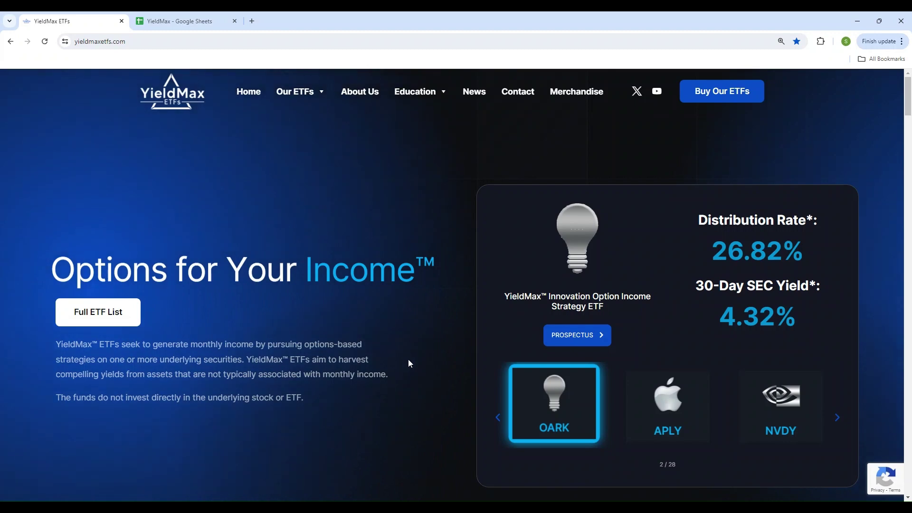
Scroll the YieldMax homepage to the fund table of tickers, reference assets and distribution rates
scroll(338, 355, down, 8)
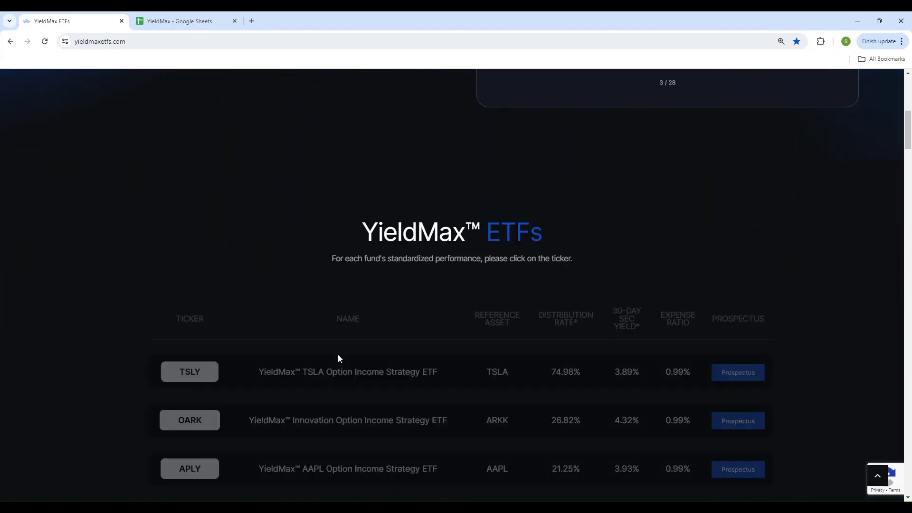
scroll(338, 354, down, 5)
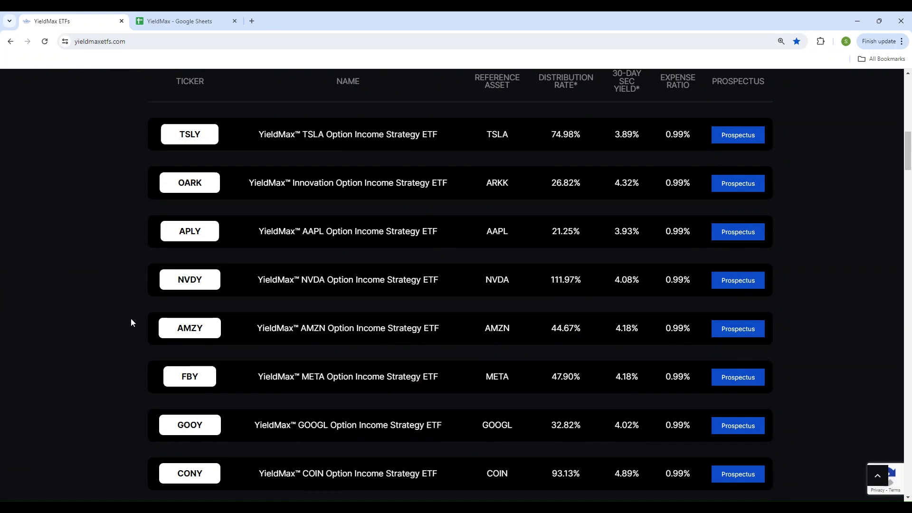
scroll(131, 322, down, 4)
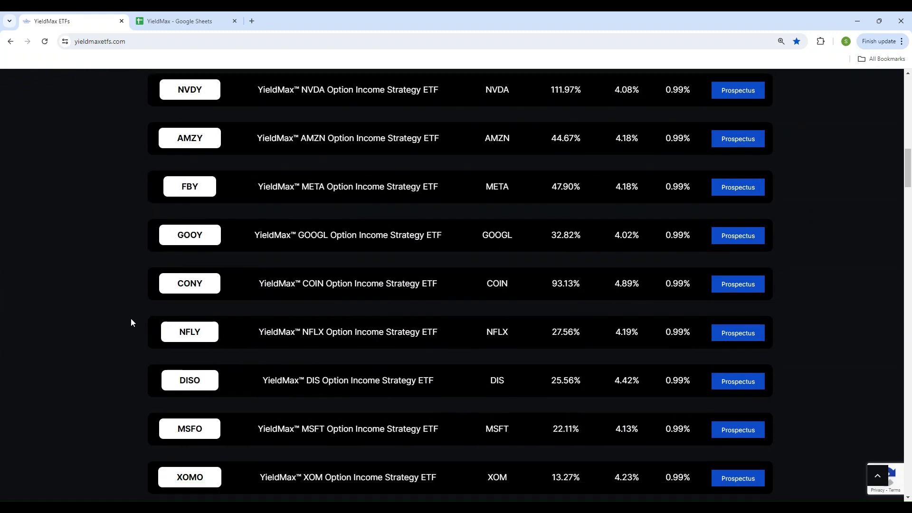
scroll(131, 323, down, 7)
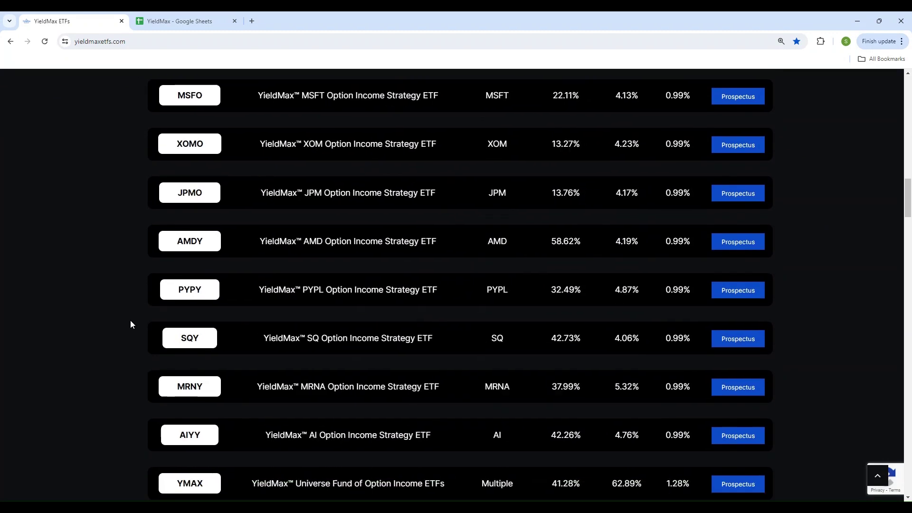
scroll(130, 321, down, 12)
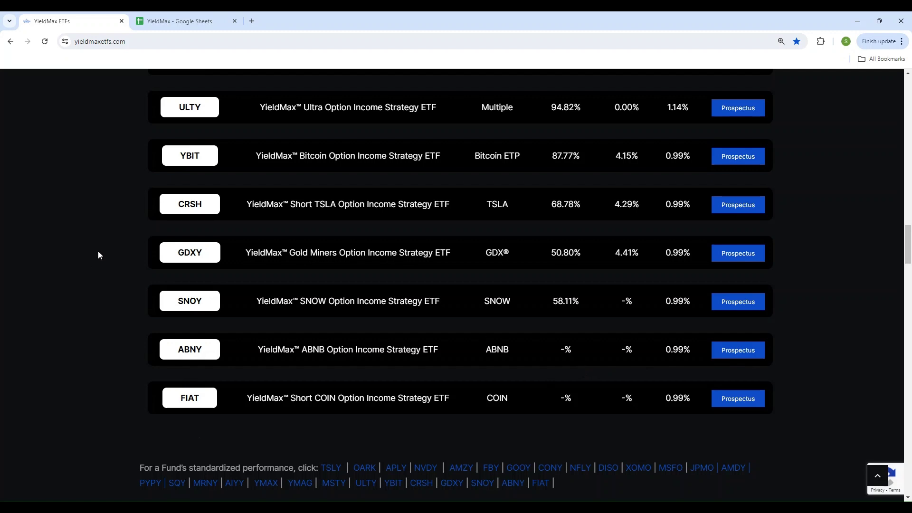
scroll(103, 250, up, 10)
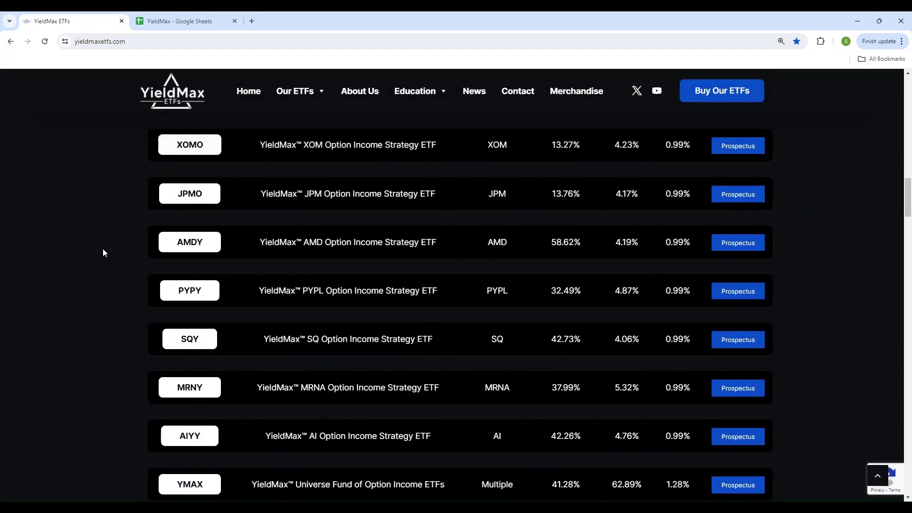
scroll(104, 252, up, 6)
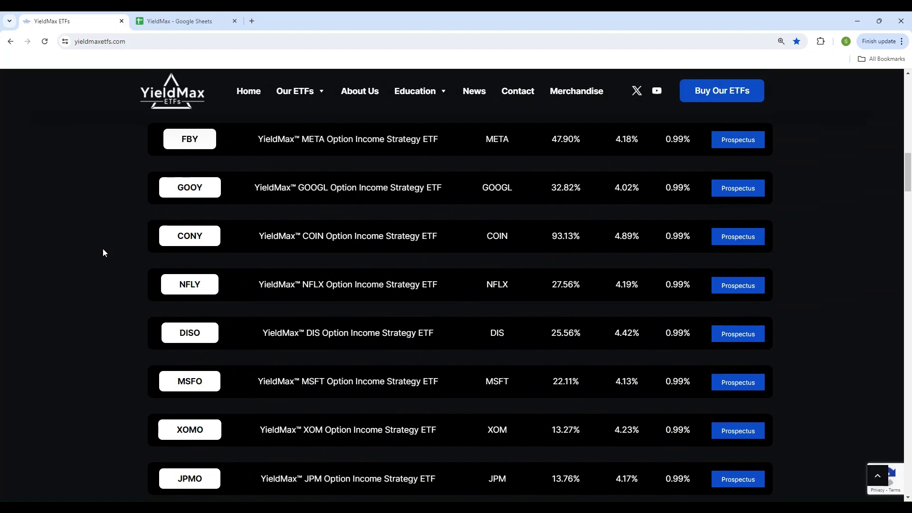
scroll(103, 251, up, 4)
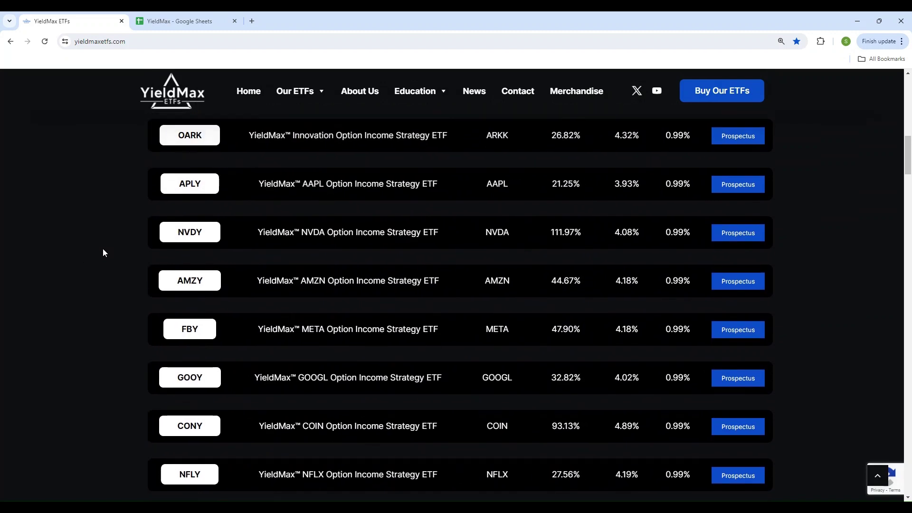
scroll(103, 252, up, 5)
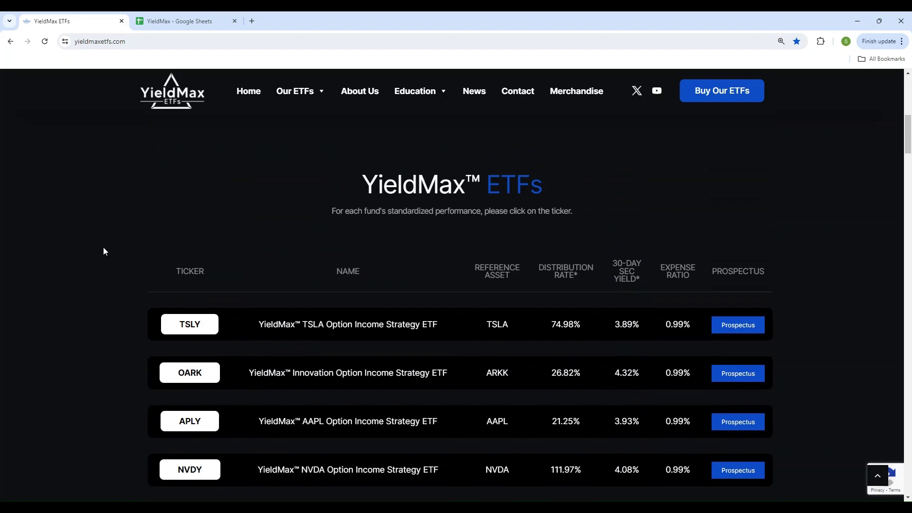
scroll(105, 250, down, 3)
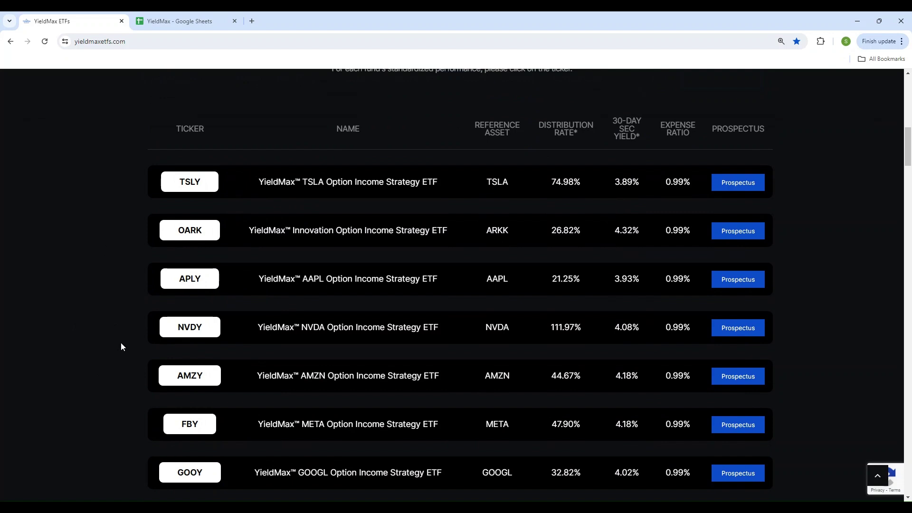
scroll(121, 343, down, 5)
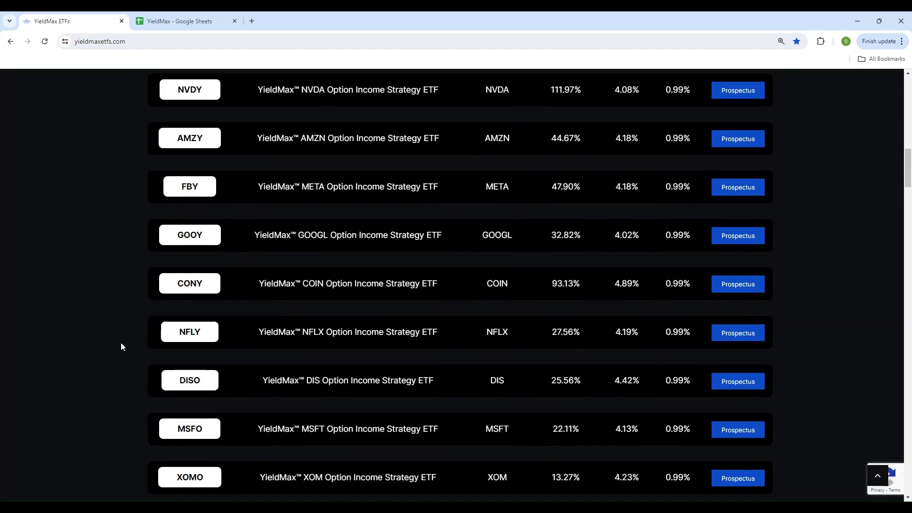
scroll(121, 342, up, 9)
scroll(121, 346, down, 4)
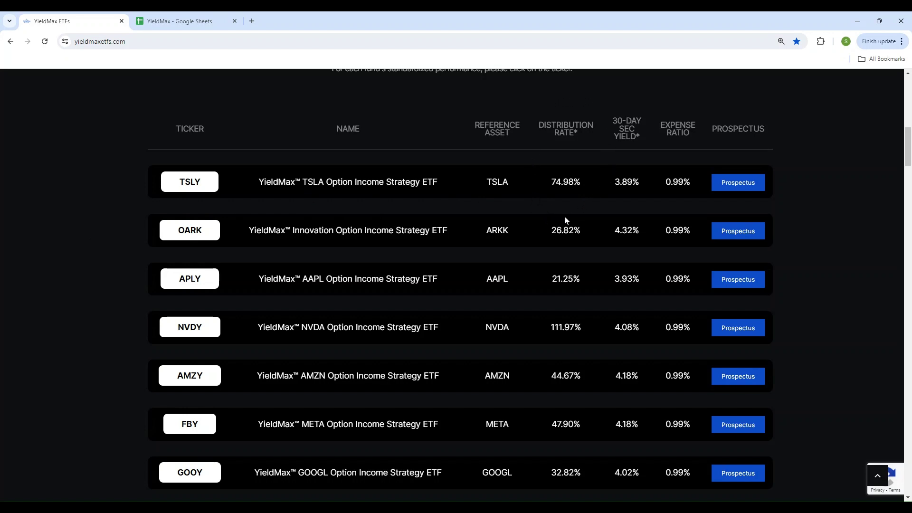
Open the TSLY fund page, which shows a 74.98% distribution rate and 3.89% SEC yield
click(203, 187)
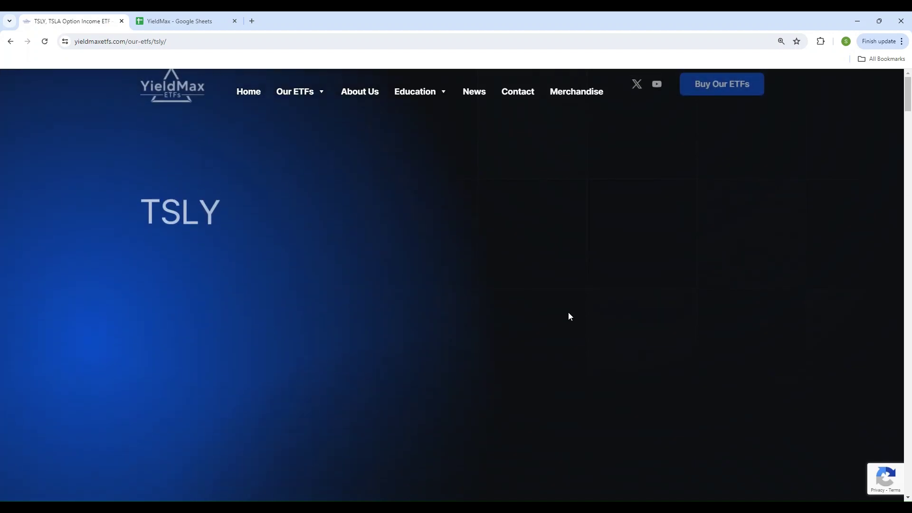
scroll(442, 272, down, 4)
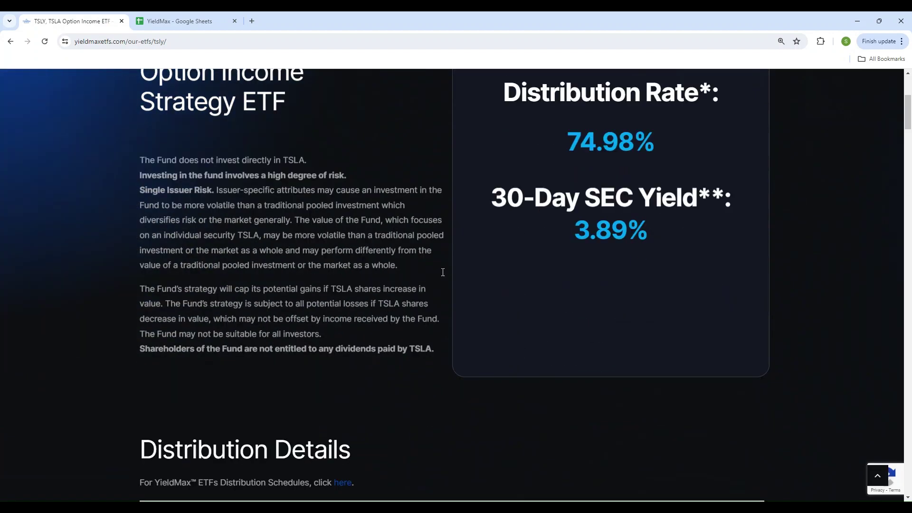
scroll(571, 250, down, 5)
scroll(544, 207, up, 6)
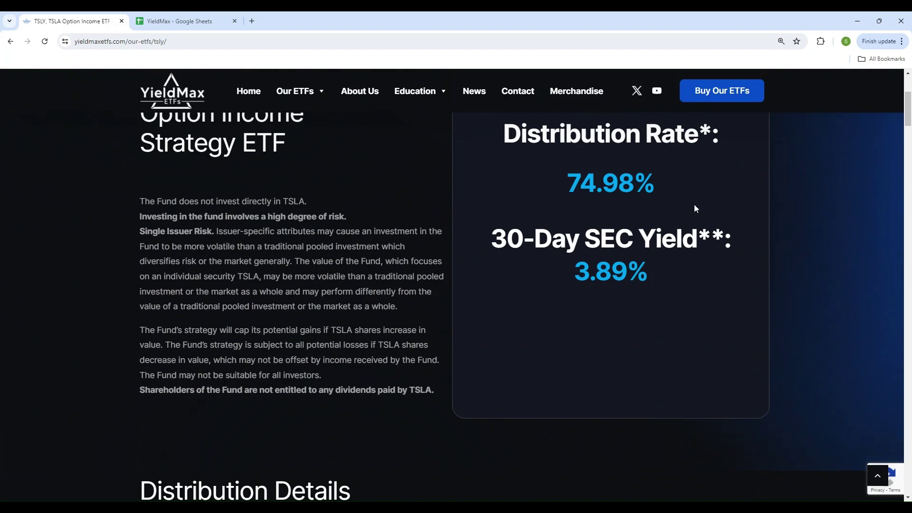
scroll(696, 208, down, 8)
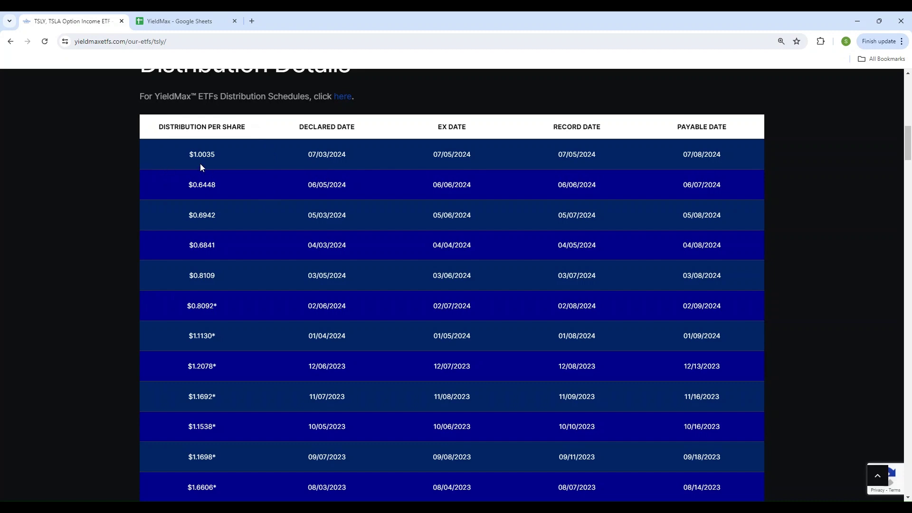
Browse TSLY's Distribution Details and Fund Information tables
scroll(261, 267, down, 14)
scroll(261, 268, down, 12)
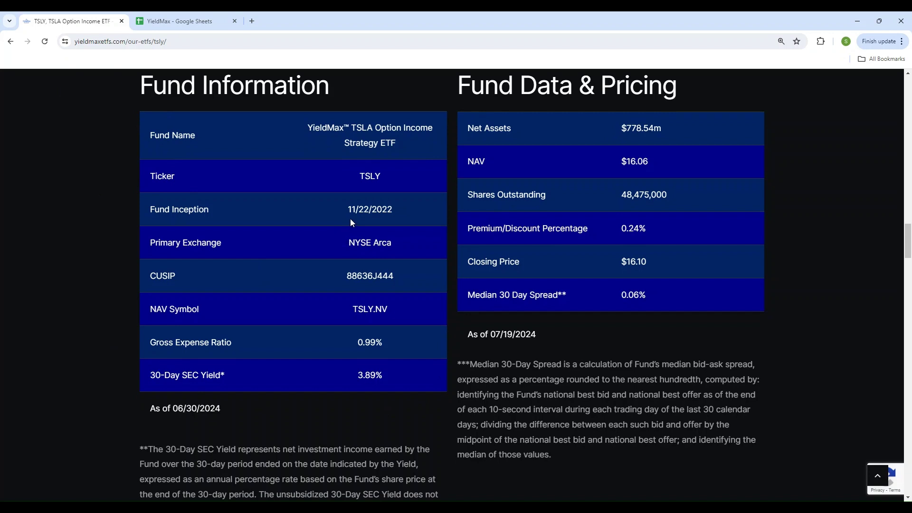
scroll(97, 349, down, 1)
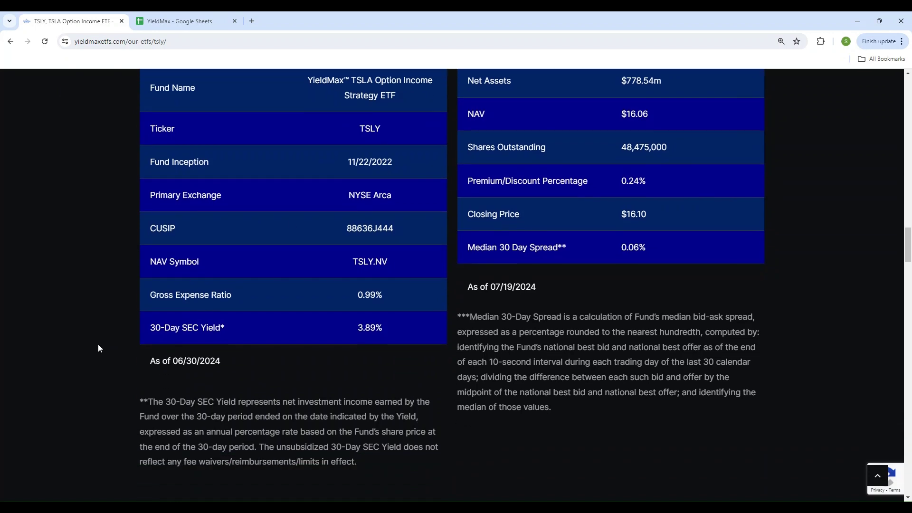
scroll(98, 348, up, 4)
scroll(98, 349, up, 5)
scroll(98, 349, down, 20)
scroll(98, 348, up, 10)
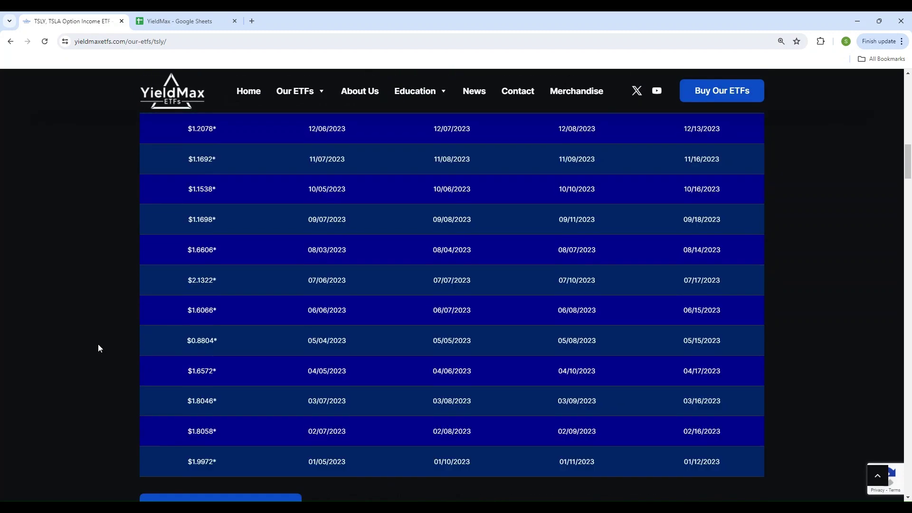
scroll(98, 344, up, 10)
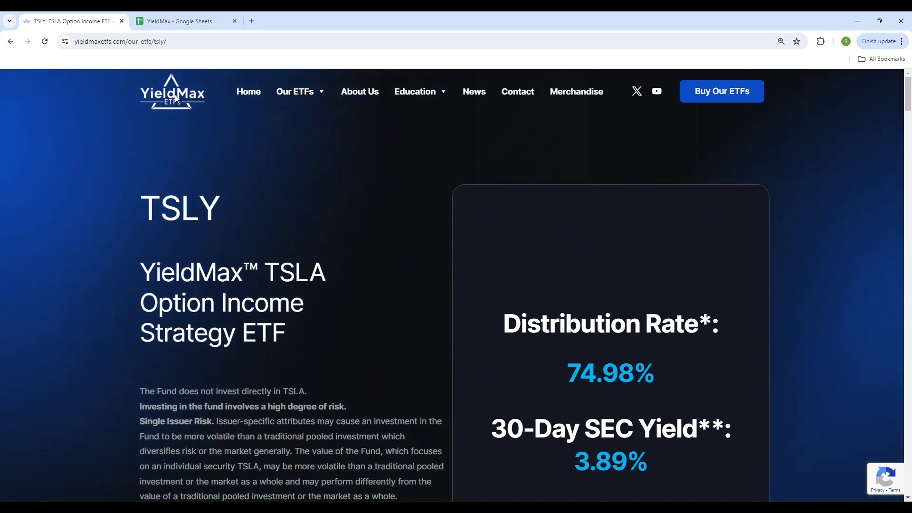
Go back to the YieldMax home page fund table, then switch to the YieldMax spreadsheet
click(176, 98)
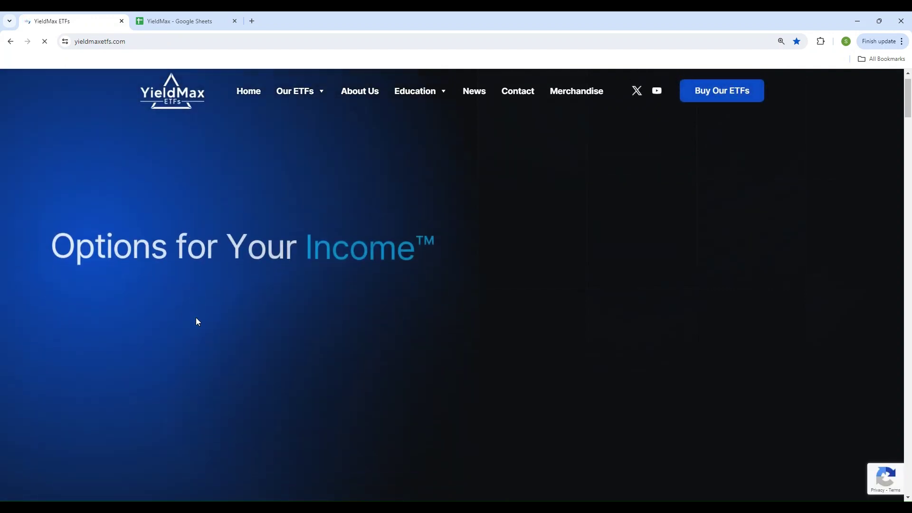
scroll(197, 318, down, 10)
scroll(196, 321, down, 3)
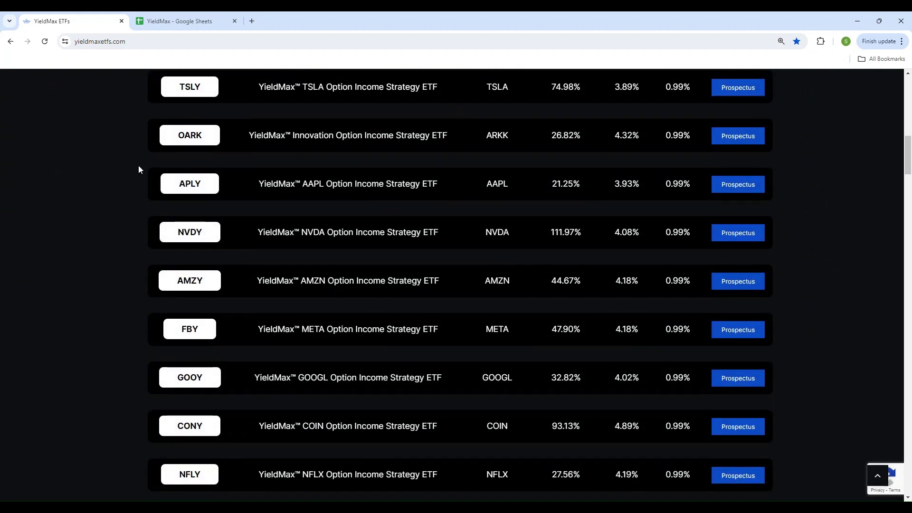
click(186, 21)
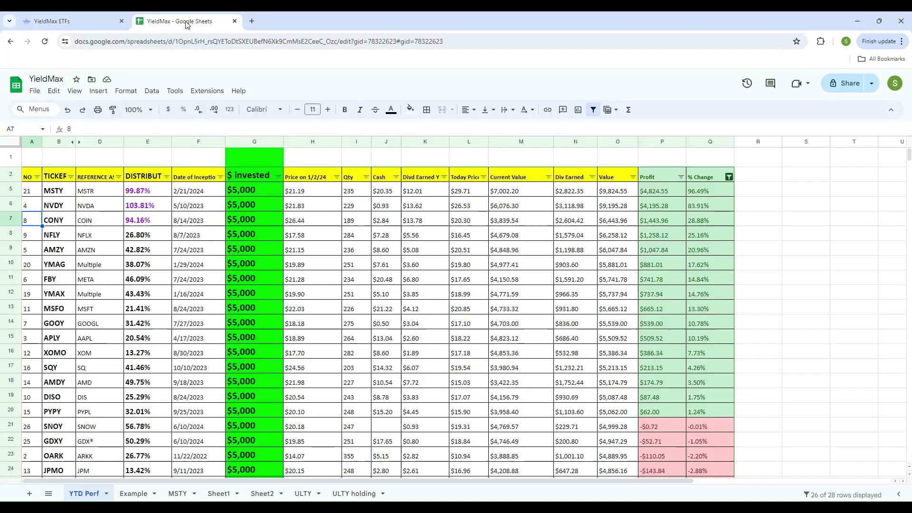
Sort YTD Perf by the NO column A to Z, then open the Example sheet
click(37, 177)
click(68, 192)
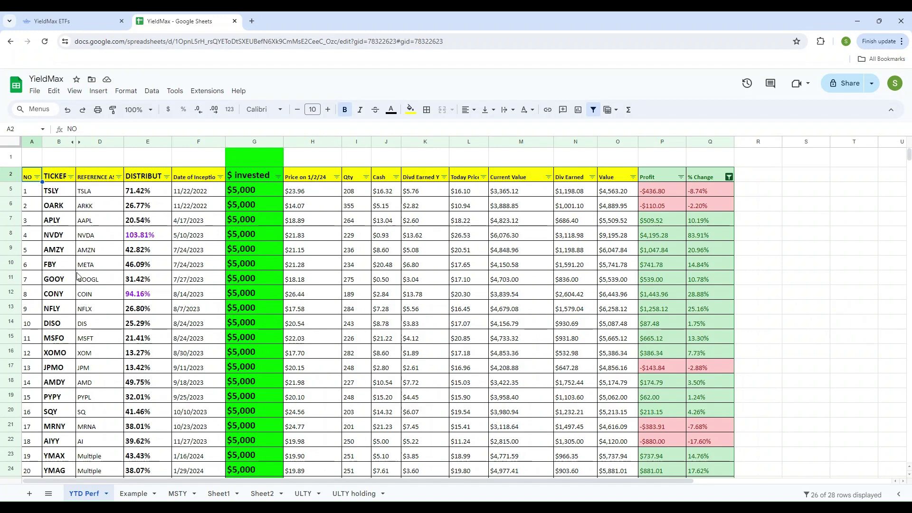
click(135, 495)
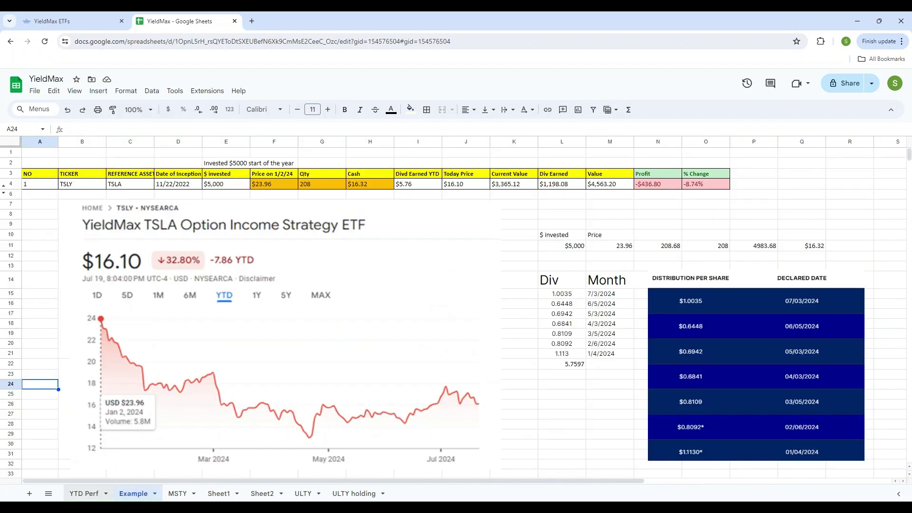
click(89, 186)
click(40, 184)
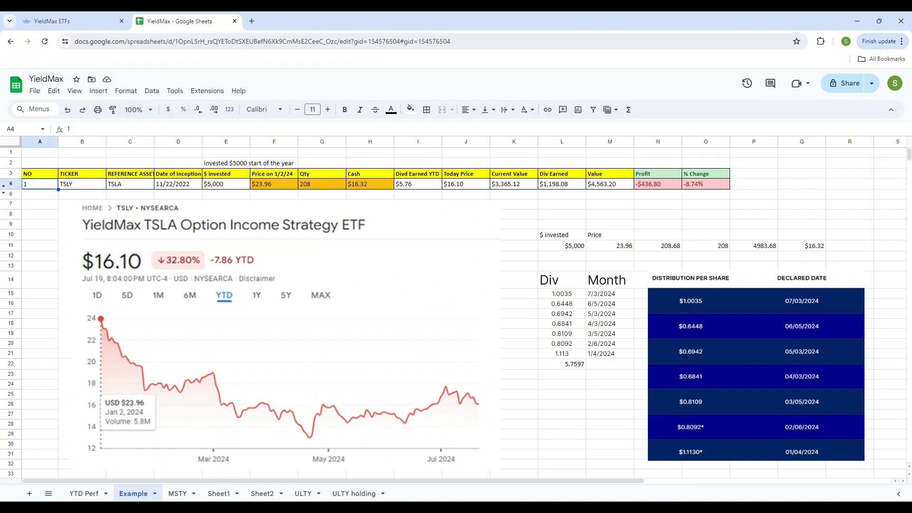
key(Right)
key(Right)
key(Right)
key(Right)
key(Up)
key(Up)
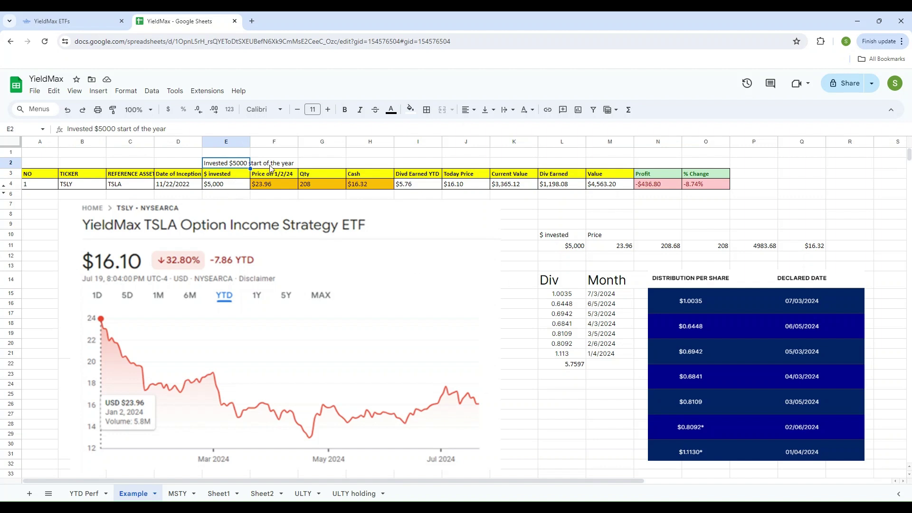
click(232, 188)
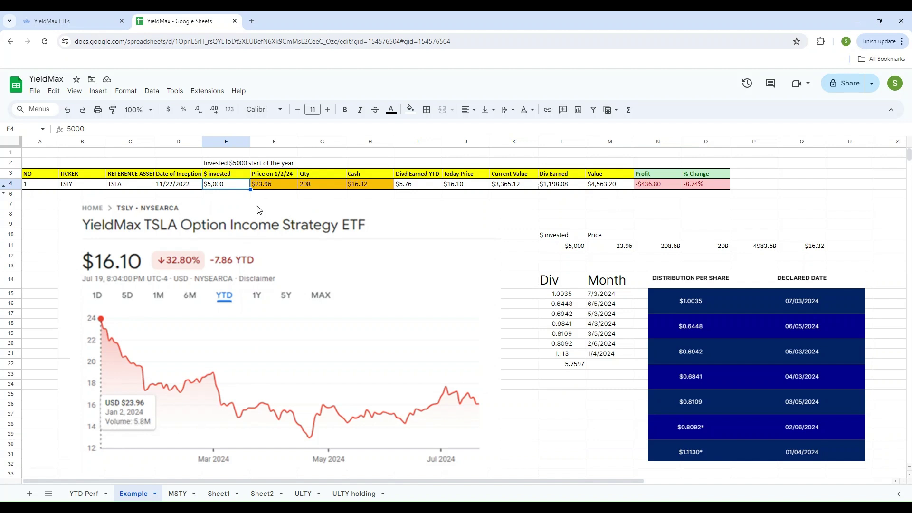
click(271, 187)
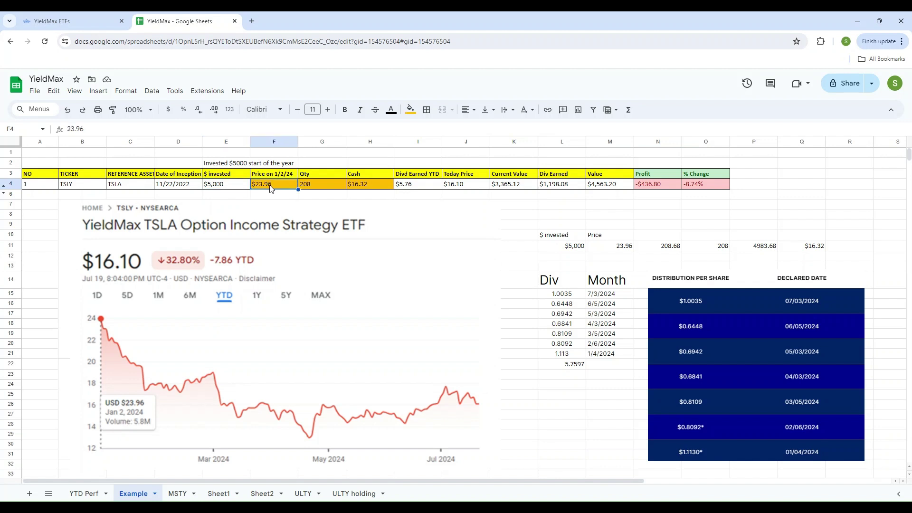
click(219, 187)
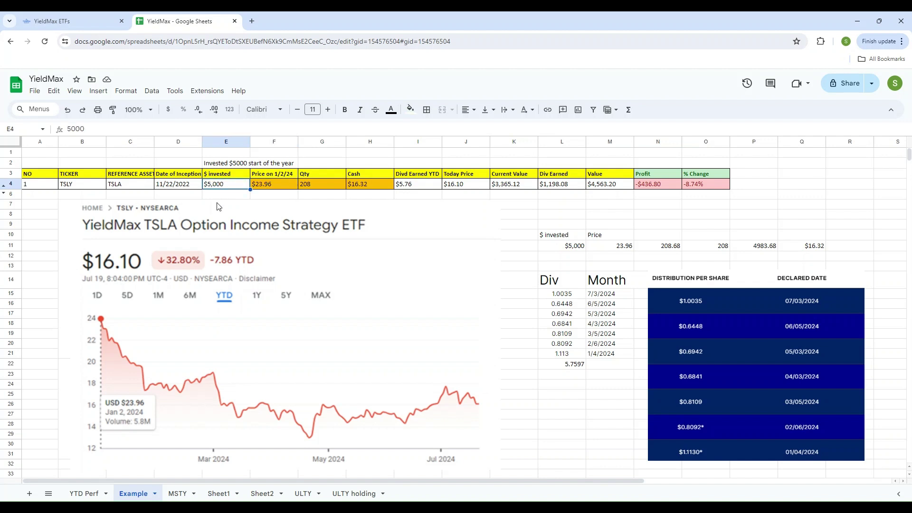
click(565, 250)
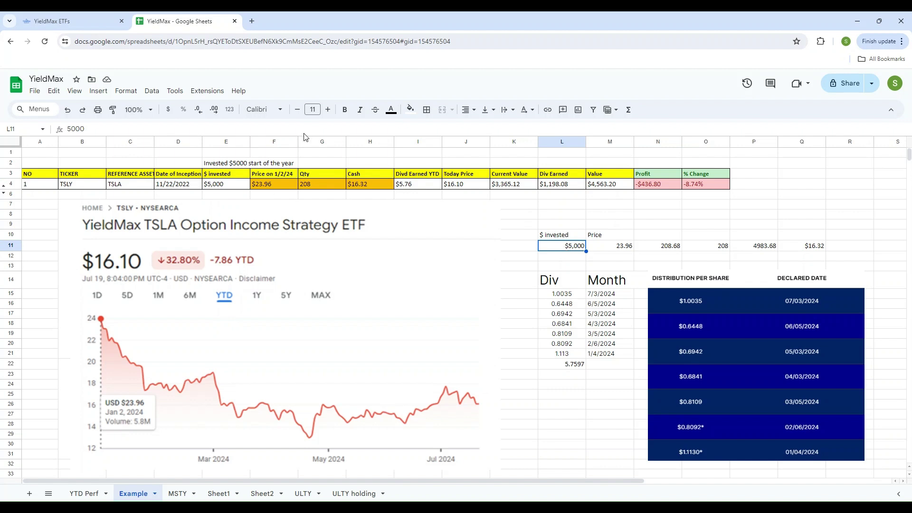
Enter =O11*M11 in P11 to value the 208 shares at 4983.68
key(Right)
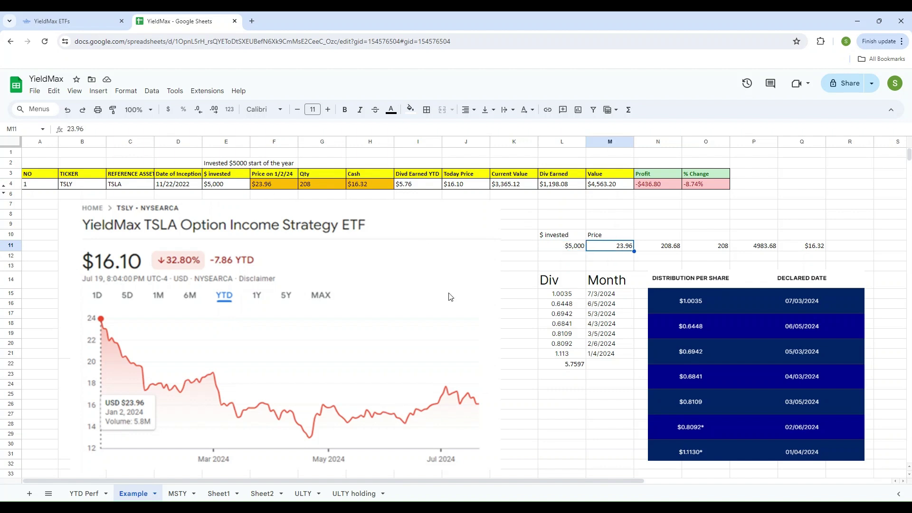
key(Right)
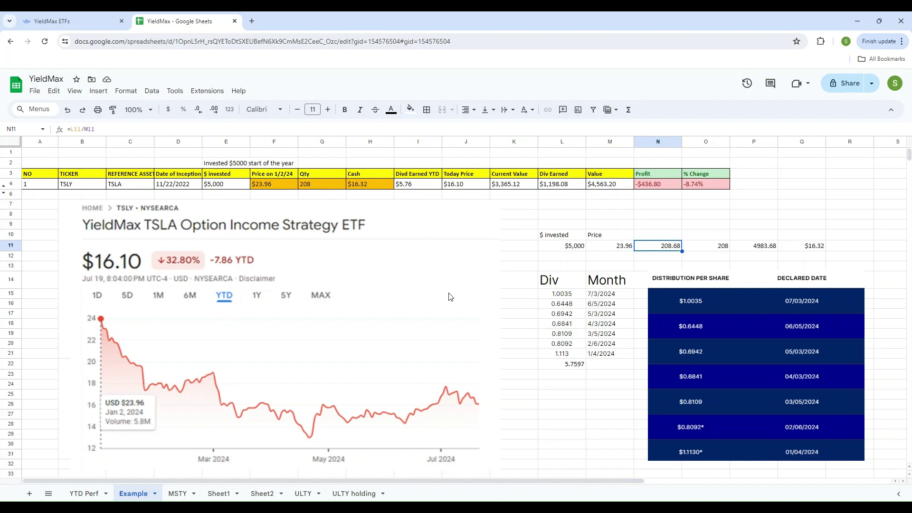
key(Right)
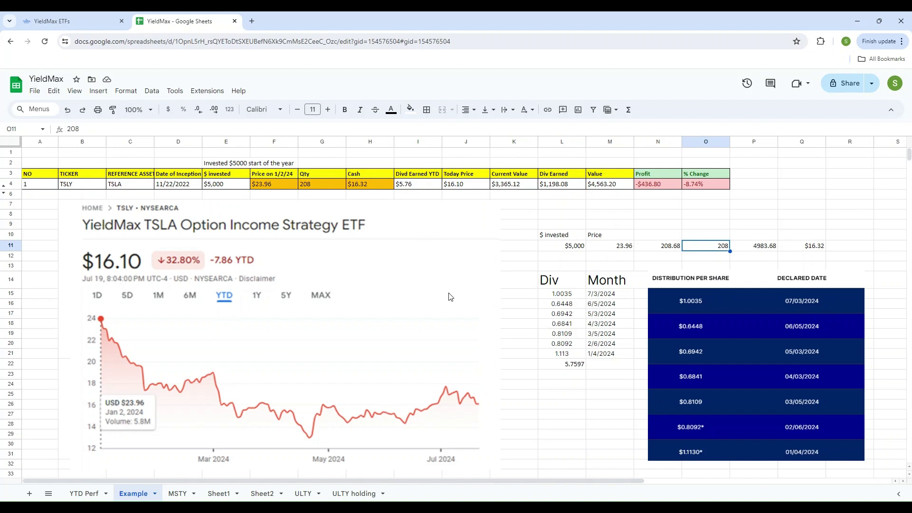
key(Left)
key(Left)
key(Right)
key(Right)
key(Right)
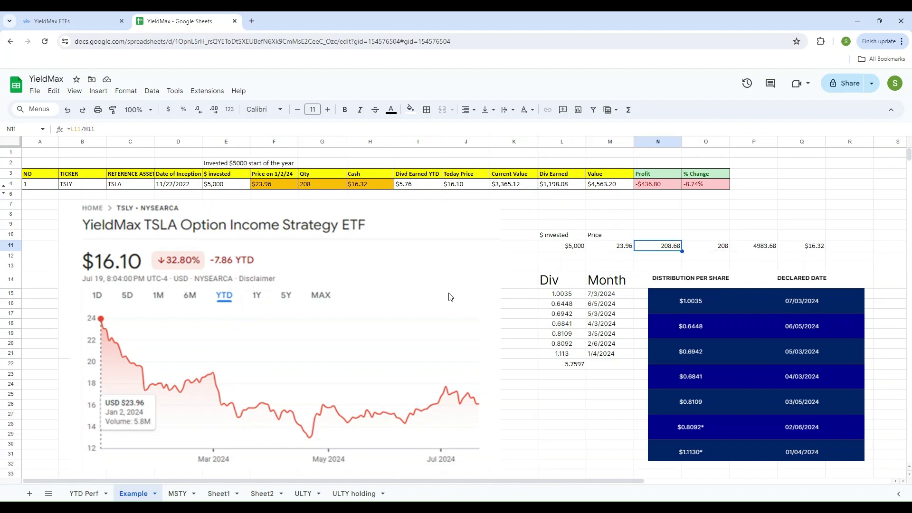
text(=)
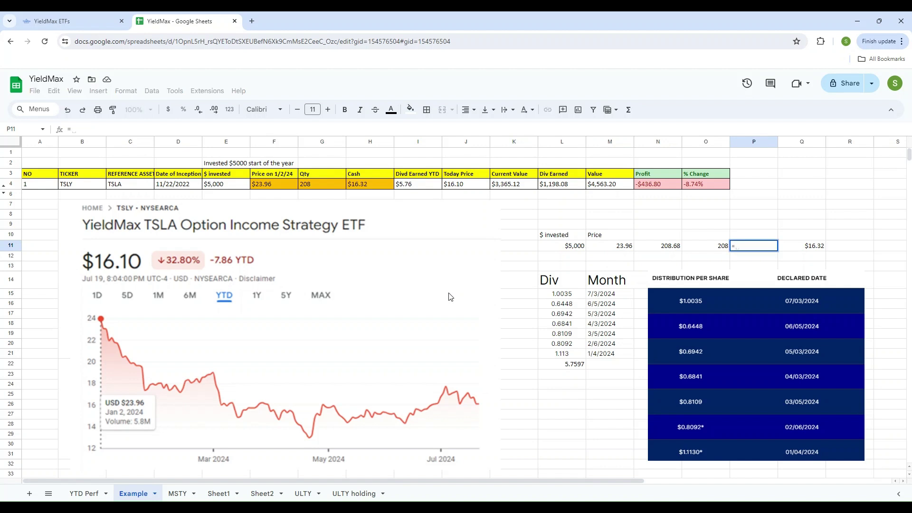
key(Left)
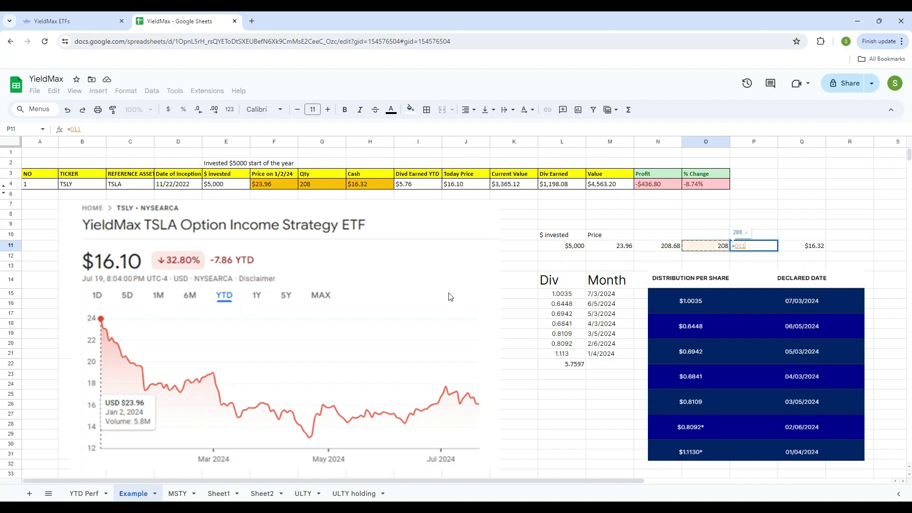
text(*)
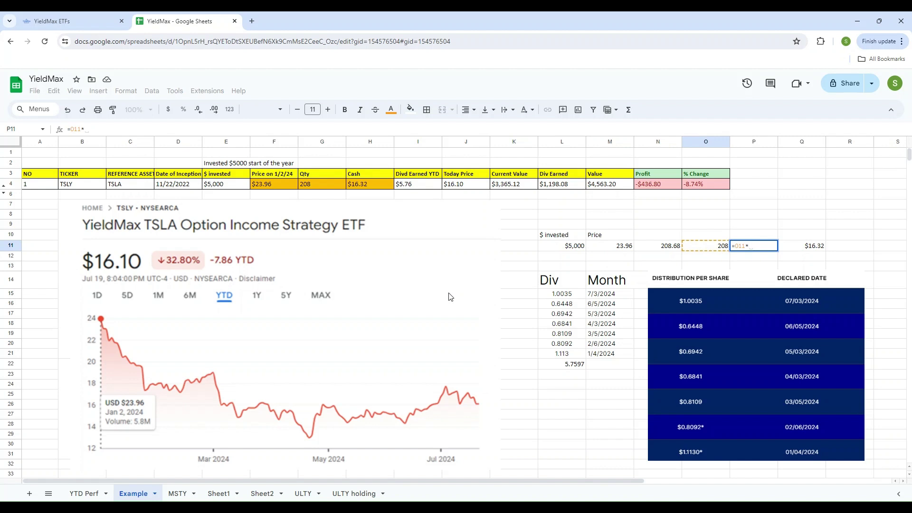
key(Left)
key(Left)
key(Return)
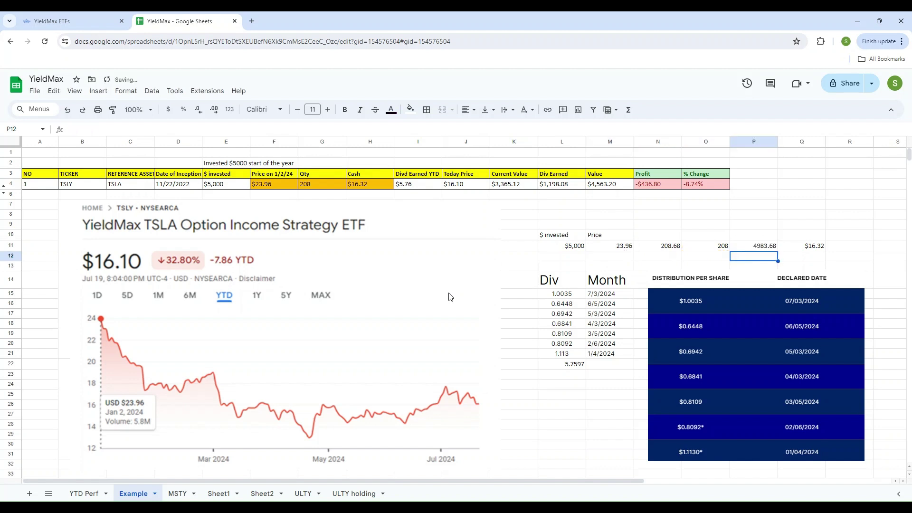
key(Up)
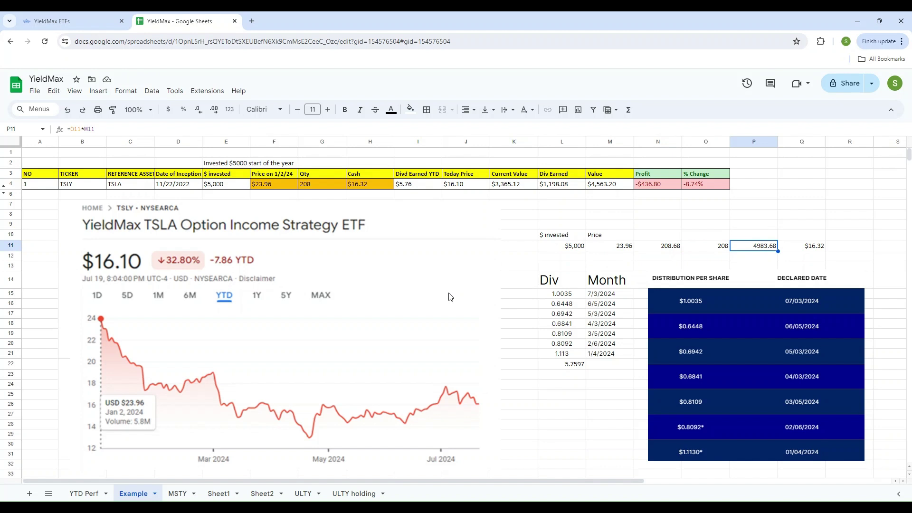
Enter =L11-P11 in Q11 so the leftover cash shows $16.32
key(Right)
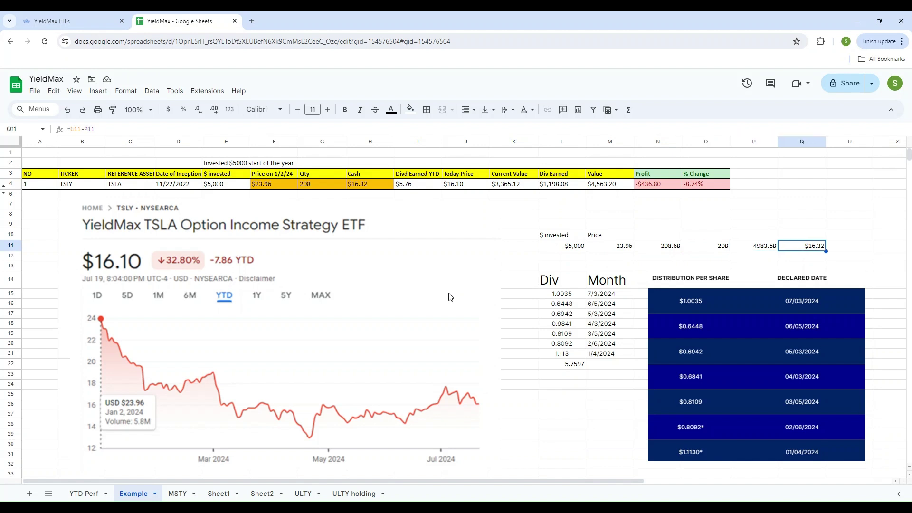
text(=)
key(Left)
key(Left)
key(Left)
key(Left)
key(Left)
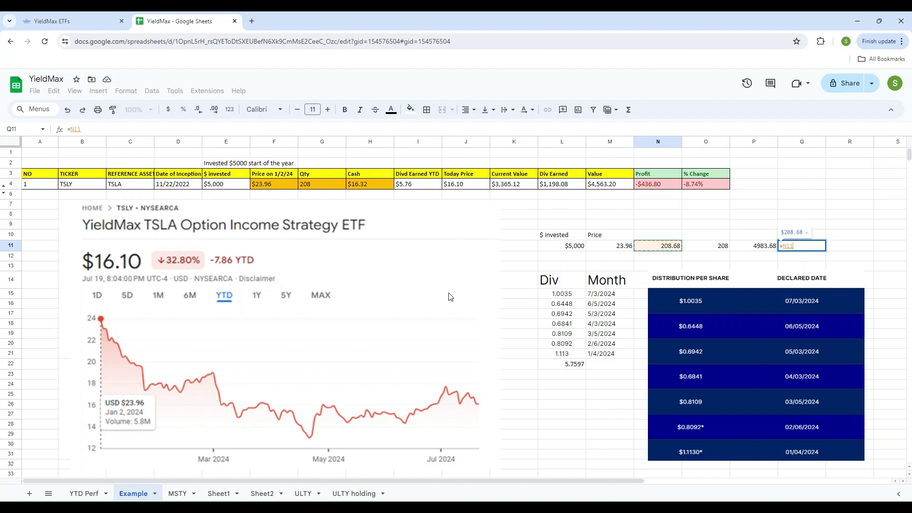
text(-)
key(Left)
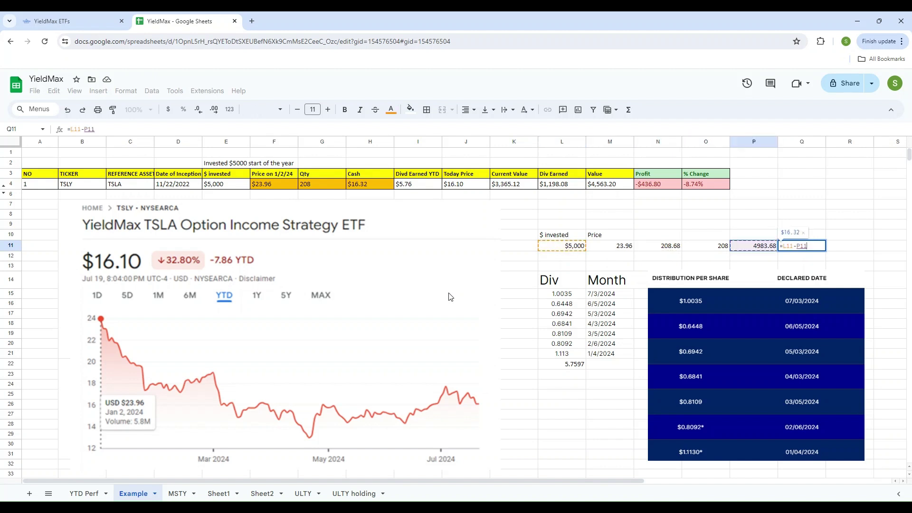
key(Return)
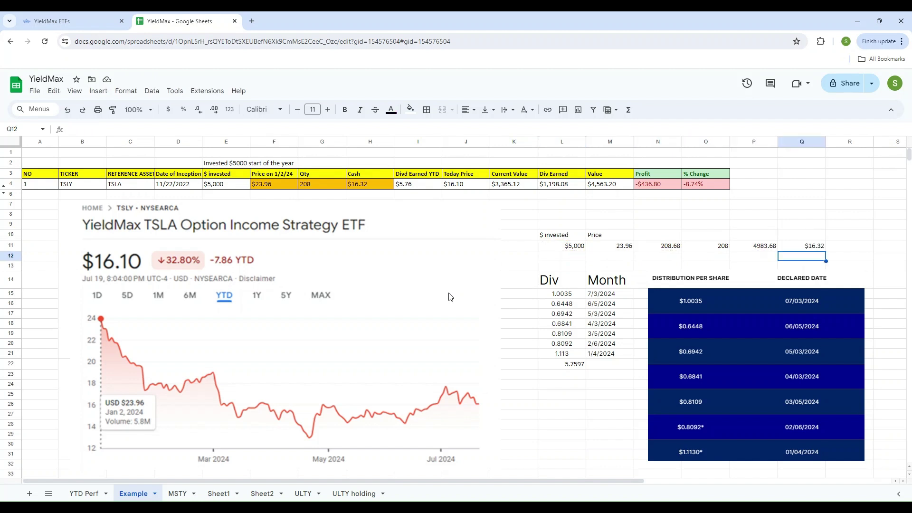
key(Up)
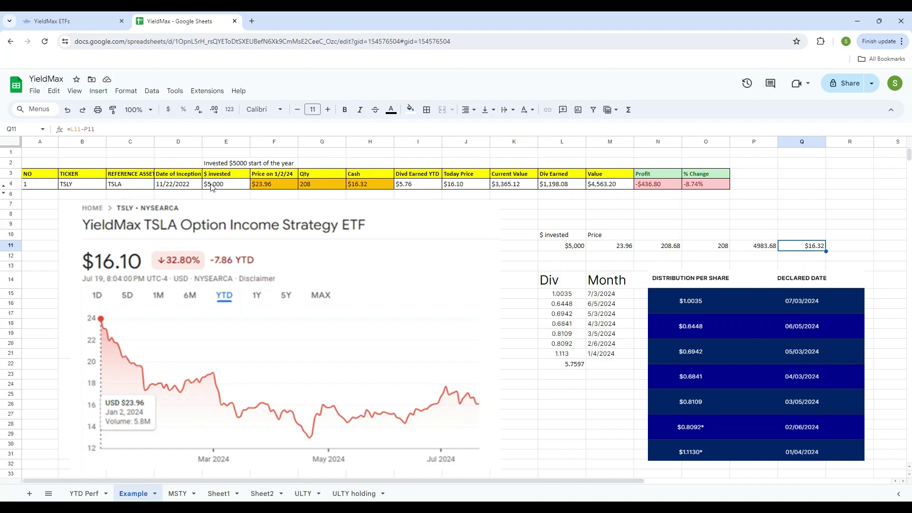
click(212, 187)
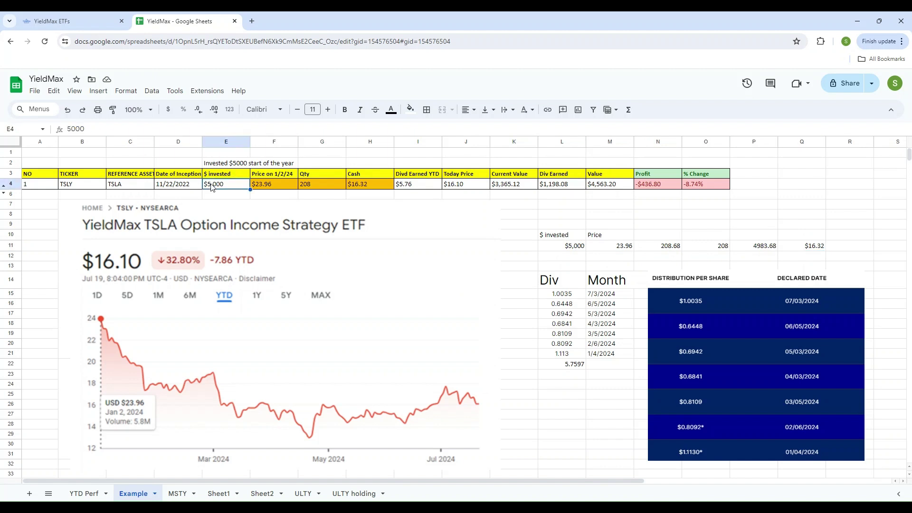
click(268, 188)
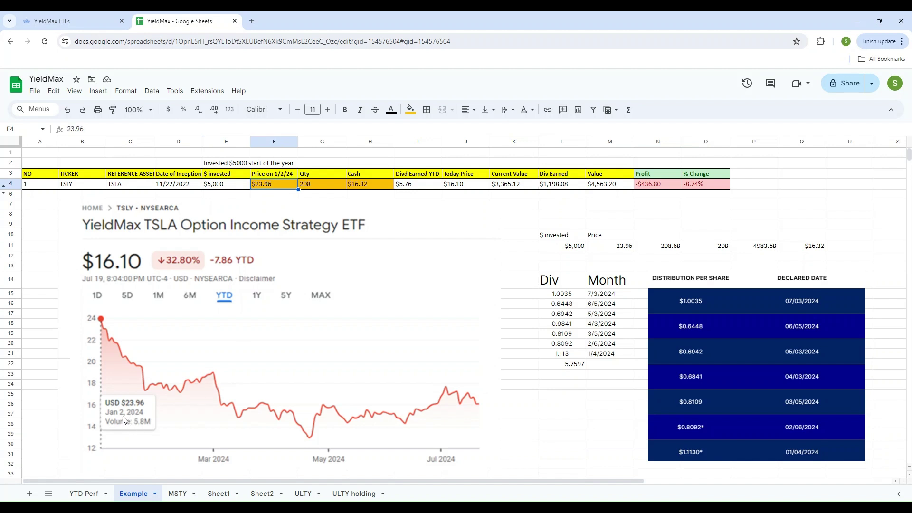
click(312, 187)
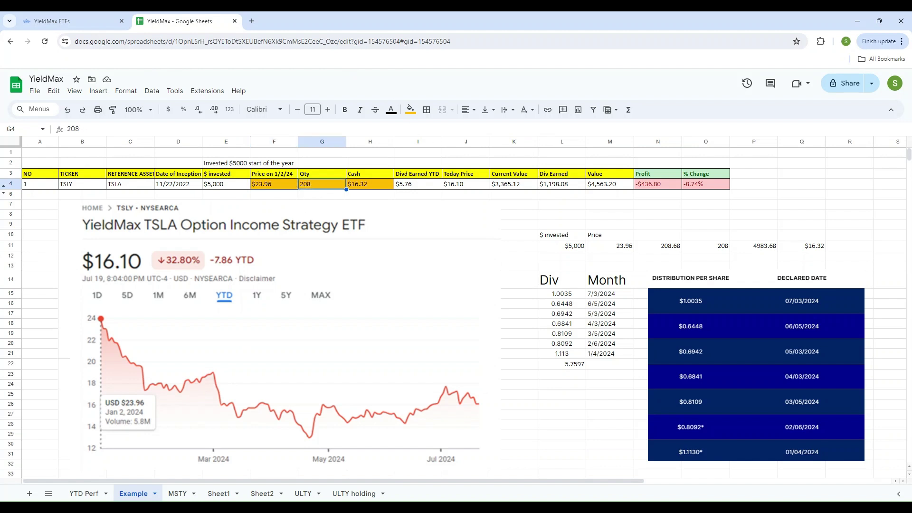
click(370, 185)
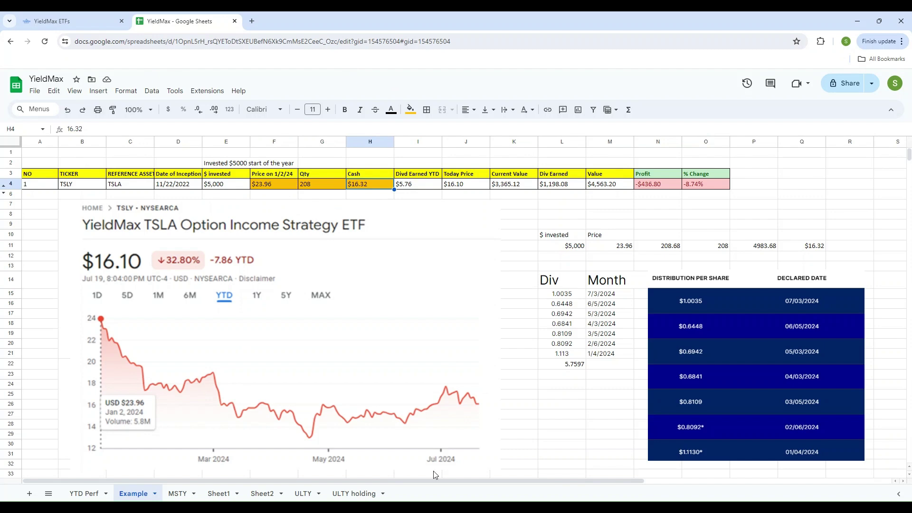
Check TSLY's distribution history on its fund page, then return to the YieldMax spreadsheet
scroll(586, 415, down, 1)
scroll(584, 408, down, 1)
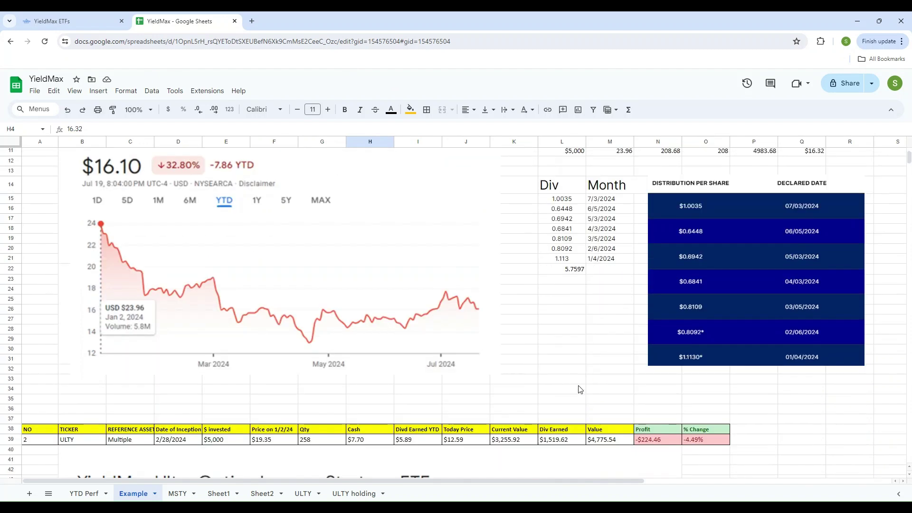
click(41, 21)
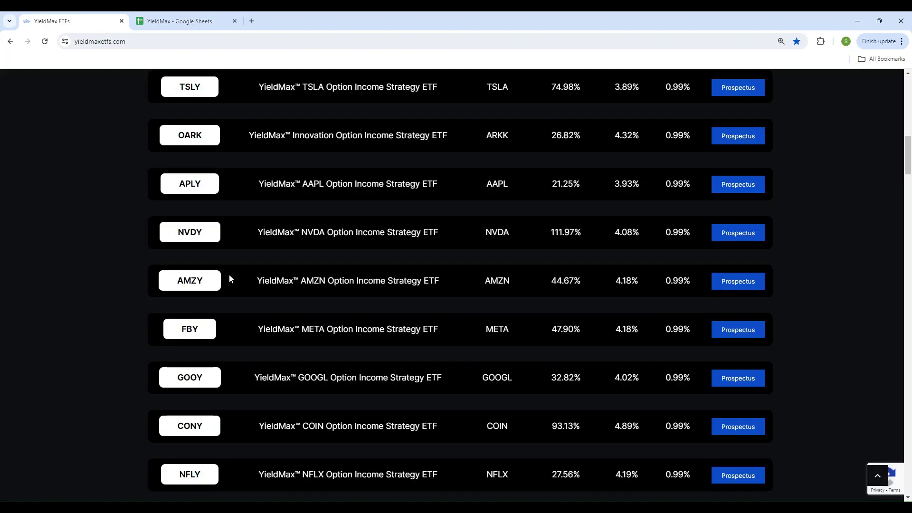
scroll(210, 194, up, 5)
click(199, 331)
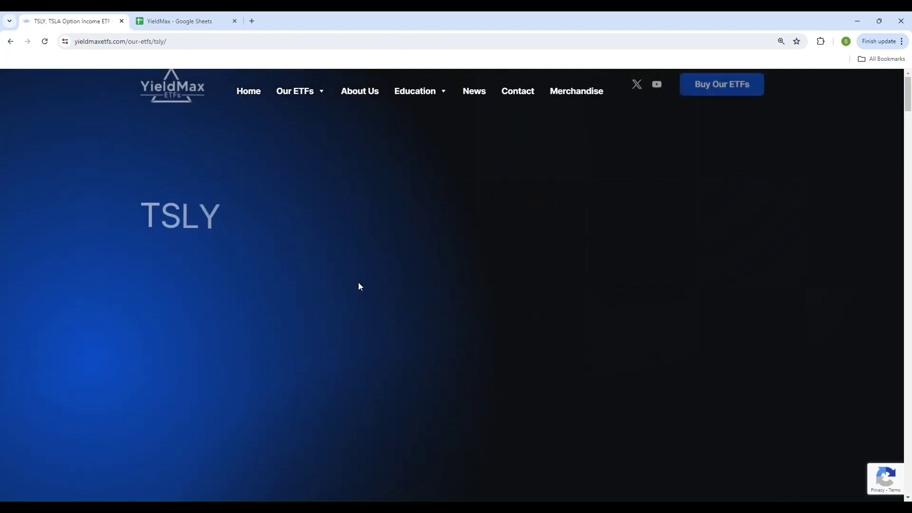
scroll(358, 283, down, 20)
scroll(359, 285, up, 5)
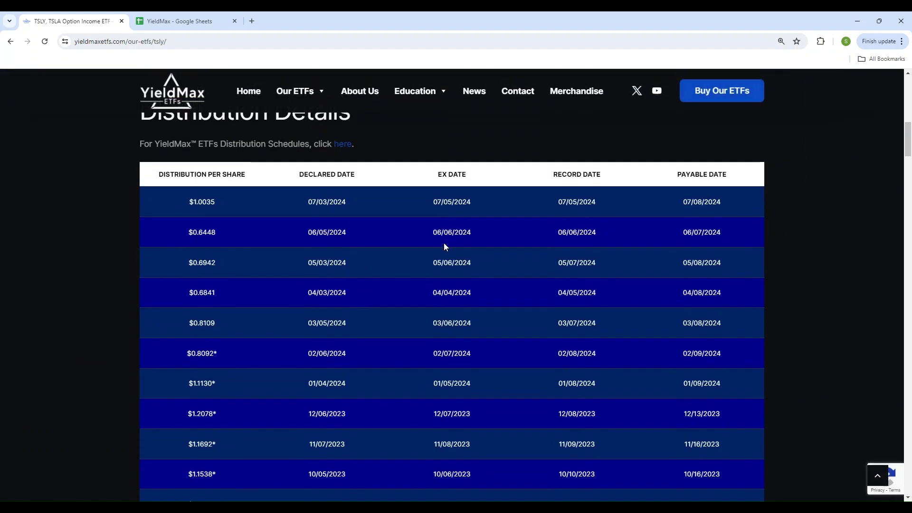
click(180, 20)
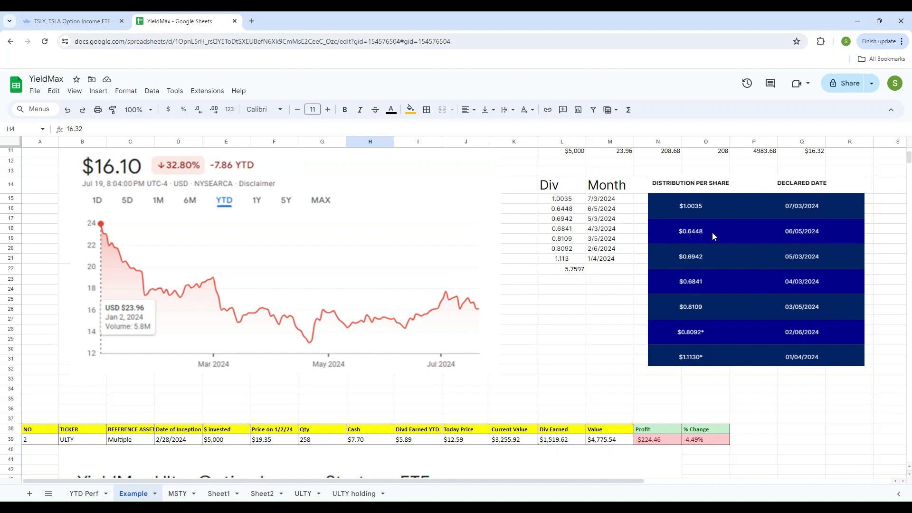
Review TSLY's dividends (1.0035 through the 5.7597 total), its $5.76 YTD dividends and the K4 Current Value
click(602, 260)
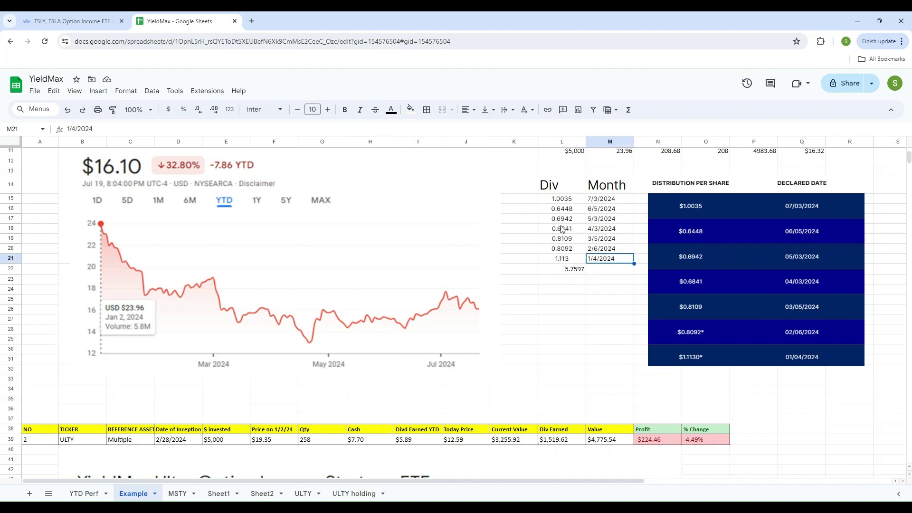
click(563, 203)
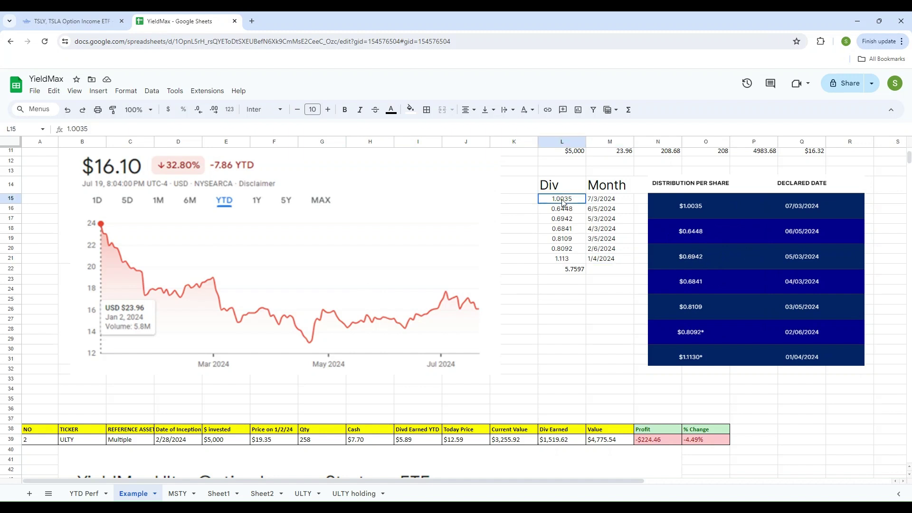
click(572, 269)
scroll(584, 342, up, 5)
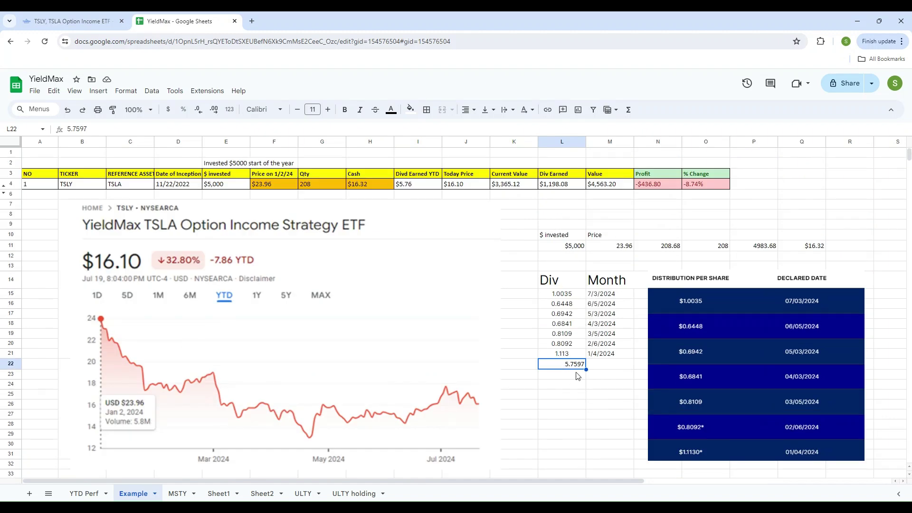
click(419, 184)
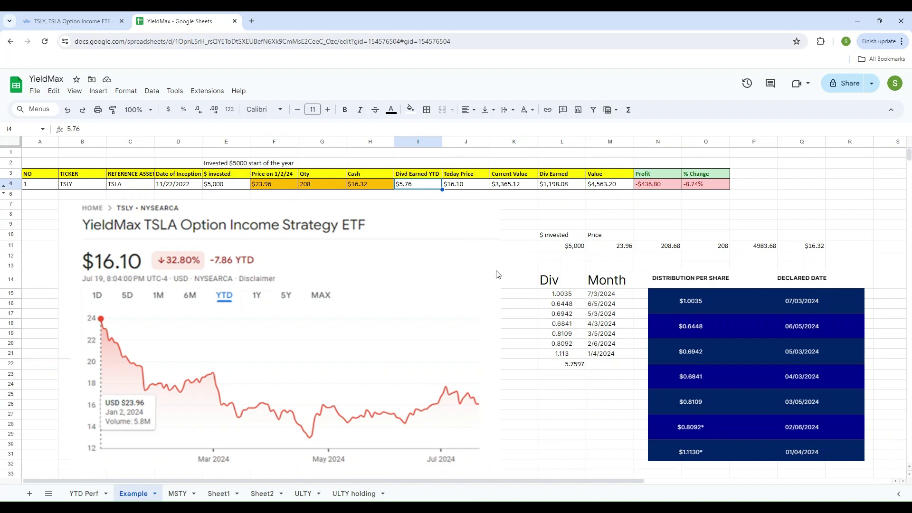
click(507, 187)
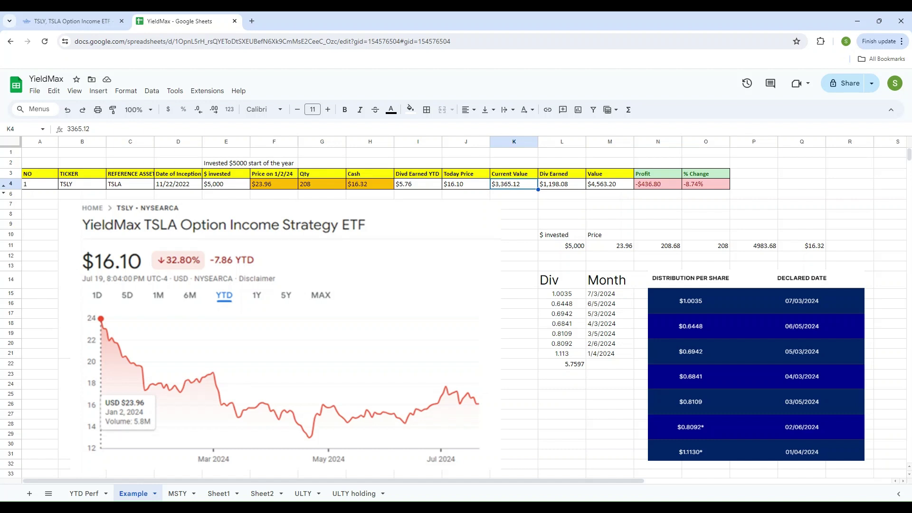
Set TSLY's Current Value in K4 to =208*16.1, giving $3,348.80
text(=)
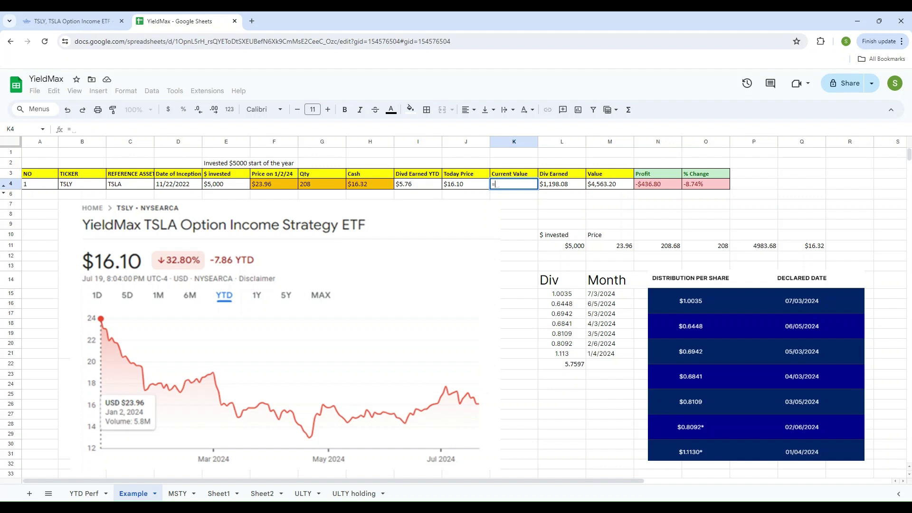
text(208)
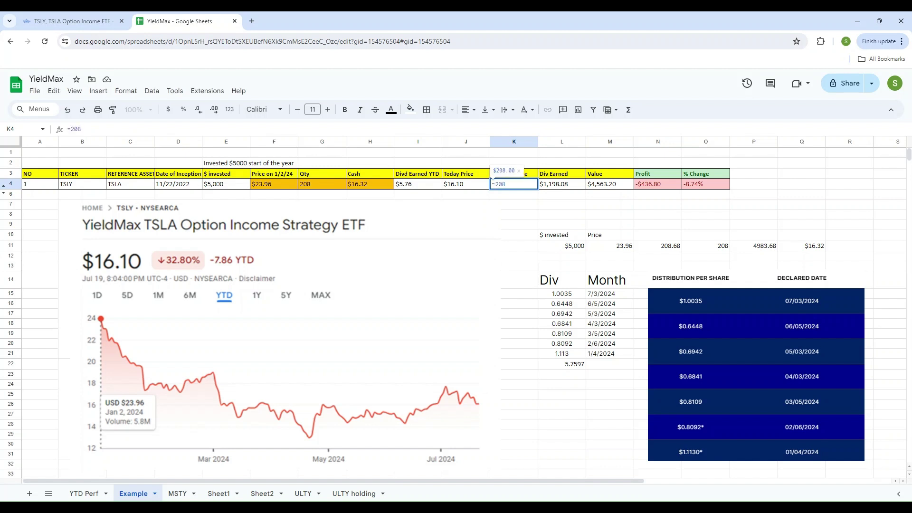
text(*)
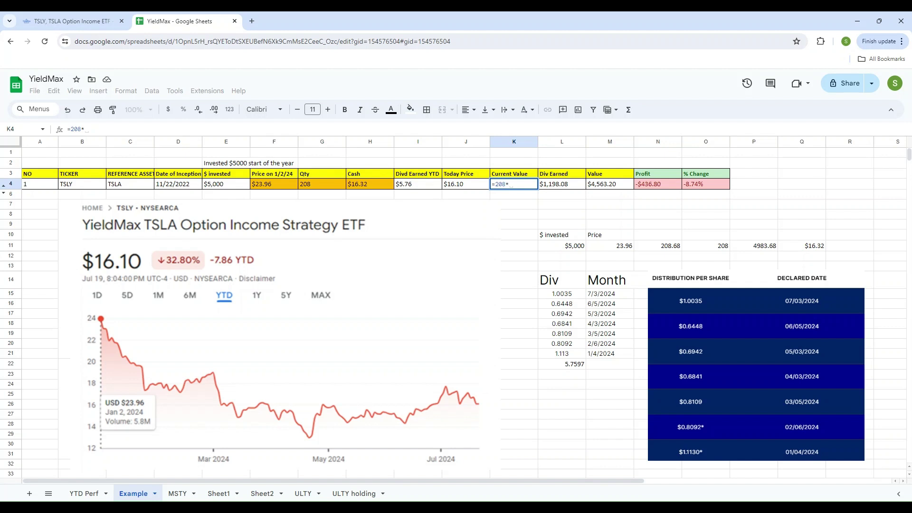
text(16.1)
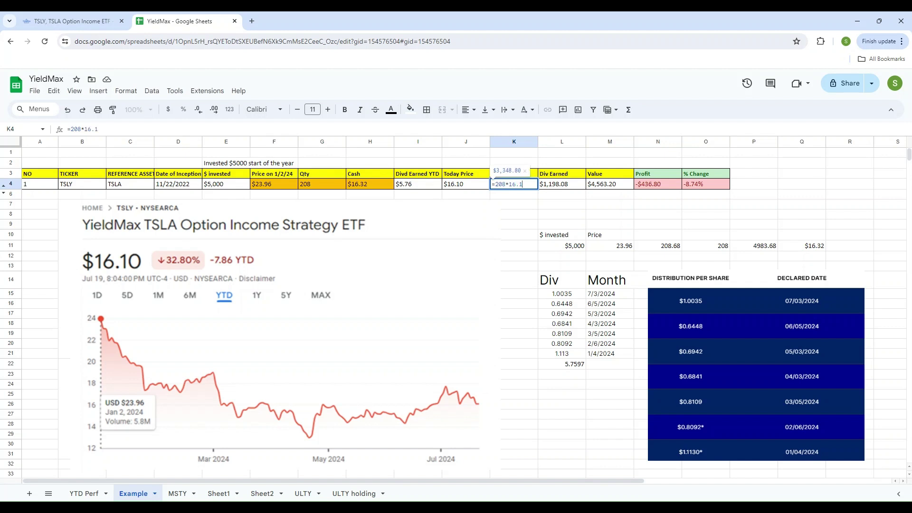
key(Return)
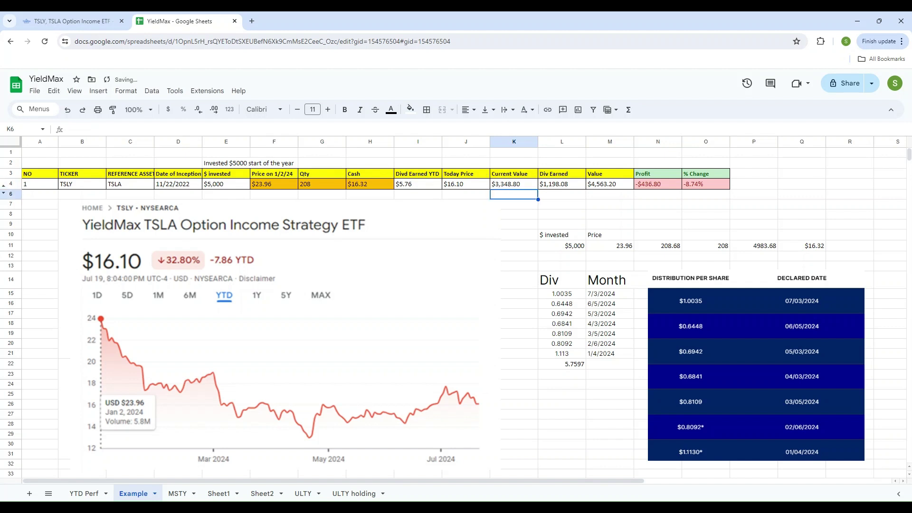
click(514, 184)
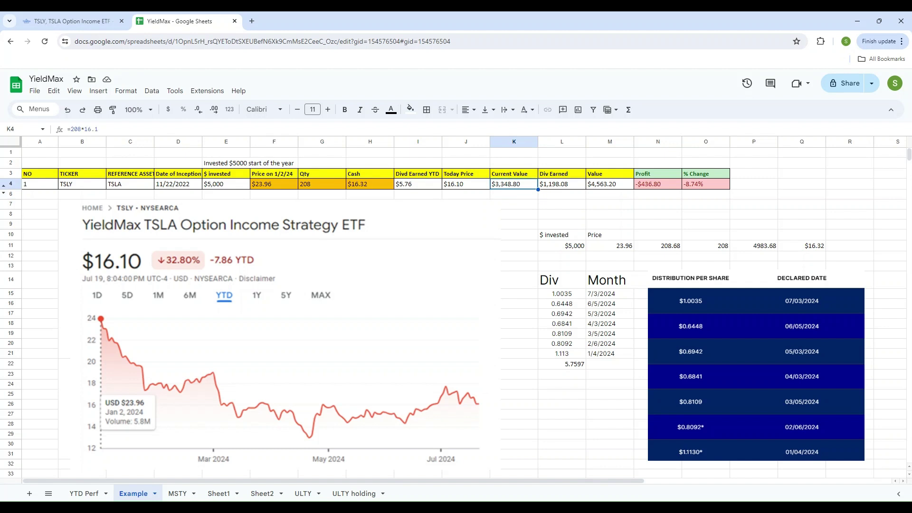
Enter =I4*G4 in L4 so Div Earned shows $1,198.08
click(561, 184)
text(=)
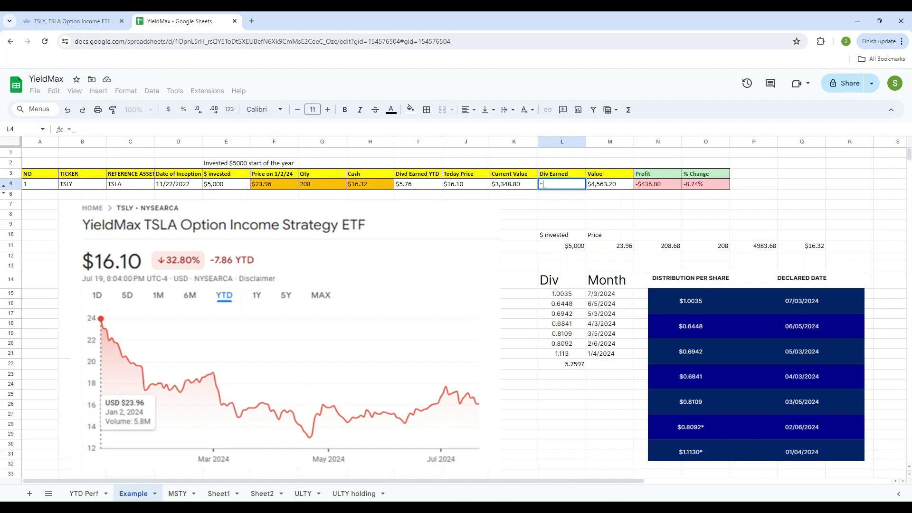
key(Left)
key(Left)
key(Left)
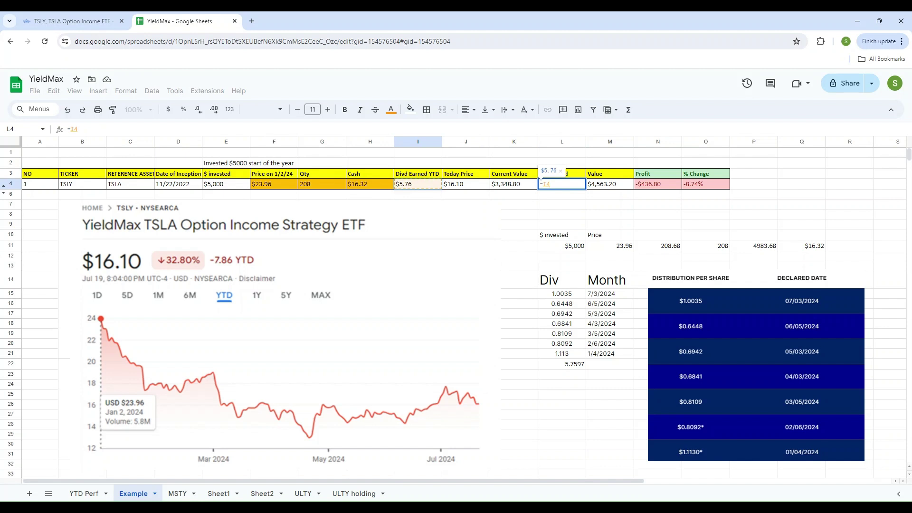
text(*)
key(Left)
key(Left)
key(Left)
key(Left)
key(Left)
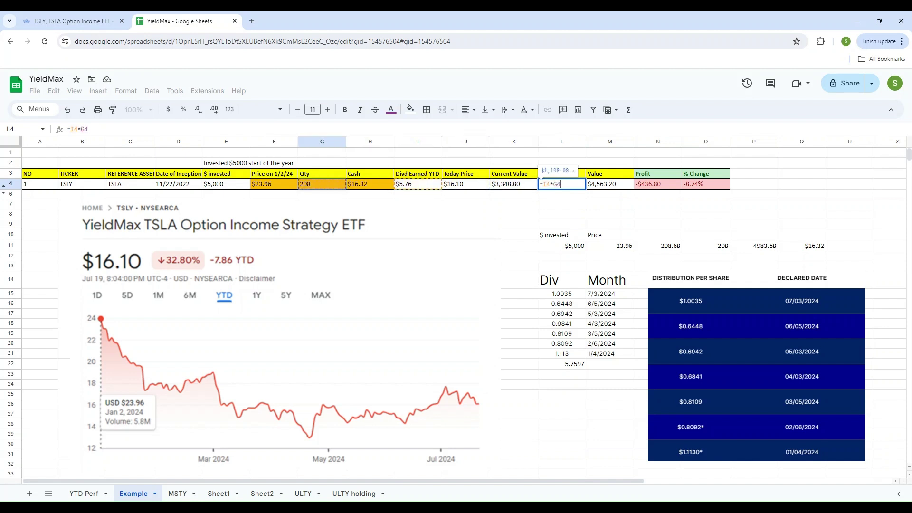
key(Return)
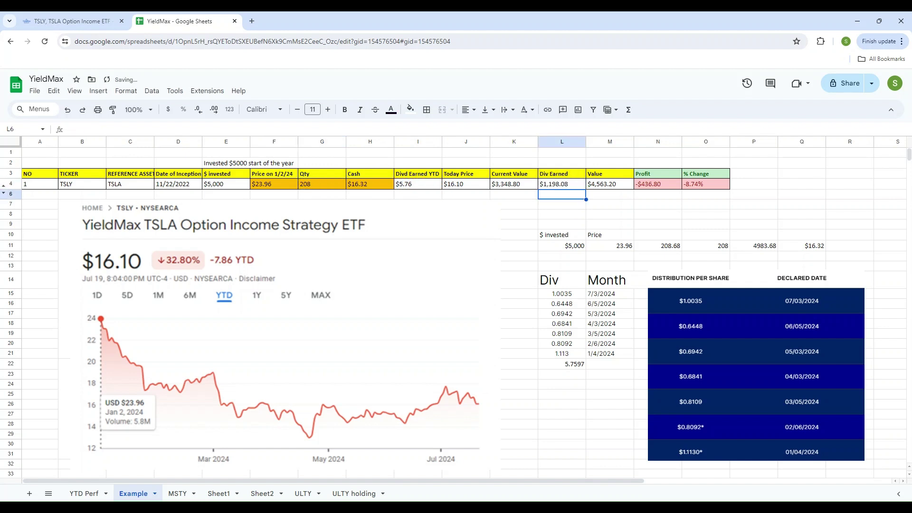
key(Up)
Enter =L4+K4+J4 in M4, giving TSLY a Value of $4,562.98
key(Left)
key(Right)
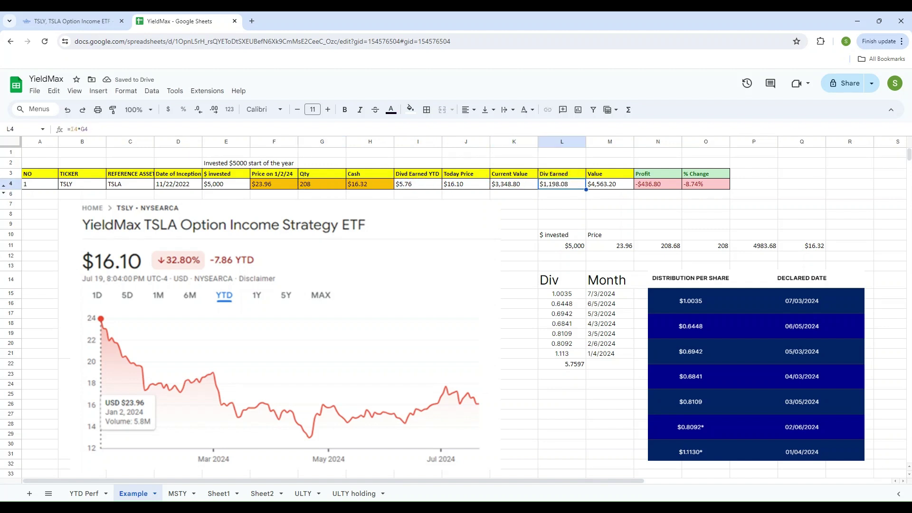
key(Right)
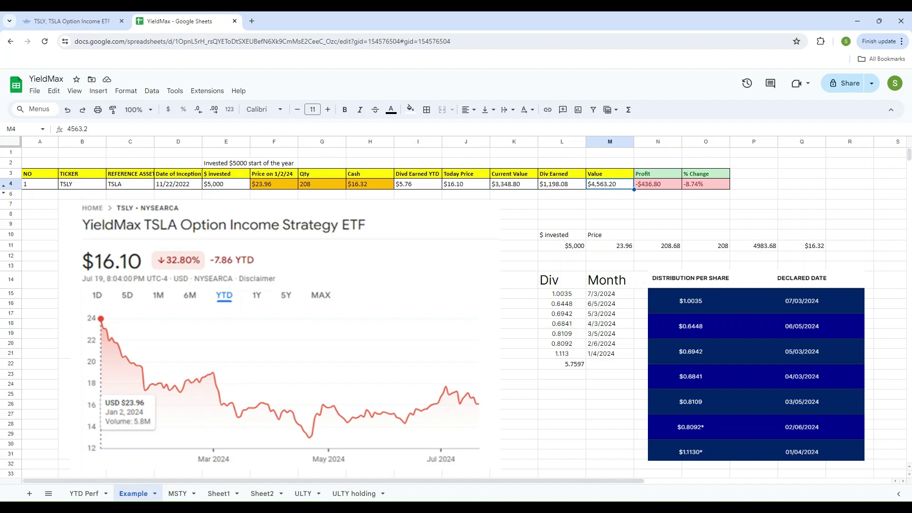
text(=)
key(Left)
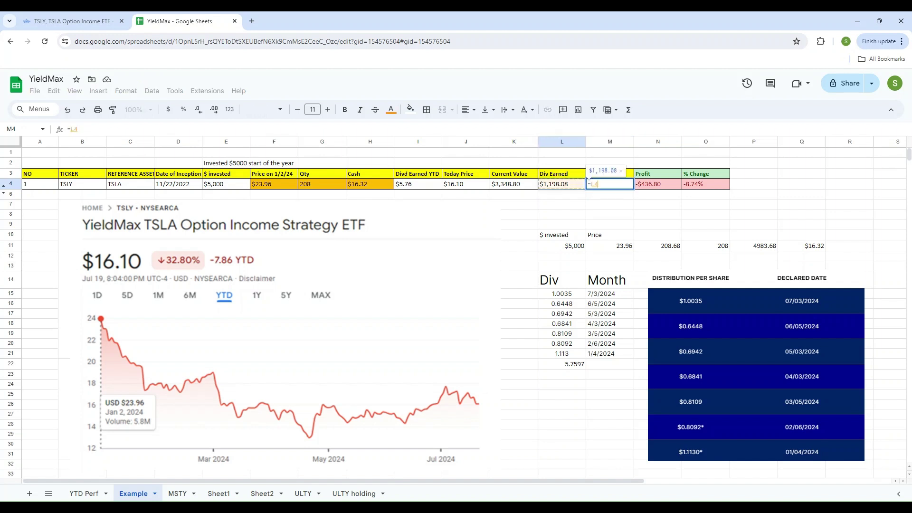
text(+)
key(Left)
key(Left)
text(+)
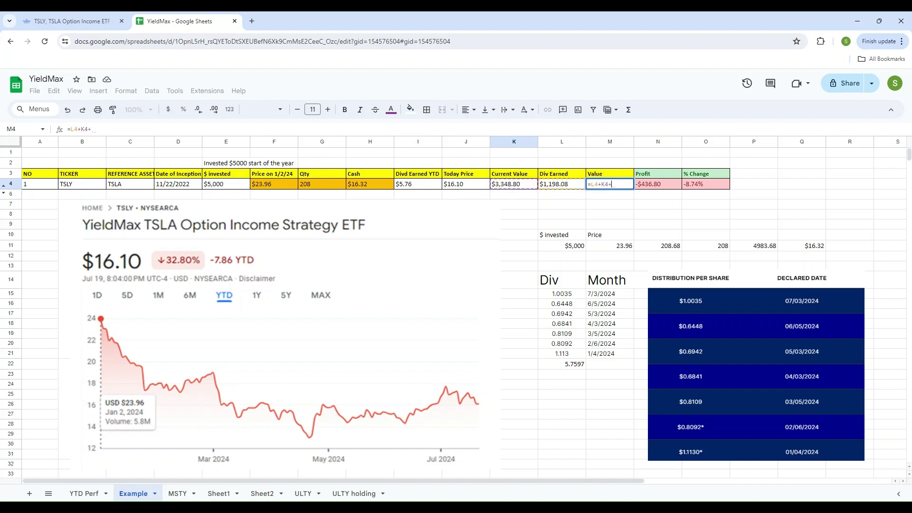
key(Left)
key(Left)
key(Left)
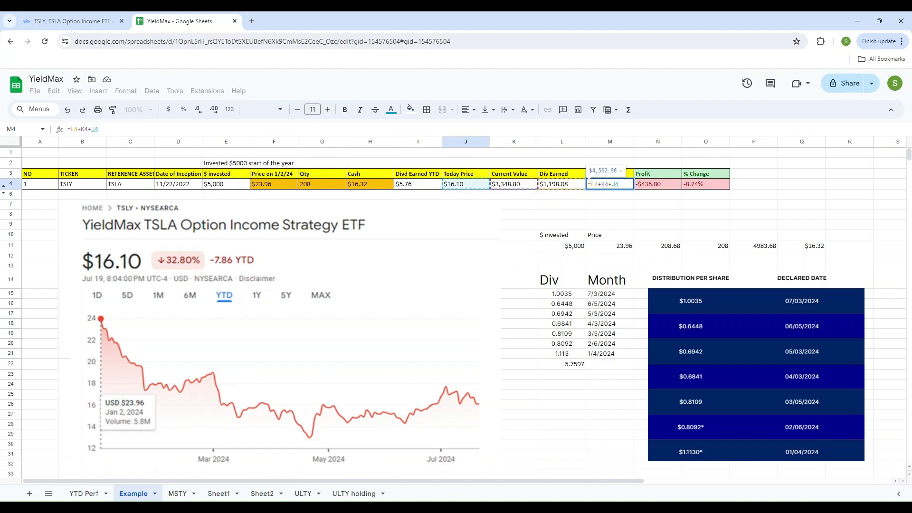
key(Return)
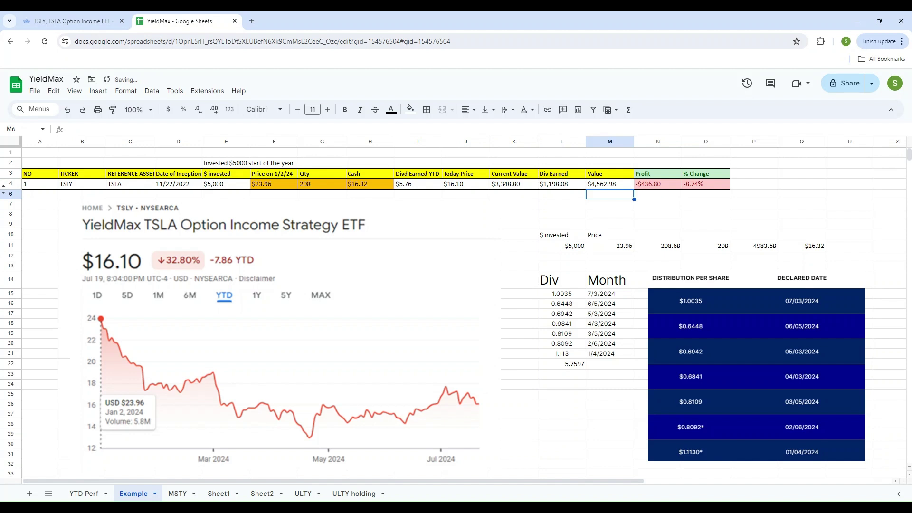
click(609, 184)
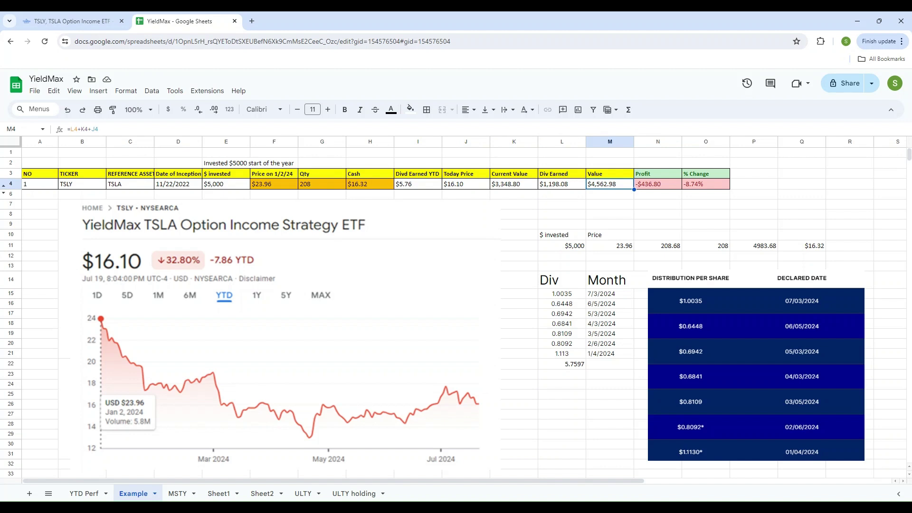
Enter =E4-M4 in N4 so TSLY's Profit reads $437.02
click(658, 184)
text(=)
key(Left)
key(Left)
key(Left)
key(Left)
key(Left)
key(Left)
key(Left)
key(Left)
key(Left)
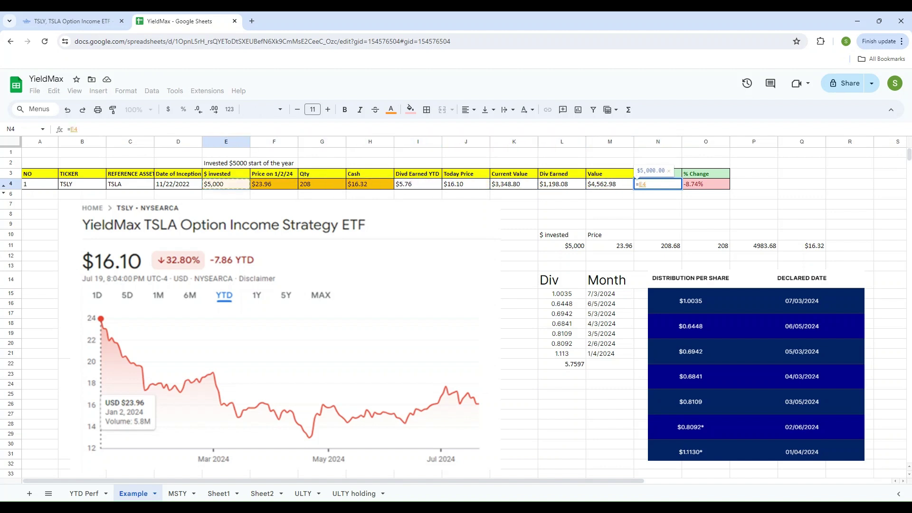
text(-)
key(Left)
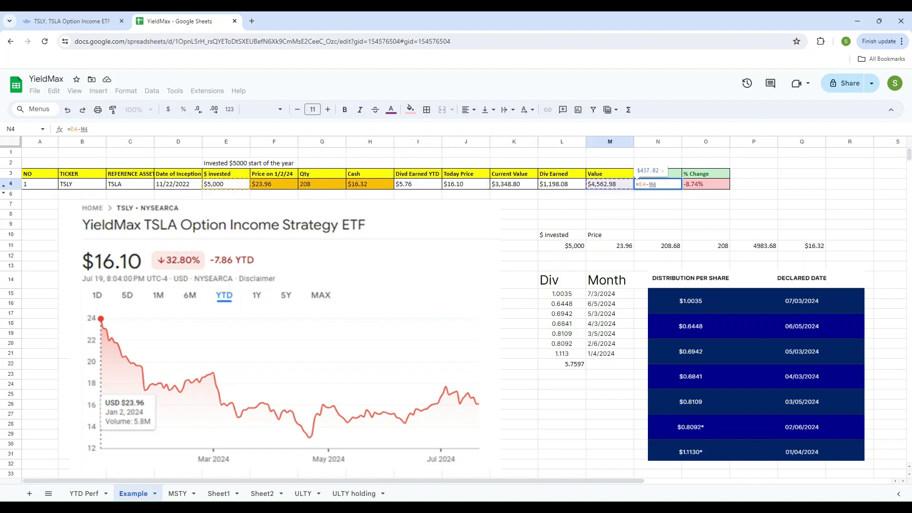
key(Return)
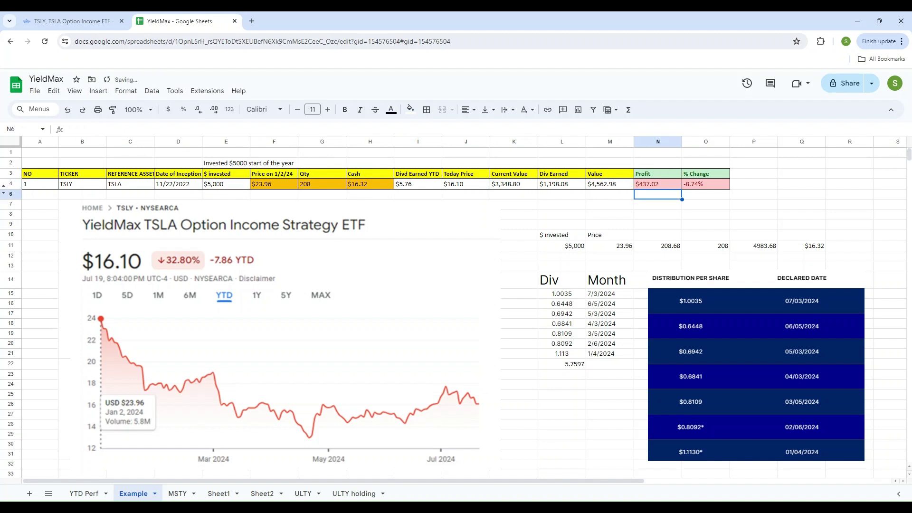
click(658, 183)
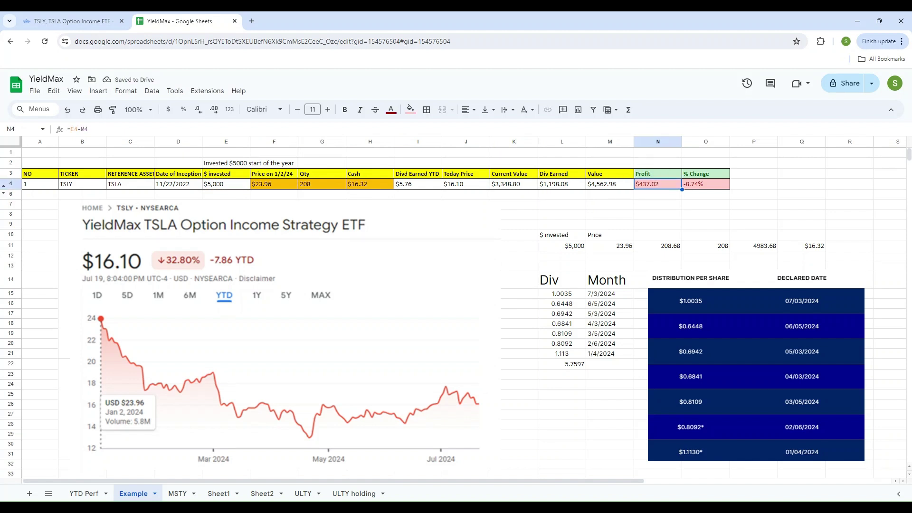
click(610, 184)
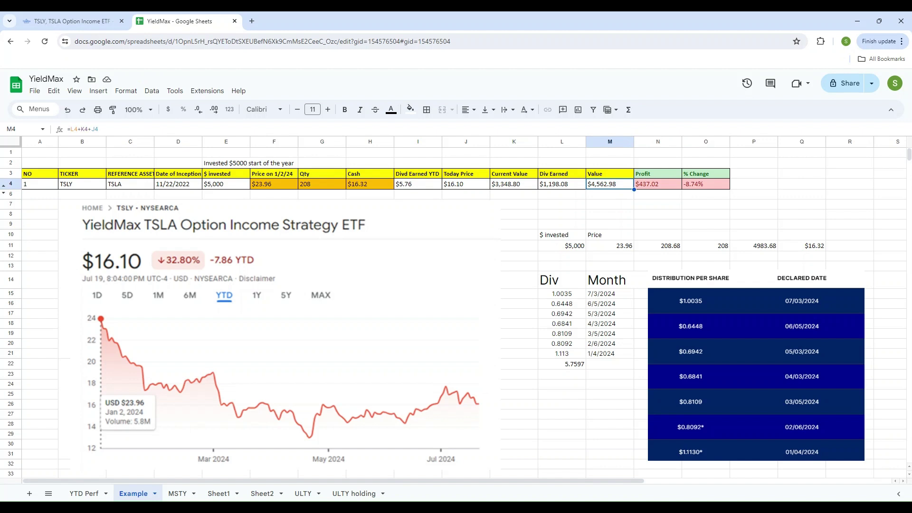
Inspect TSLY's -8.74% % Change, then move back to column A and down the sheet
click(658, 184)
click(705, 184)
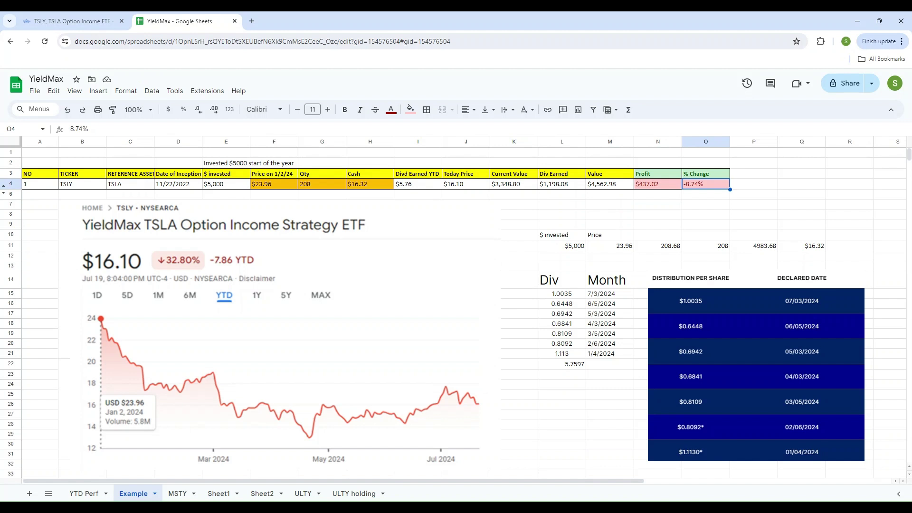
key(Left)
key(Left)
key(Left)
key(Left)
key(Left)
key(Left)
key(Left)
key(Left)
key(Left)
key(Left)
key(Left)
key(Left)
key(Left)
key(Left)
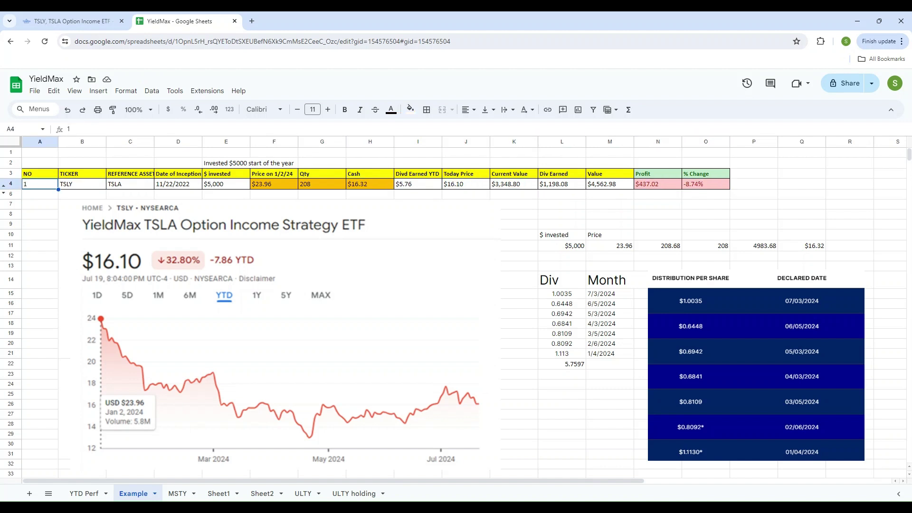
key(Down)
key(Down)
key(Down)
key(Down)
key(Down)
key(Down)
key(Down)
key(Down)
key(Down)
key(Down)
key(Down)
key(Down)
key(Down)
key(Down)
key(Down)
key(Down)
key(Down)
key(Down)
key(Down)
key(Down)
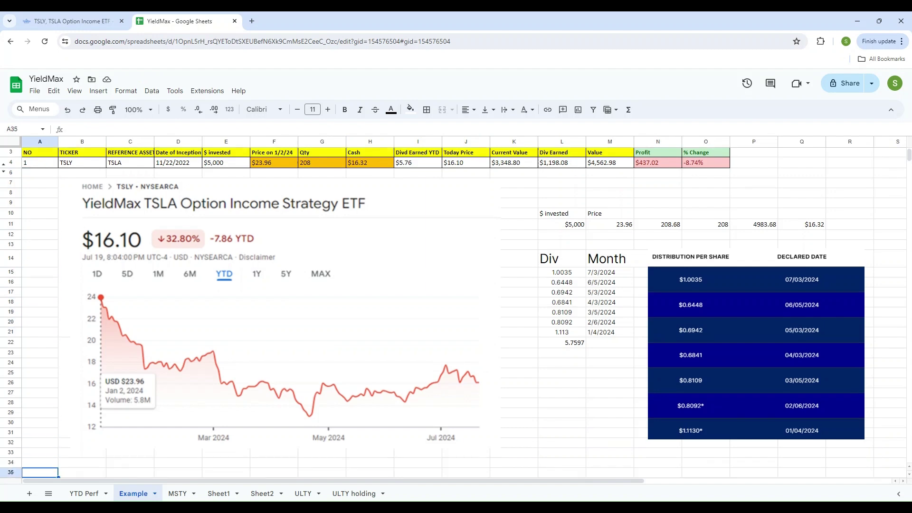
key(Down)
key(Down)
key(Down)
key(Down)
key(Down)
key(Down)
key(Down)
key(Down)
key(Down)
key(Down)
key(Down)
key(Down)
key(Down)
key(Down)
key(Down)
key(Down)
key(Down)
key(Down)
key(Up)
key(Up)
key(Up)
key(Up)
key(Up)
key(Up)
key(Up)
key(Up)
key(Up)
key(Up)
key(Up)
key(Up)
key(Up)
key(Up)
key(Up)
key(Up)
key(Up)
key(Up)
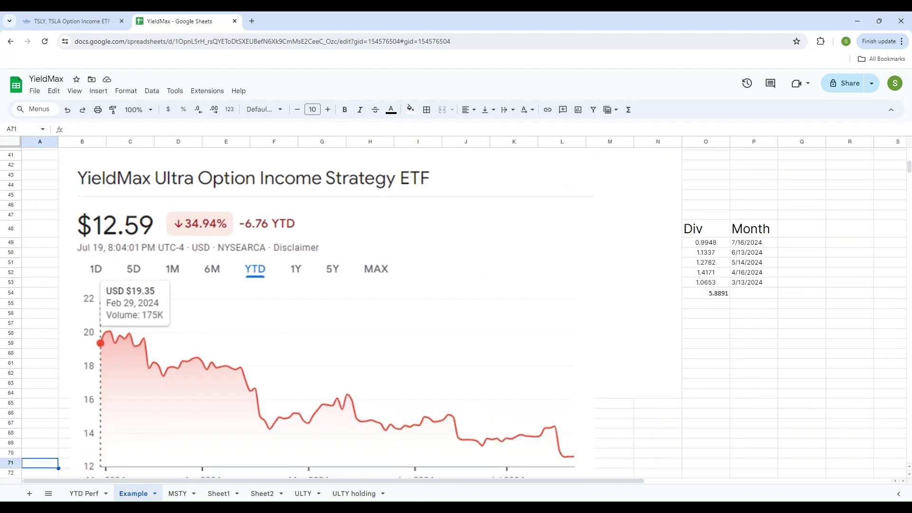
key(Up)
key(Up)
key(Up)
key(Up)
key(Up)
key(Up)
key(Up)
key(Up)
key(Up)
key(Up)
key(Up)
key(Up)
key(Up)
key(Up)
key(Up)
key(Up)
key(Up)
key(Up)
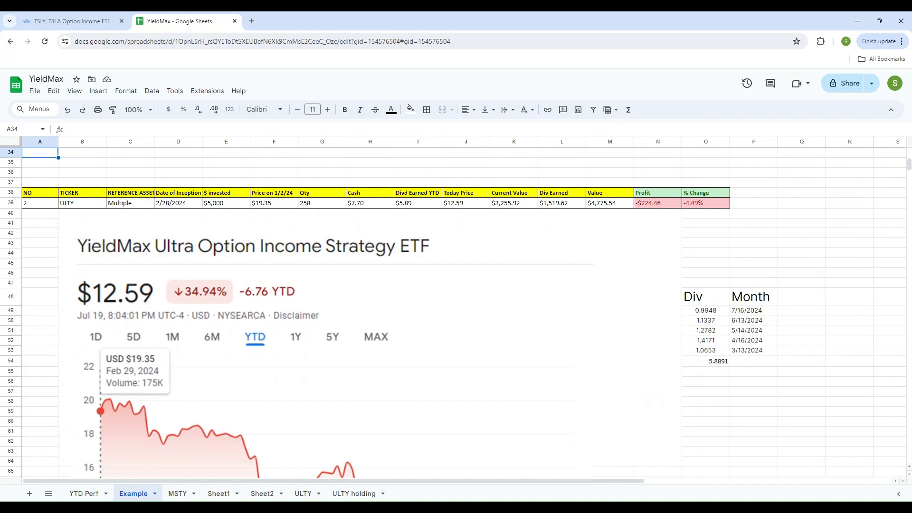
key(Down)
key(Down)
key(Down)
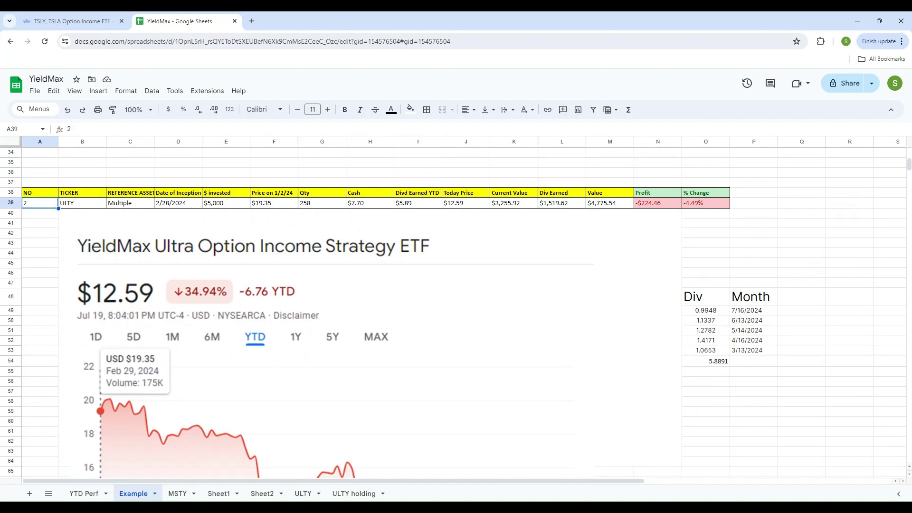
key(Right)
key(Right)
key(Right)
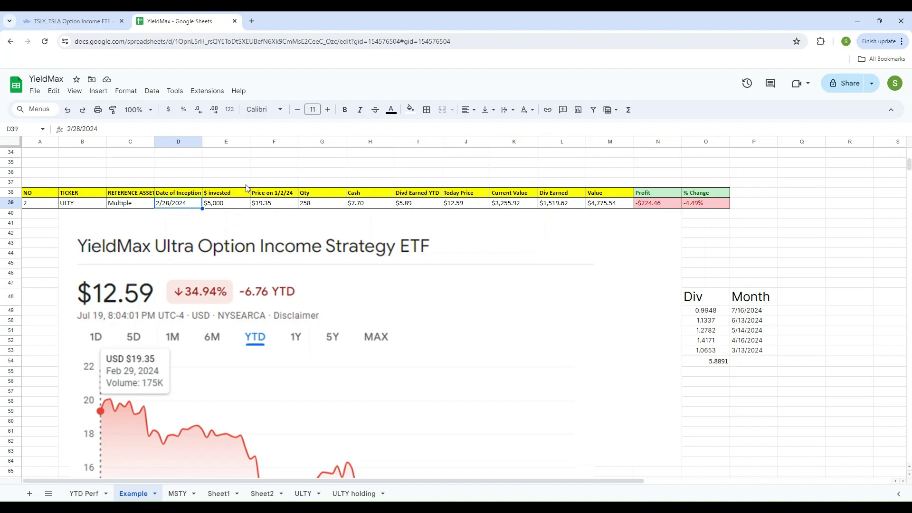
click(265, 205)
click(226, 203)
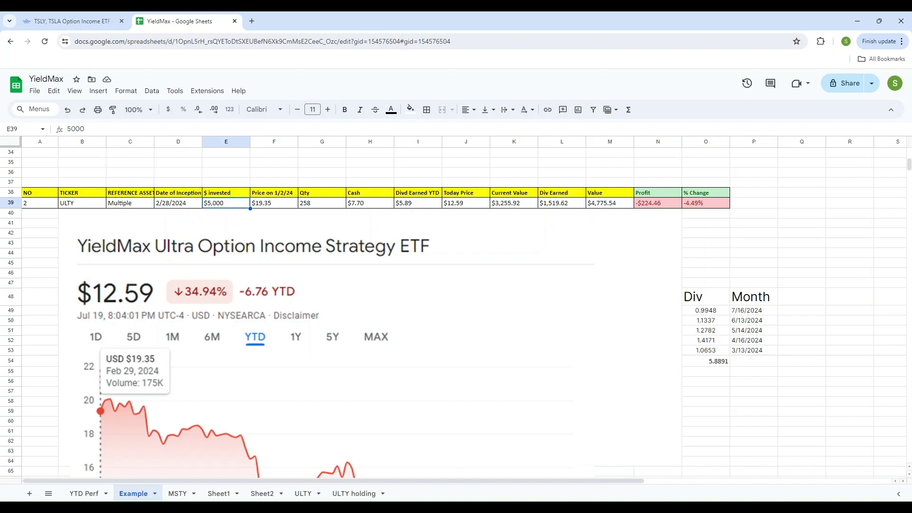
click(274, 203)
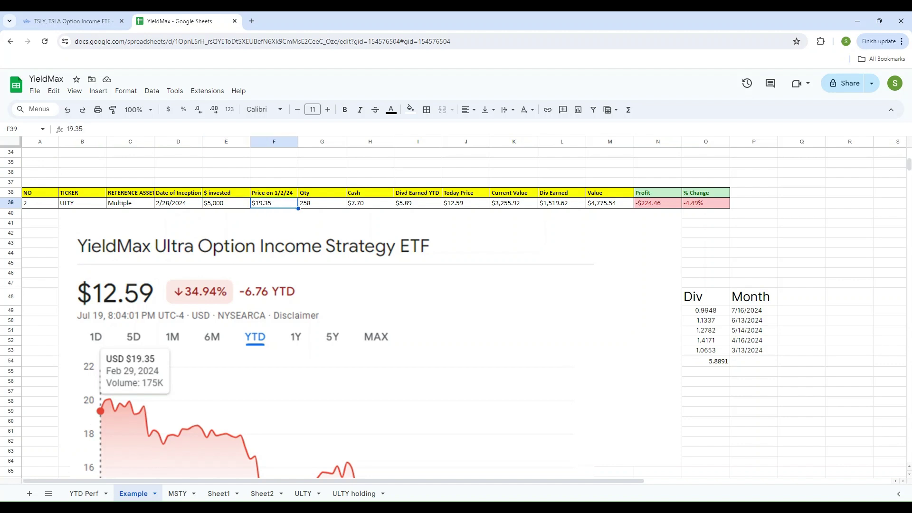
click(322, 203)
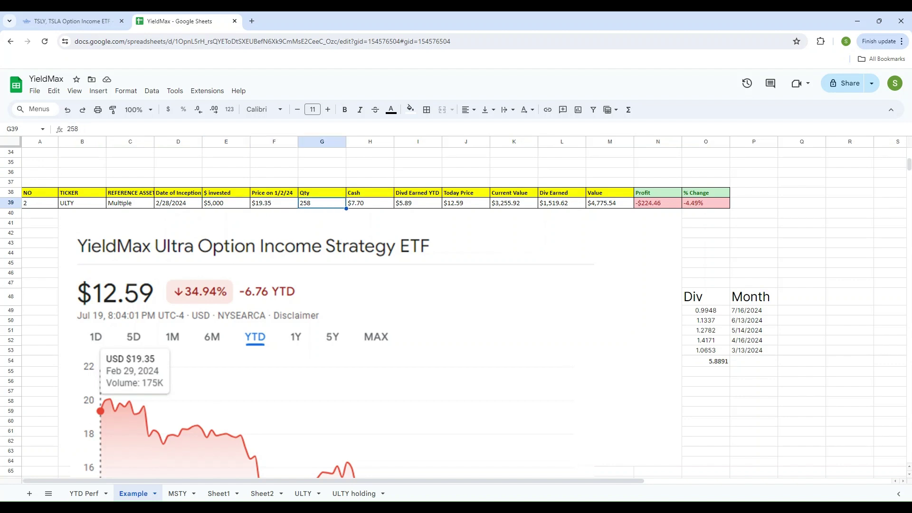
key(Right)
key(Right)
key(Right)
key(Right)
key(Right)
key(Right)
key(Right)
key(Right)
key(Right)
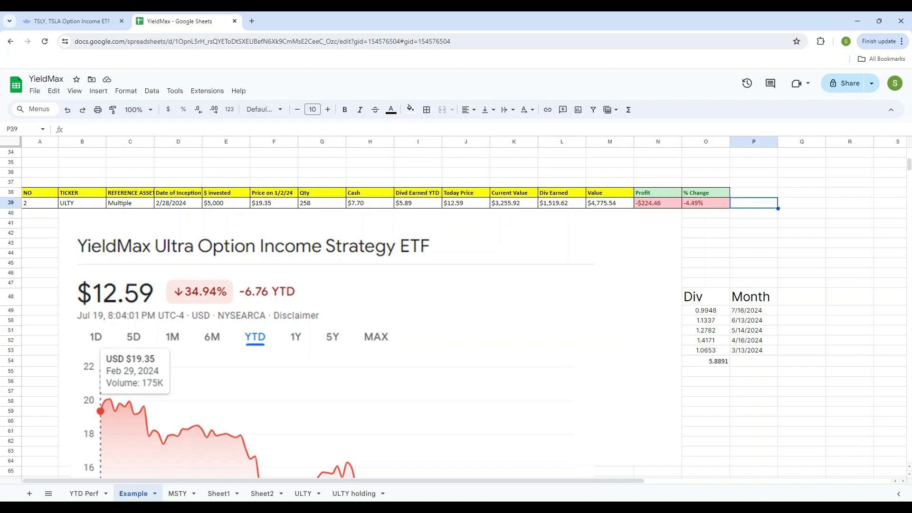
Compute in P42 how many shares $5,000 buys at $19.35 with =5000/19.35
key(Down)
key(Down)
key(Down)
text(=5000)
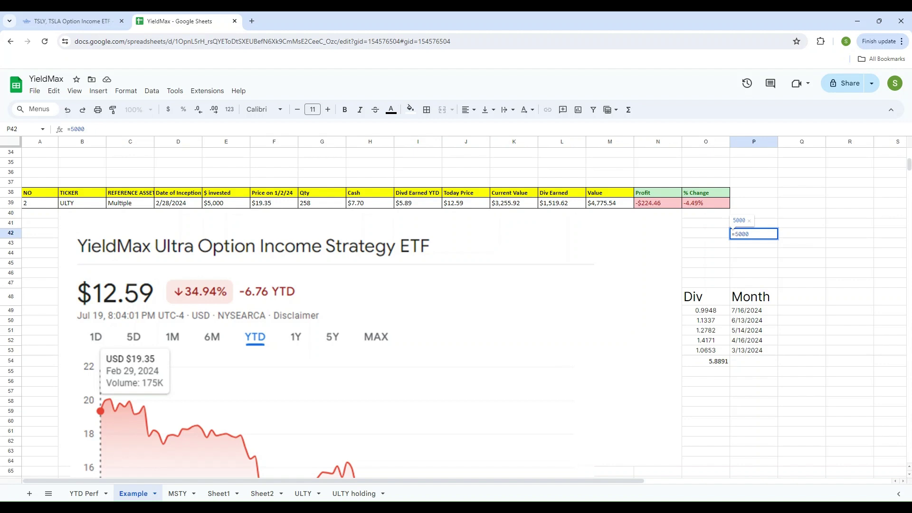
text(/19.35)
key(Return)
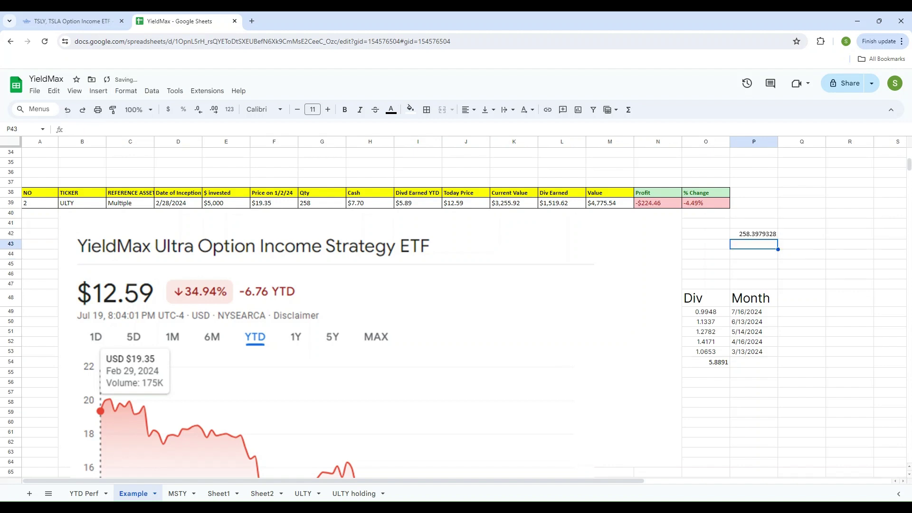
click(754, 233)
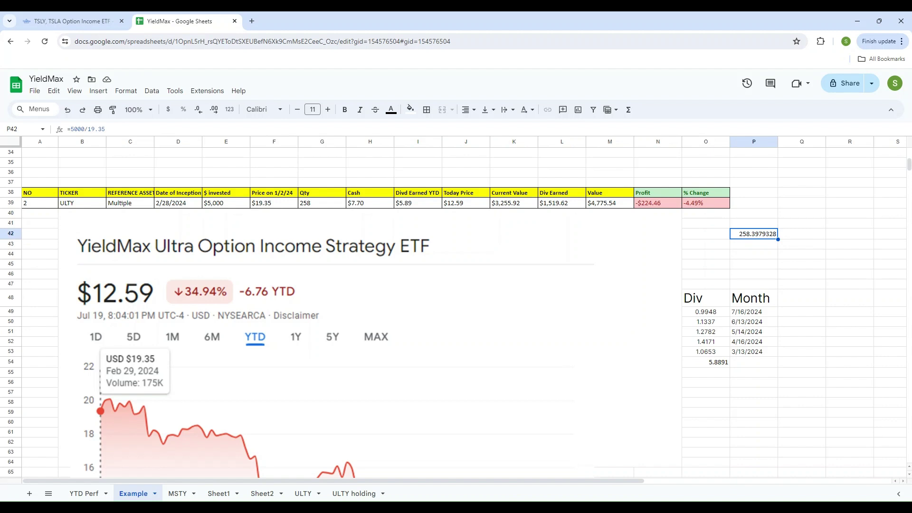
click(802, 234)
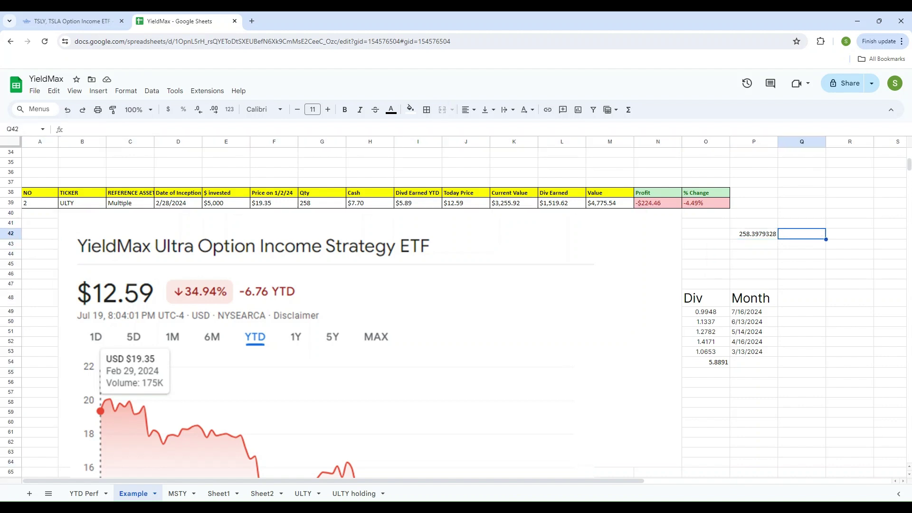
Enter =258*19.35 in P43 as a formula, giving a cost of 4992.3
click(754, 243)
text(258)
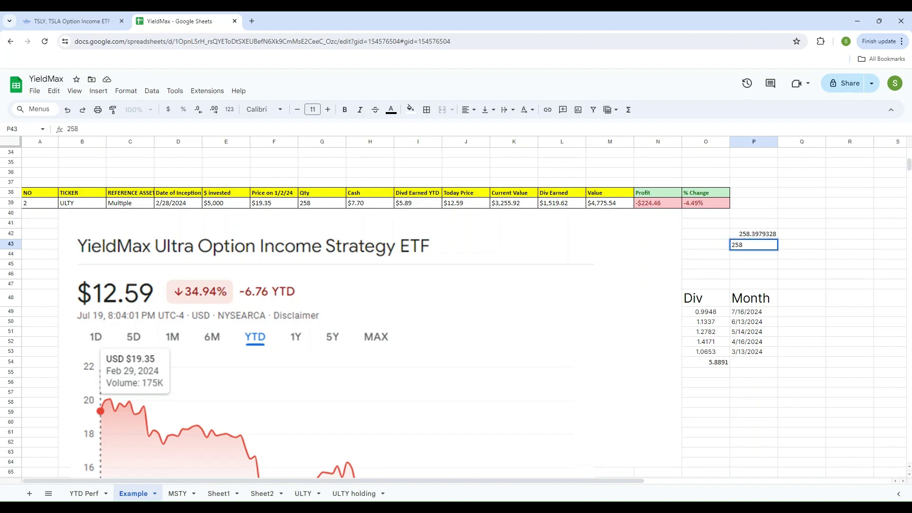
text(*19.35)
key(Return)
click(754, 244)
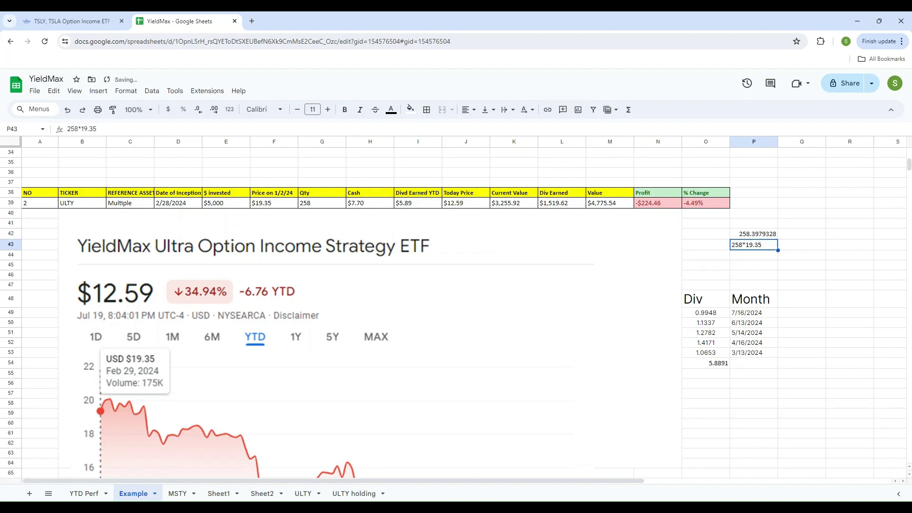
click(69, 128)
text(=)
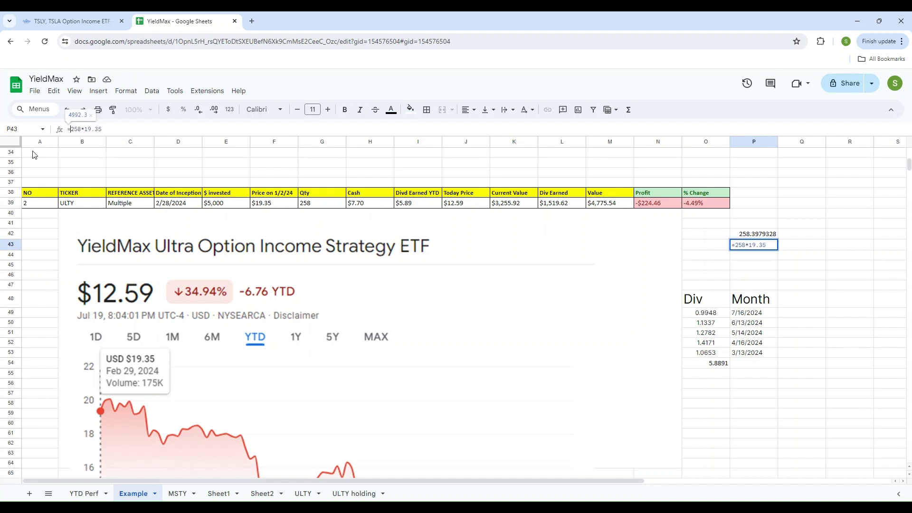
key(Return)
Put 5000 in O43 and compute the 7.7 left over in Q43 with =O43-P43
click(725, 246)
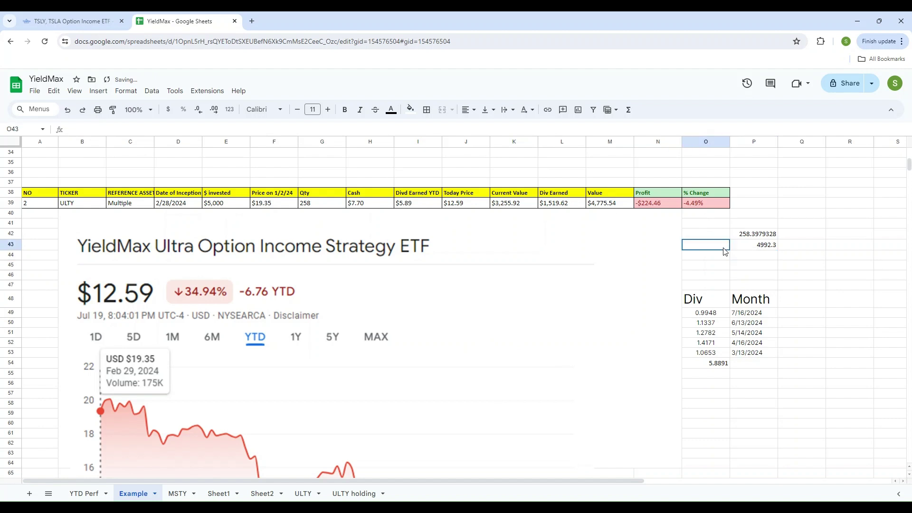
text(5000)
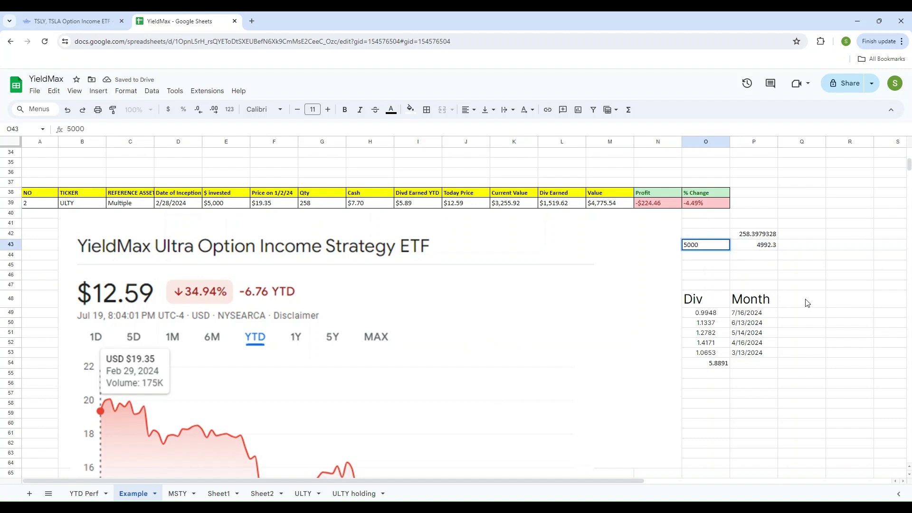
key(Tab)
key(Tab)
text(=)
key(Left)
key(Left)
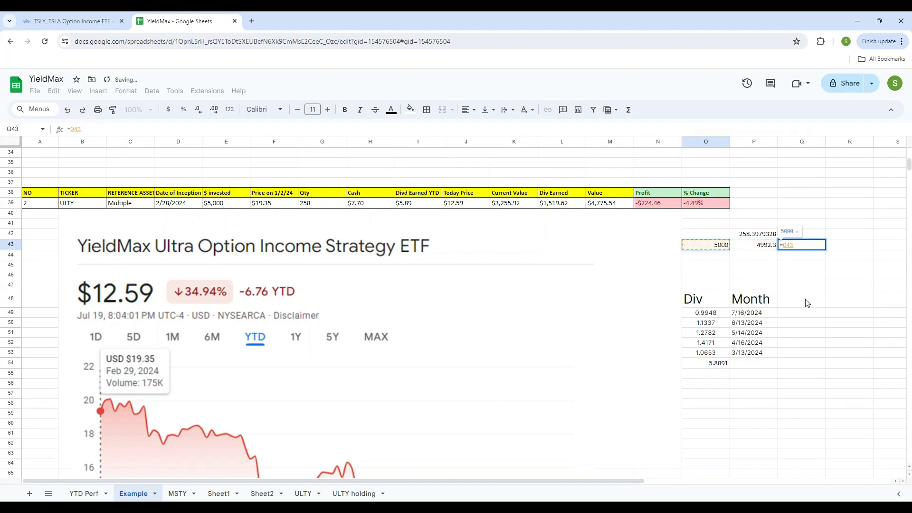
text(-)
key(Left)
key(Left)
key(Left)
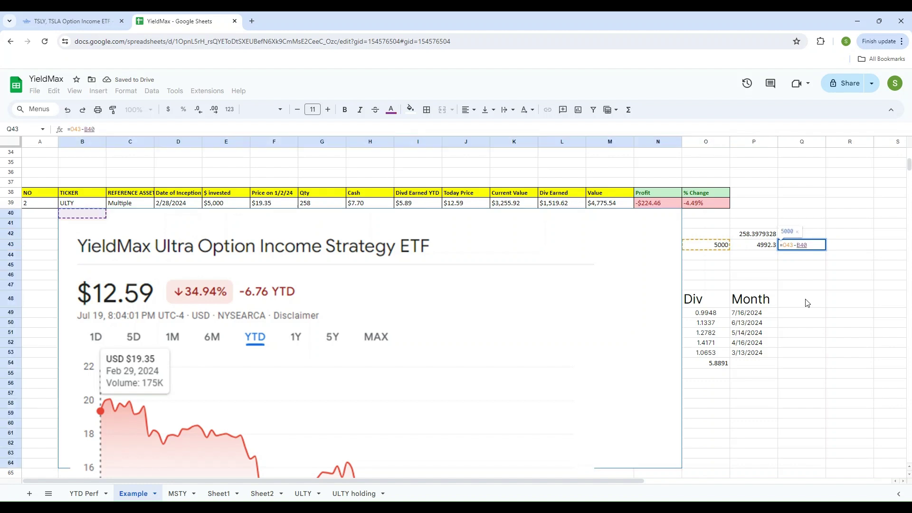
key(Left)
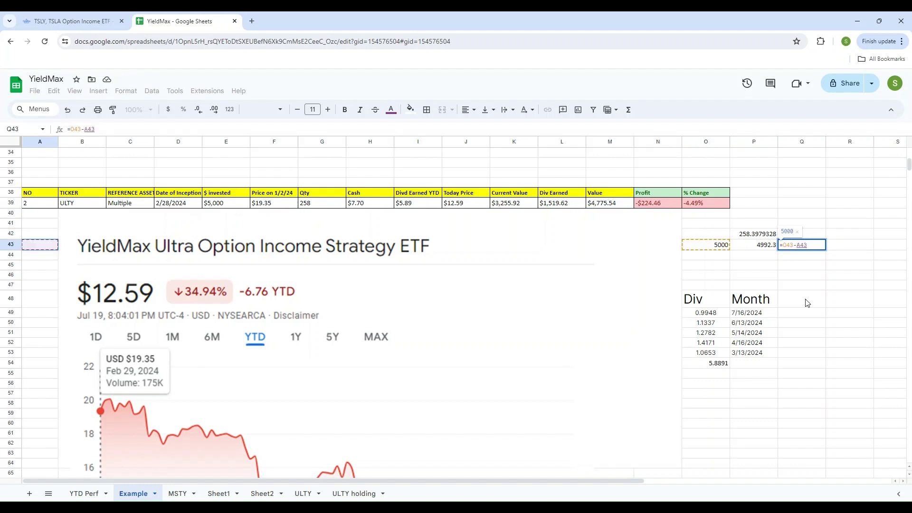
click(757, 244)
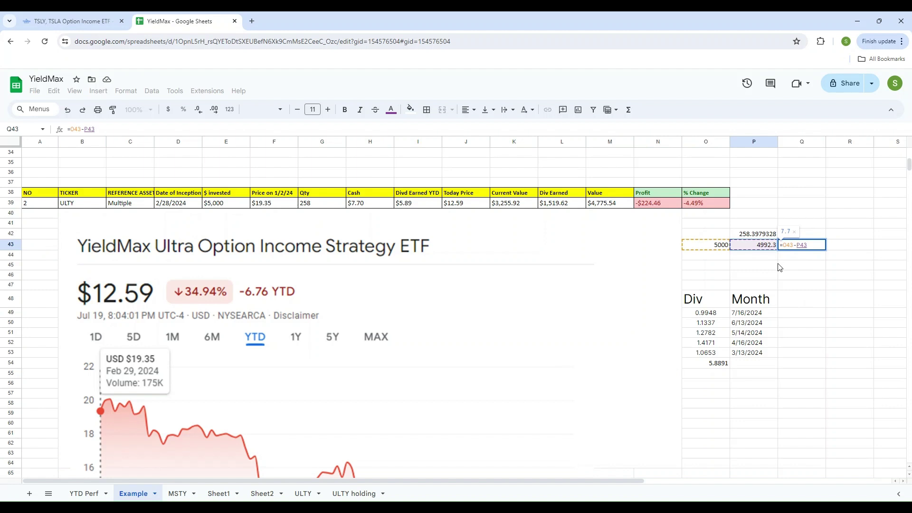
key(Return)
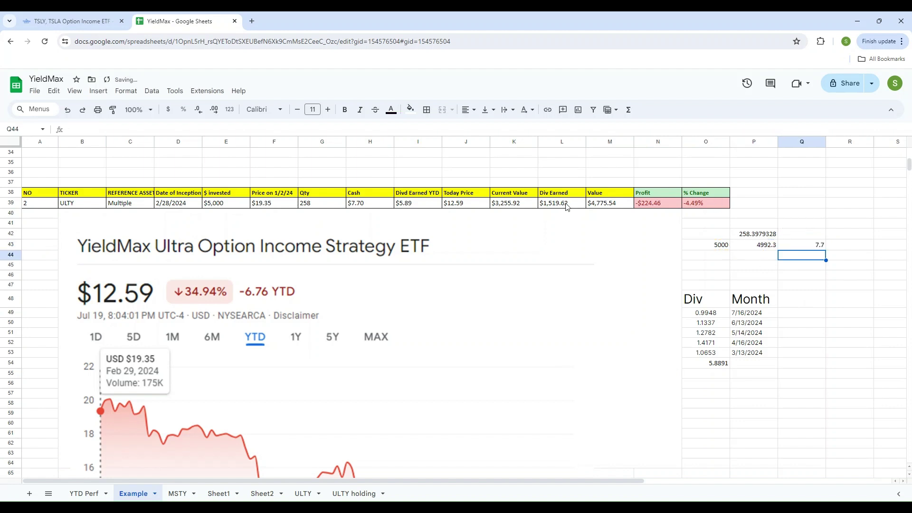
click(207, 203)
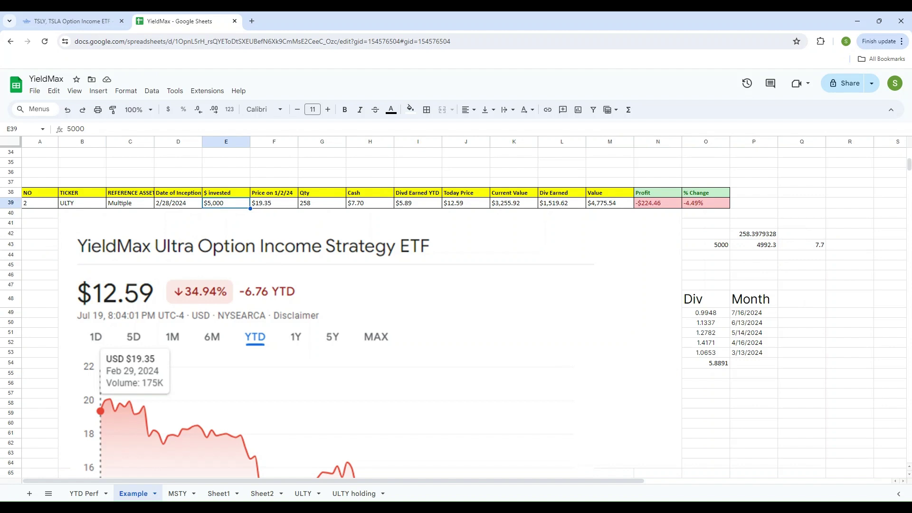
click(273, 203)
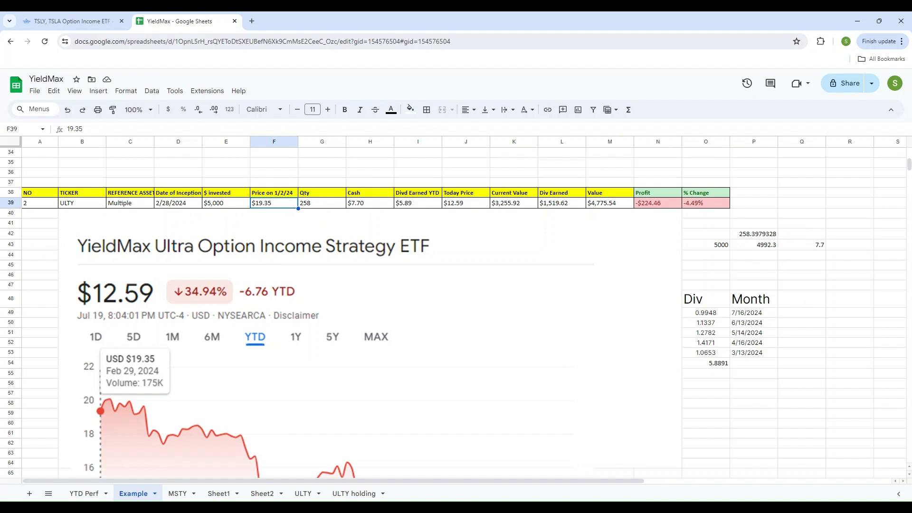
click(322, 203)
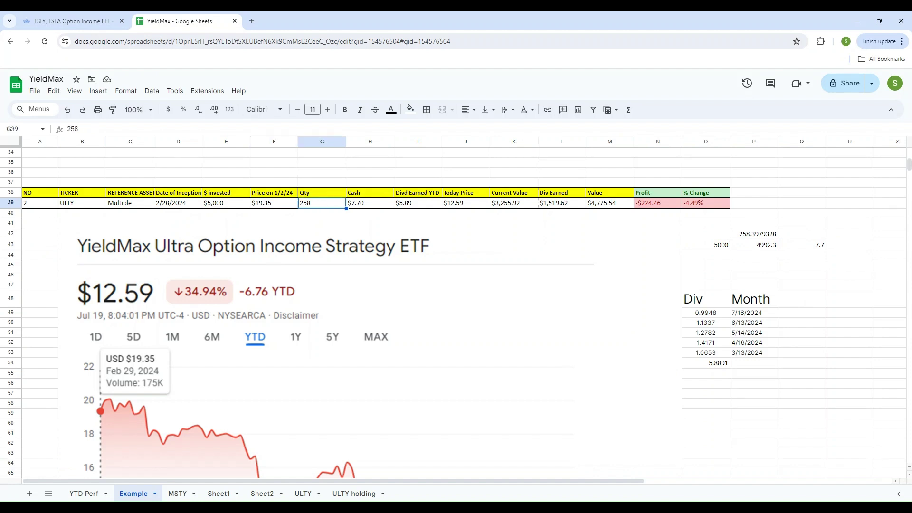
click(370, 203)
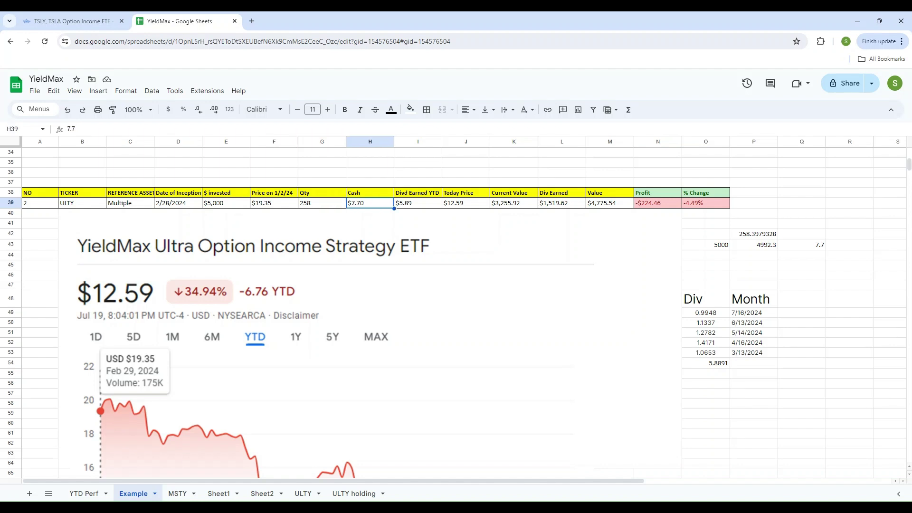
click(714, 367)
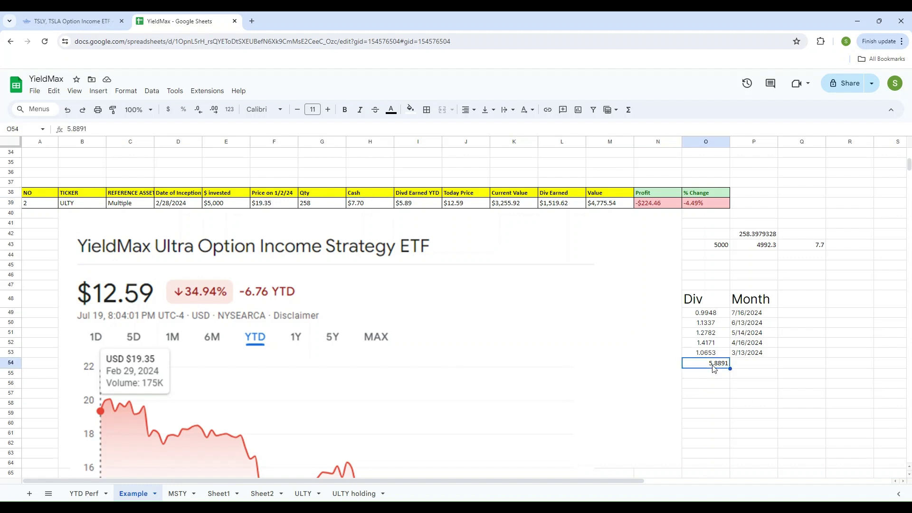
click(107, 303)
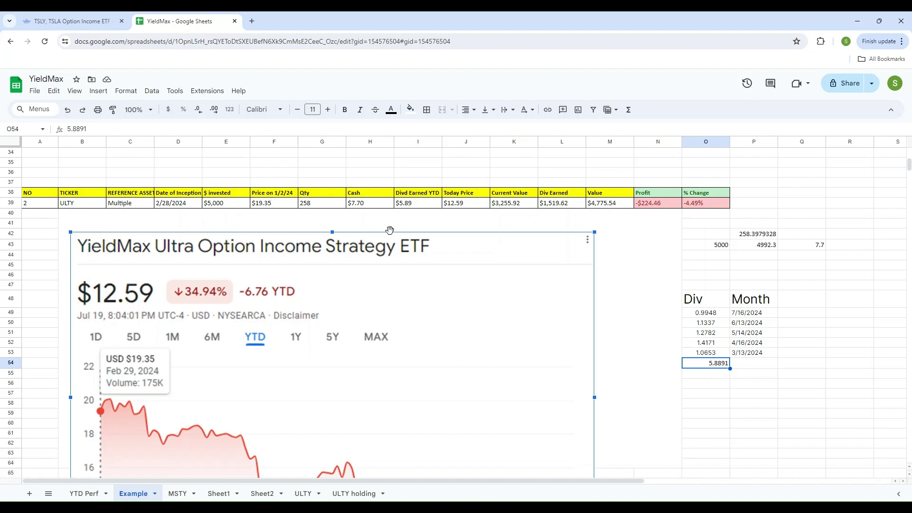
click(468, 208)
Set ULTY's Current Value in K39 to today's price times quantity, =J39*G39
click(513, 205)
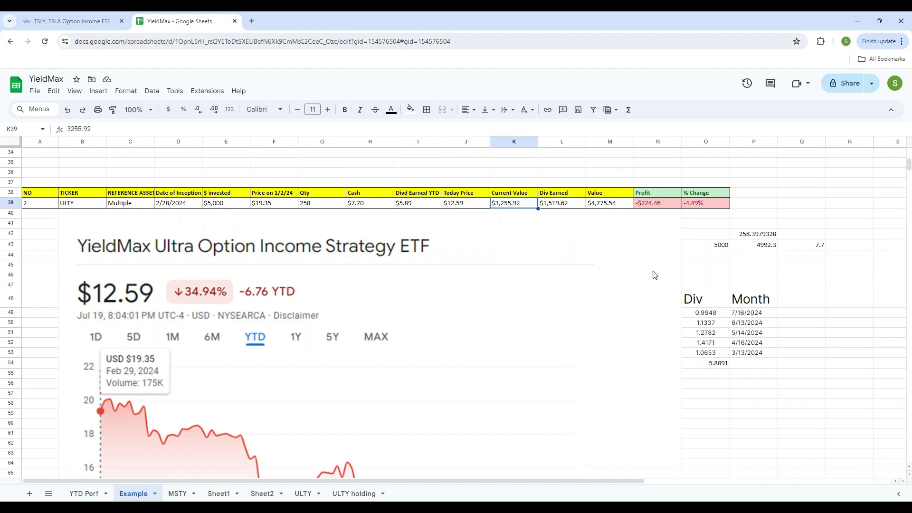
text(=)
key(Left)
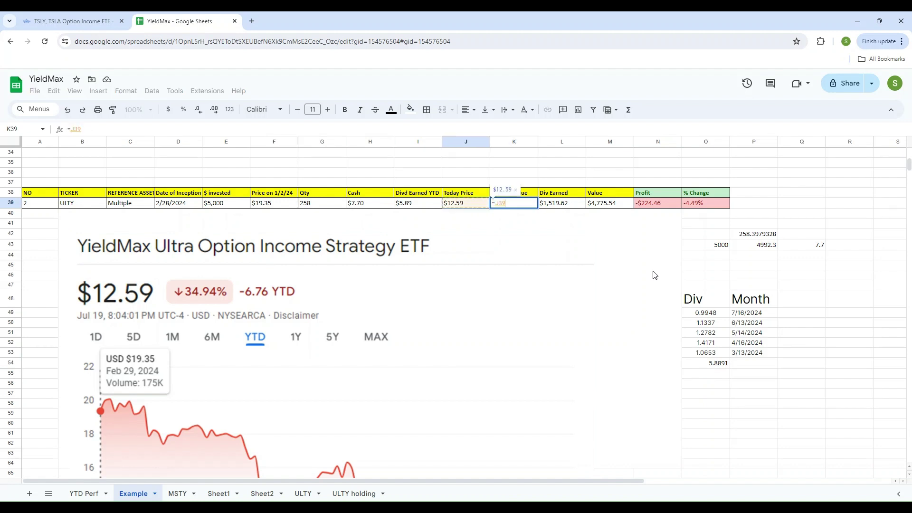
text(*)
key(Left)
key(Left)
key(Left)
key(Left)
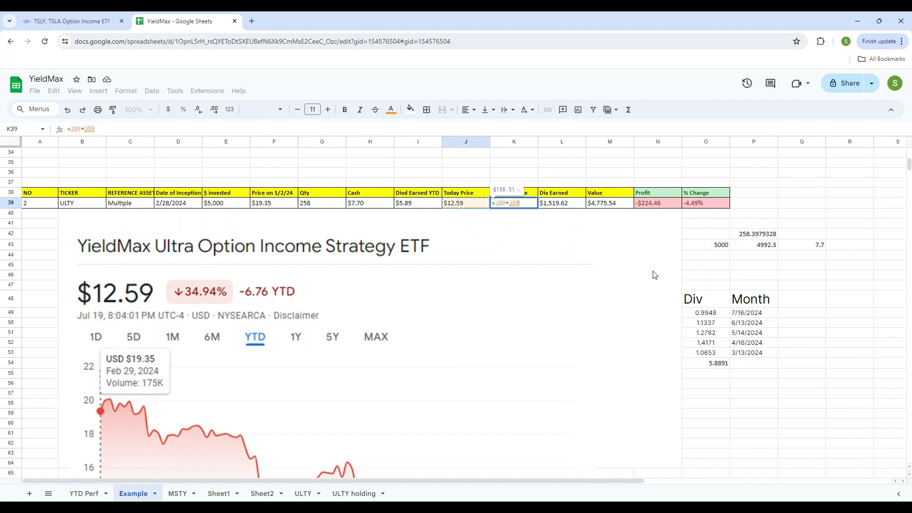
key(Return)
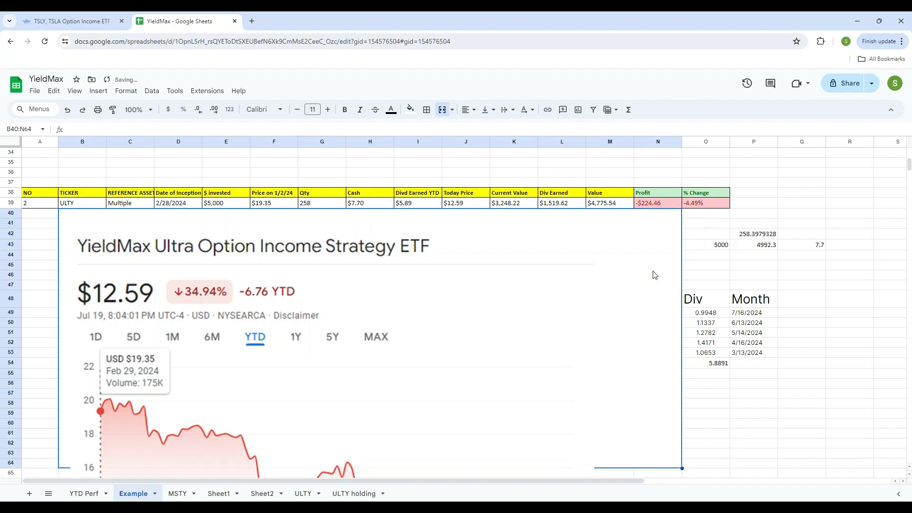
Enter ULTY's Div Earned in L39 as =I39*G39, giving $1,519.62
key(Up)
key(Right)
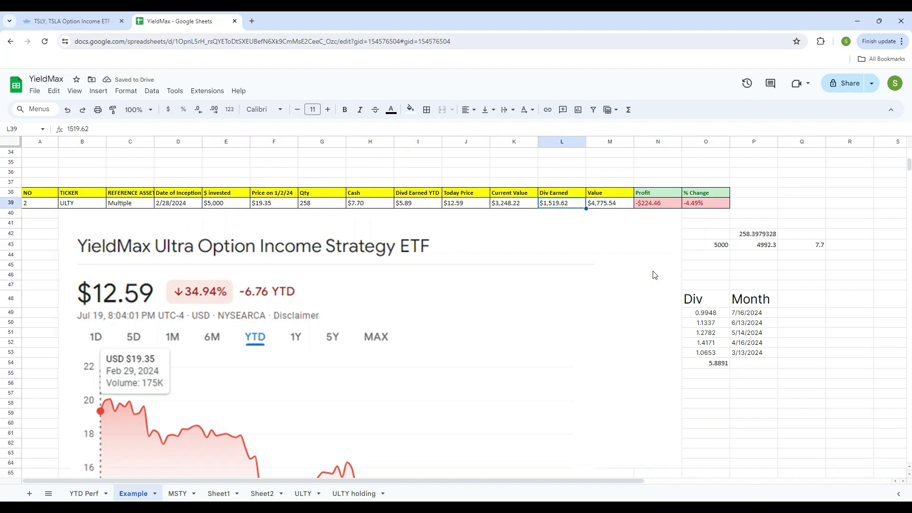
text(=)
key(Left)
key(Left)
key(Left)
key(Left)
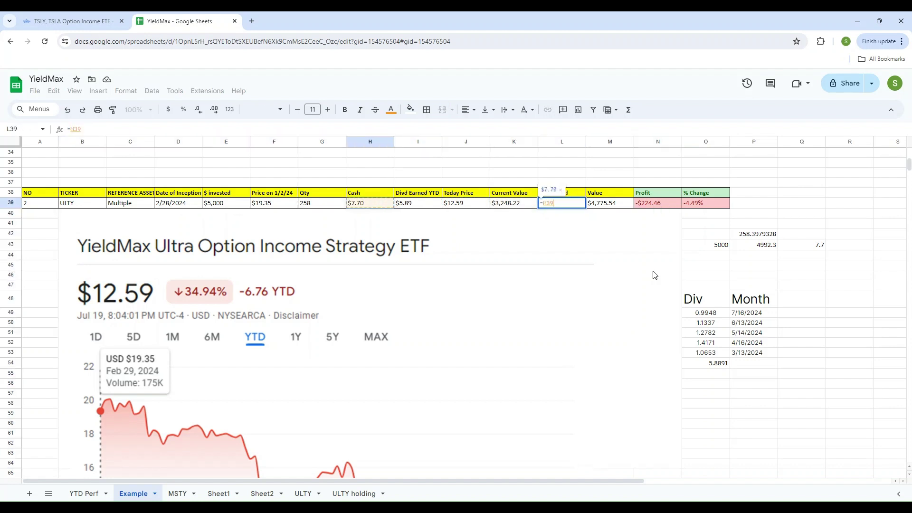
key(Right)
text(*)
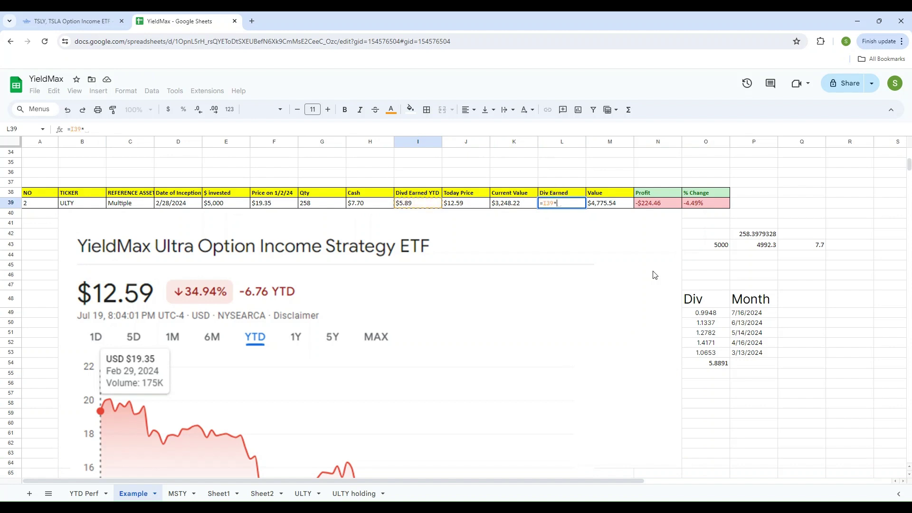
key(Left)
key(Left)
key(Left)
key(Left)
key(Left)
key(Return)
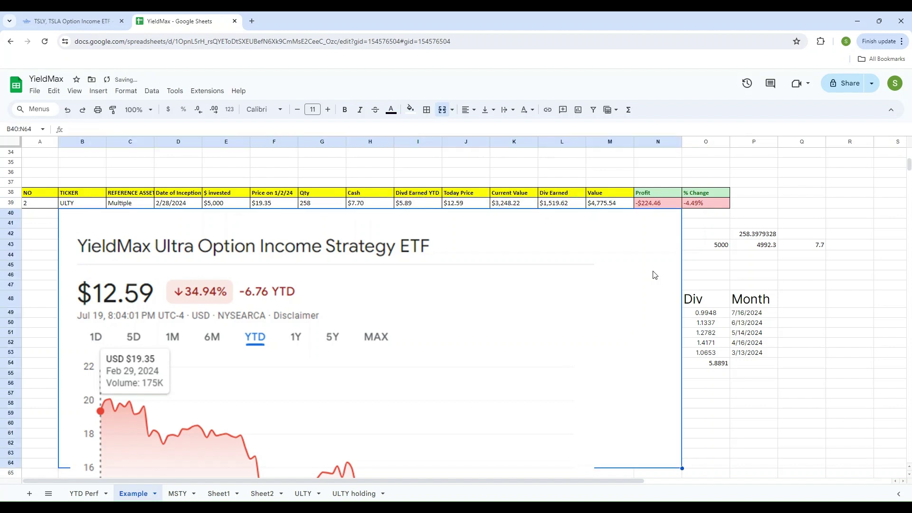
Make ULTY's Value in M39 the sum =L39+K39+J39, giving $4,780.43
key(Up)
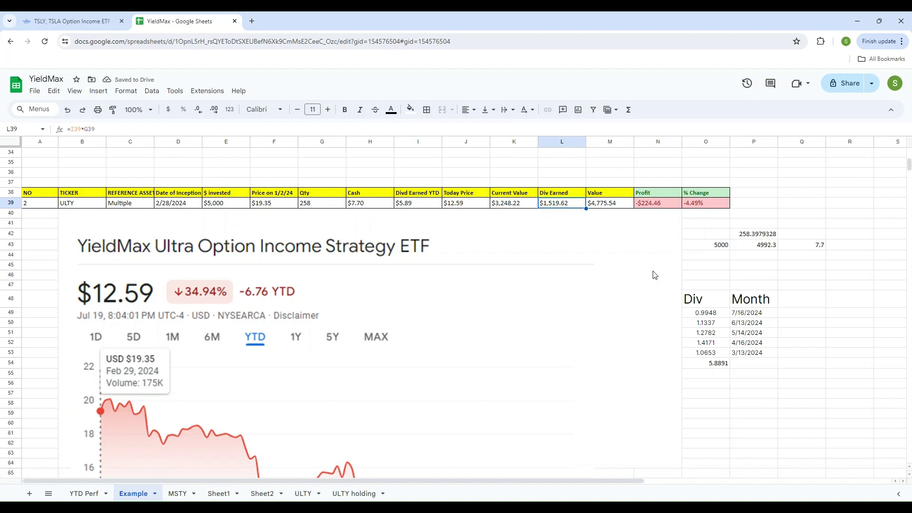
key(Right)
text(=)
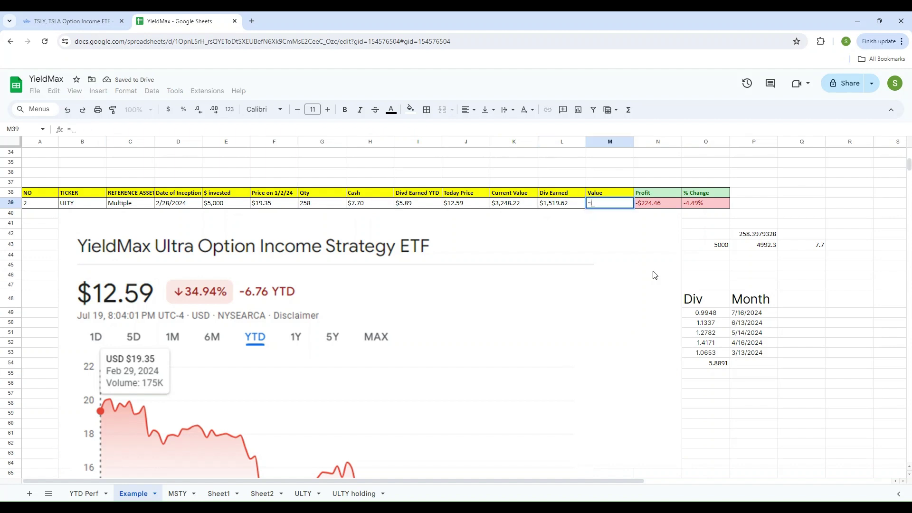
key(Left)
text(+)
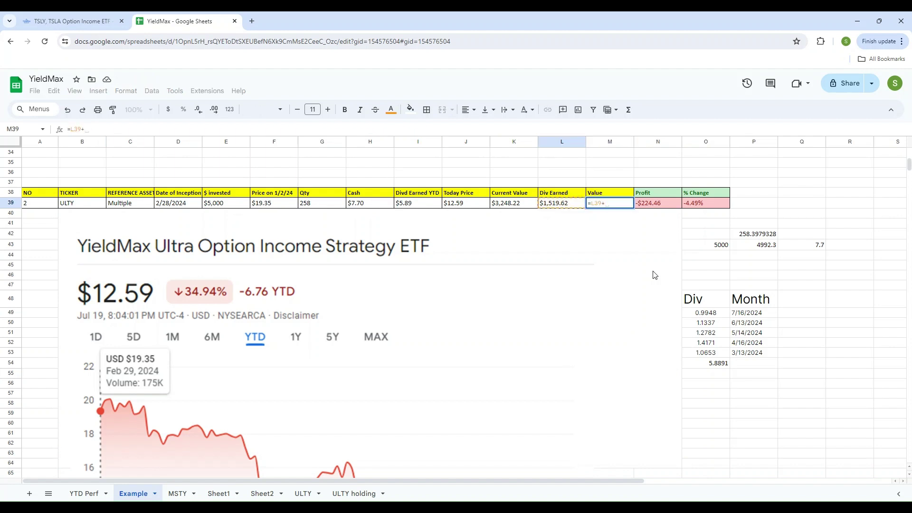
key(Left)
text(+)
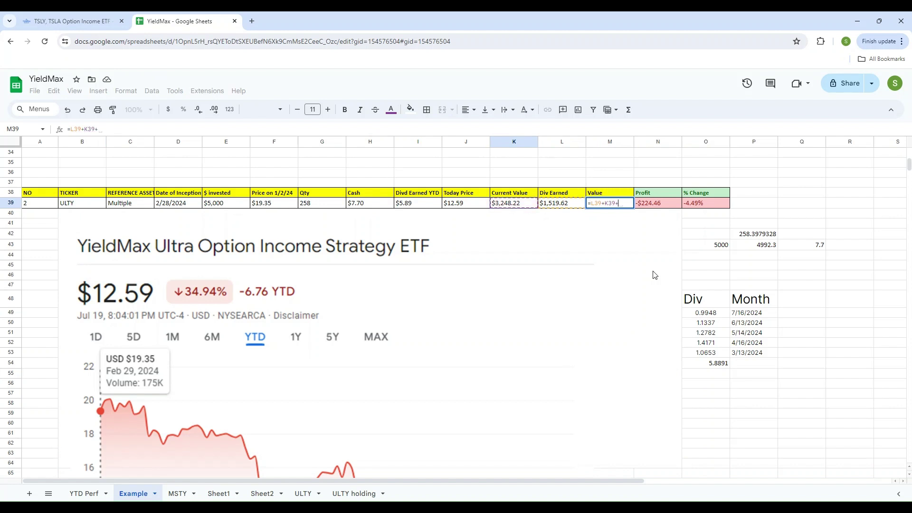
key(Left)
key(Left)
key(Left)
key(Tab)
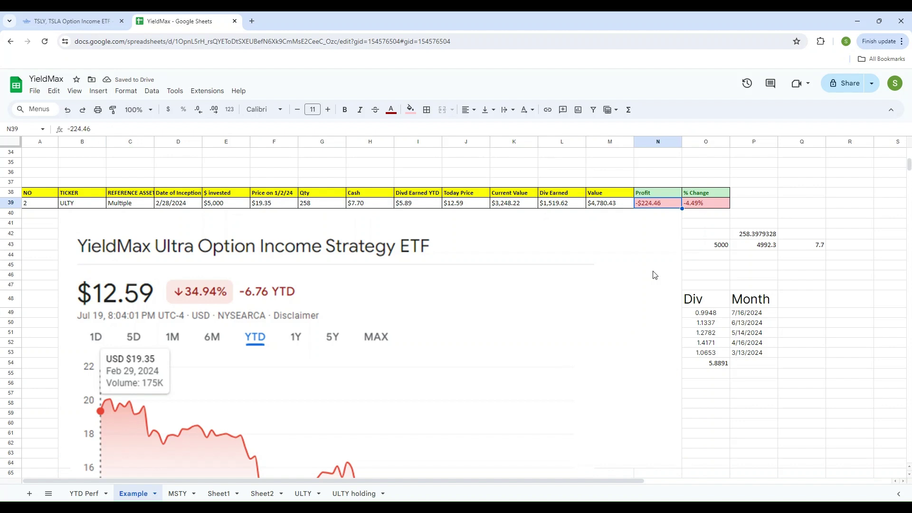
Compute ULTY's Profit in N39 as =E39-M39, giving $219.57
text(=)
key(Left)
key(Left)
key(Left)
key(Left)
key(Left)
key(Left)
key(Left)
key(Left)
key(Left)
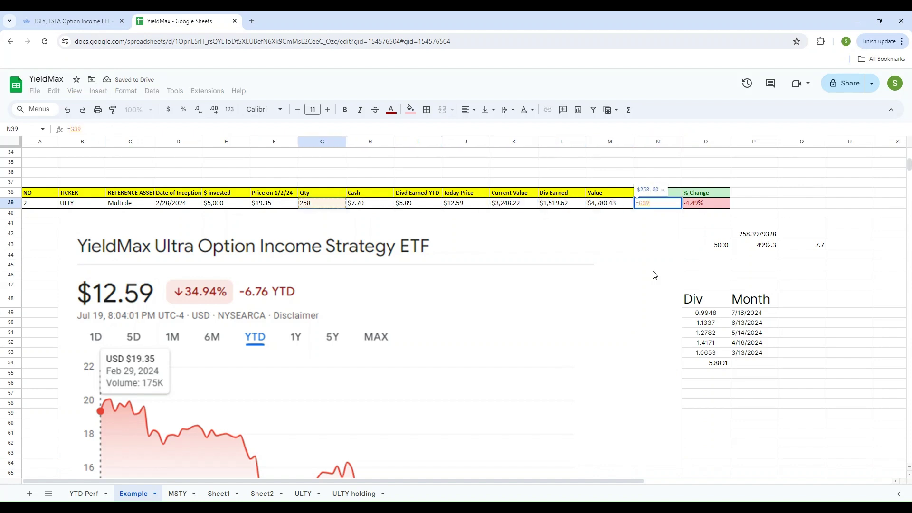
text(-)
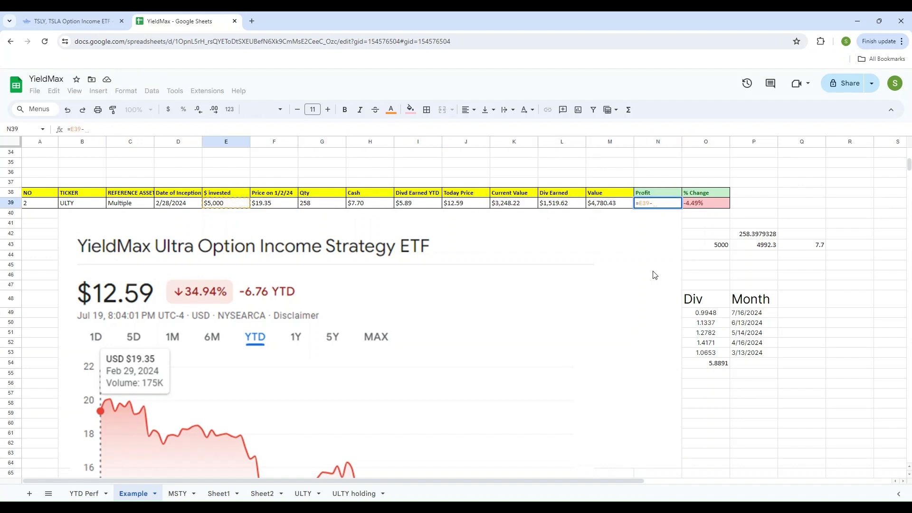
key(Left)
key(Return)
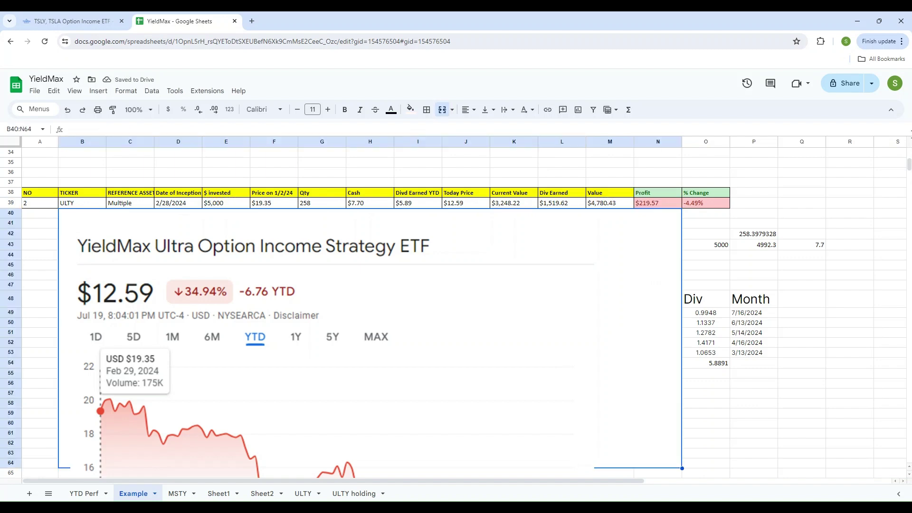
Check TSLY's Profit formula =E4-M4 in N4 against ULTY's row 39
click(757, 186)
scroll(756, 192, up, 10)
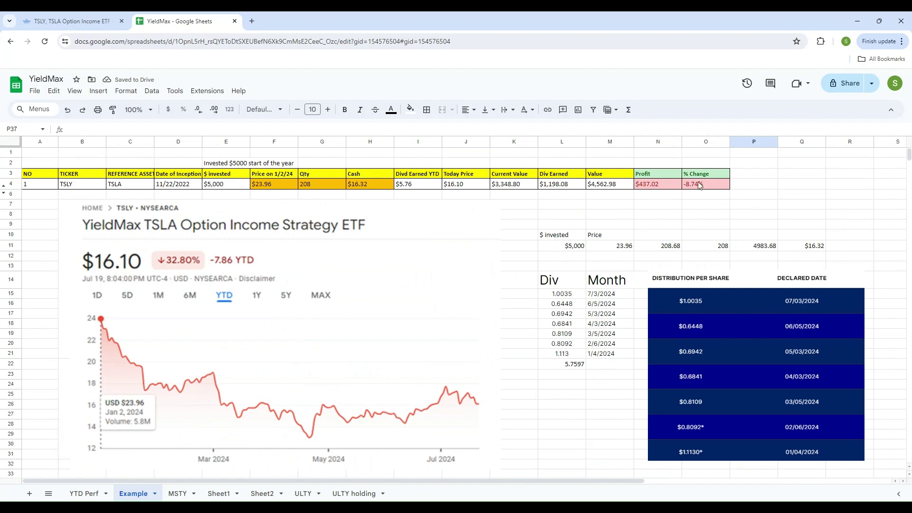
click(652, 188)
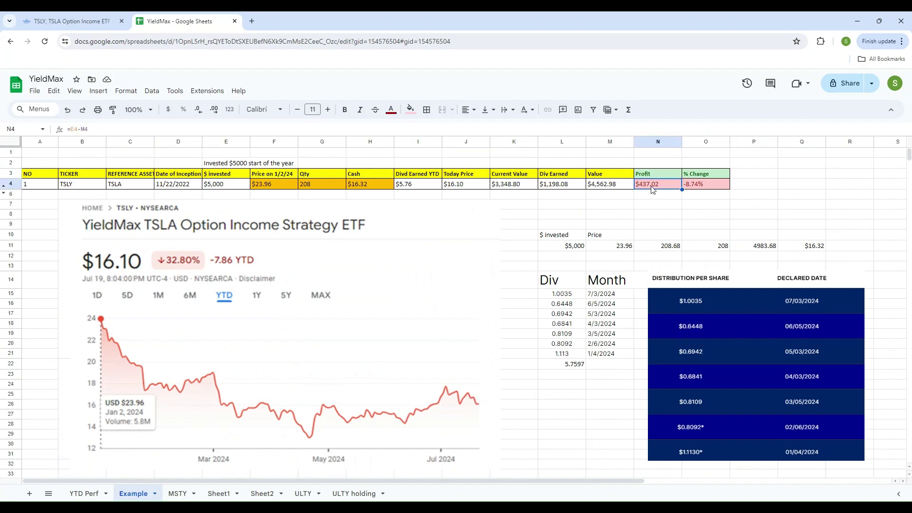
scroll(65, 232, down, 10)
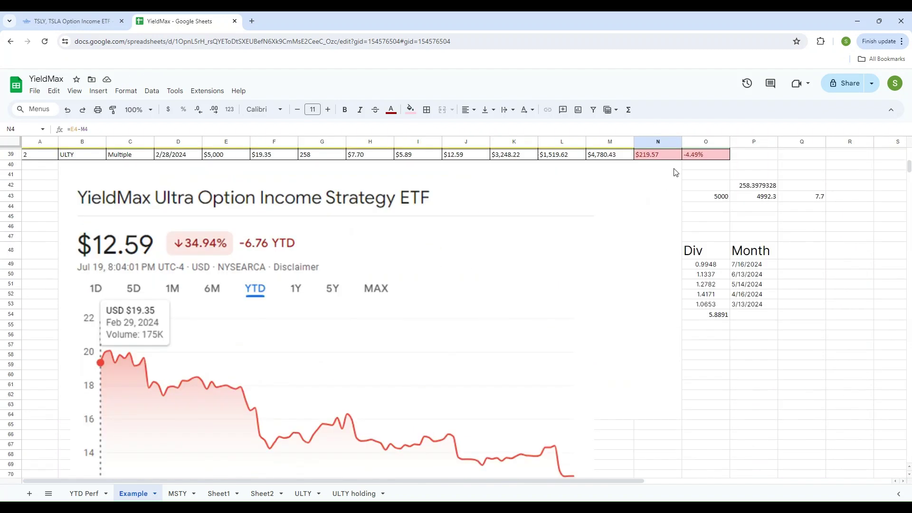
scroll(707, 235, up, 5)
scroll(707, 234, down, 3)
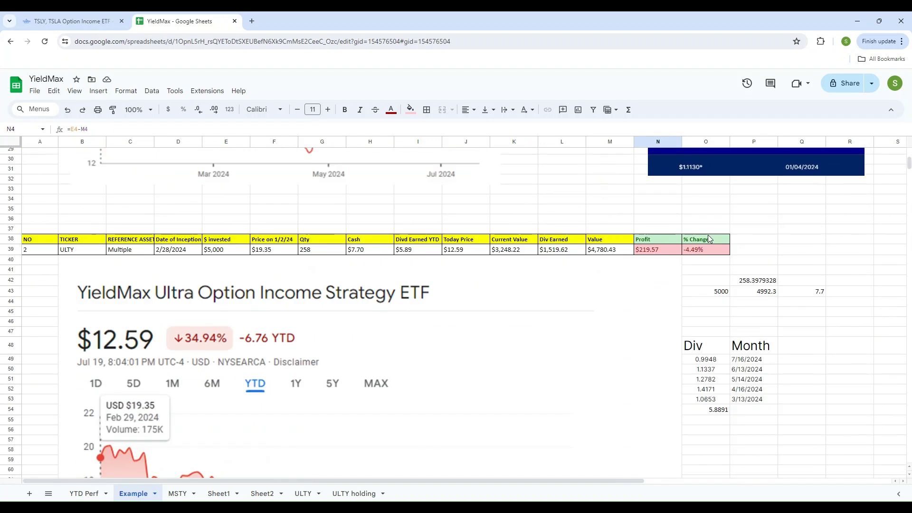
scroll(708, 234, down, 1)
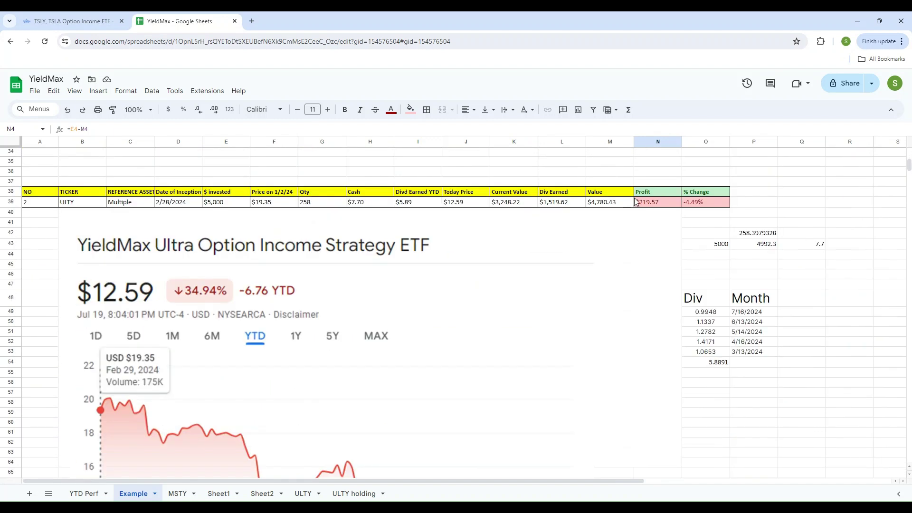
click(41, 246)
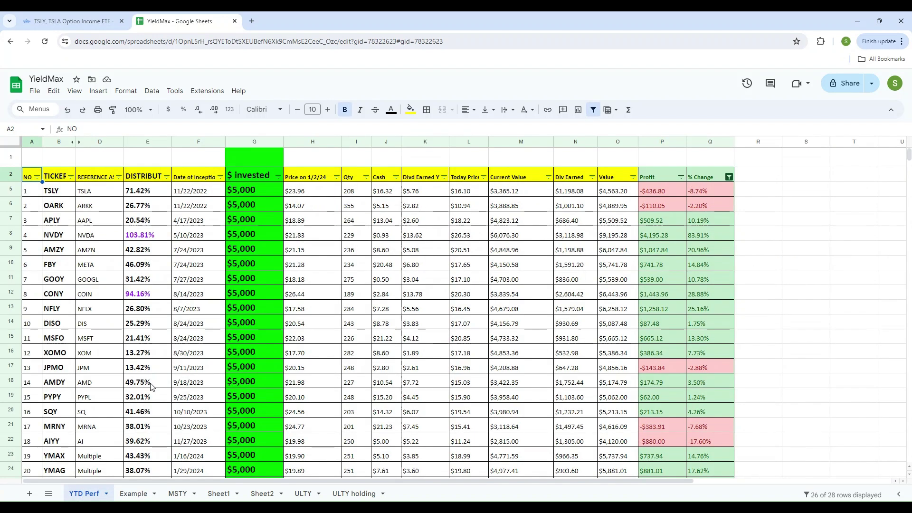
click(86, 494)
scroll(31, 209, down, 6)
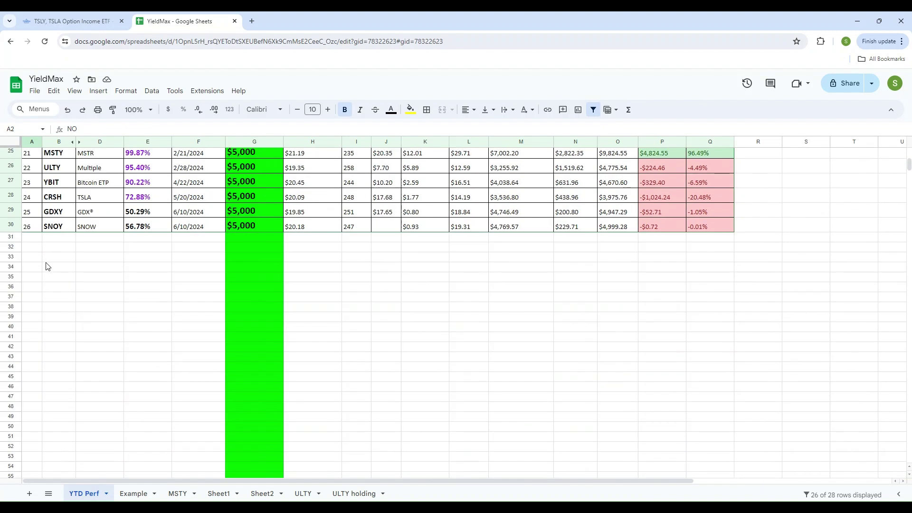
scroll(47, 266, up, 8)
scroll(48, 266, down, 5)
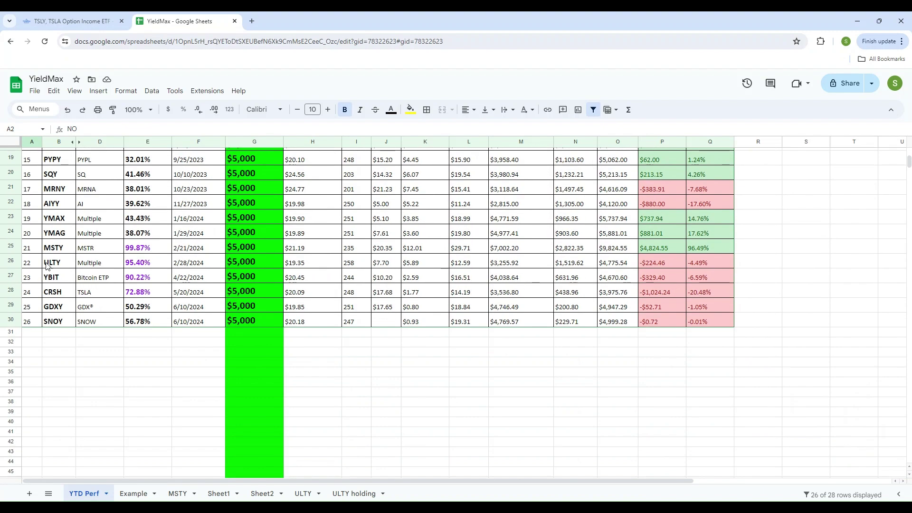
scroll(48, 266, up, 5)
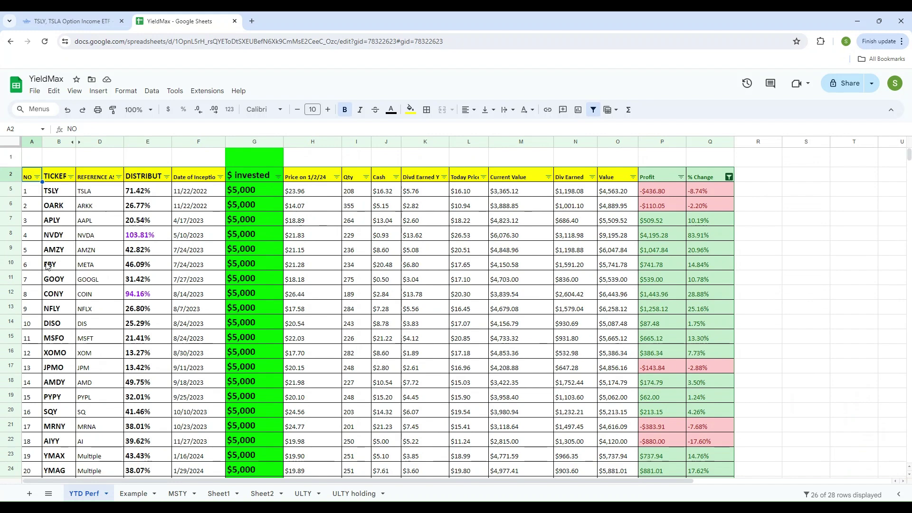
scroll(47, 267, down, 5)
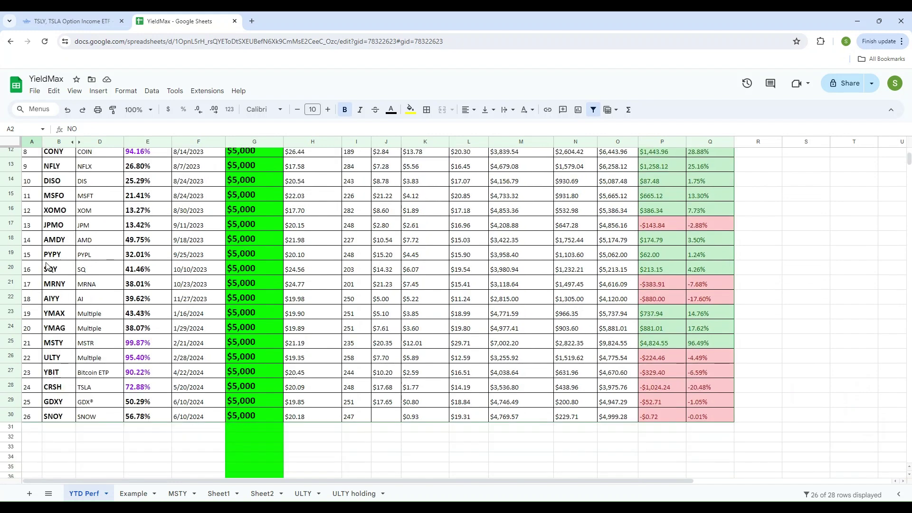
scroll(48, 266, up, 5)
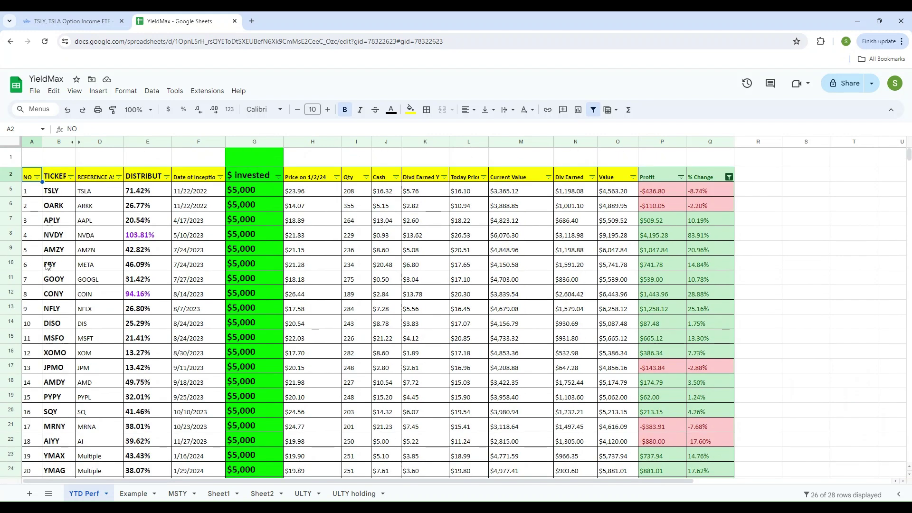
click(27, 192)
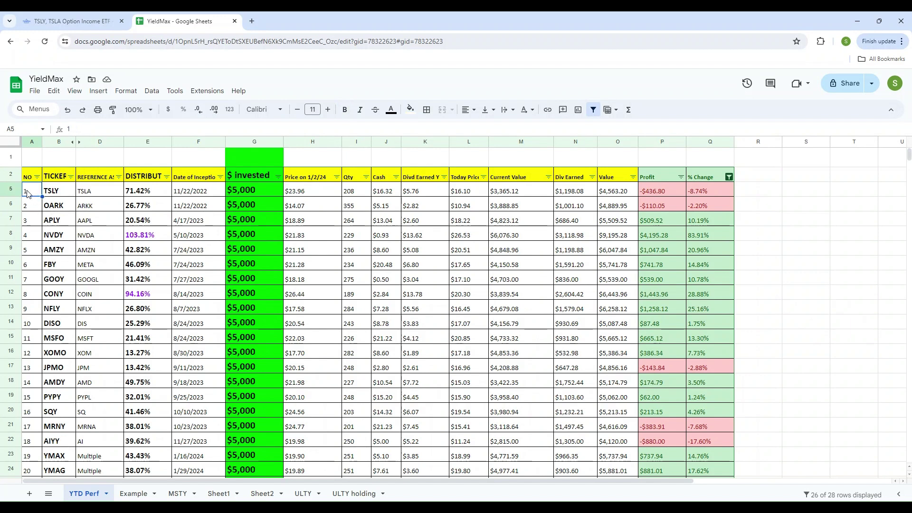
key(Down)
key(Down)
key(Down)
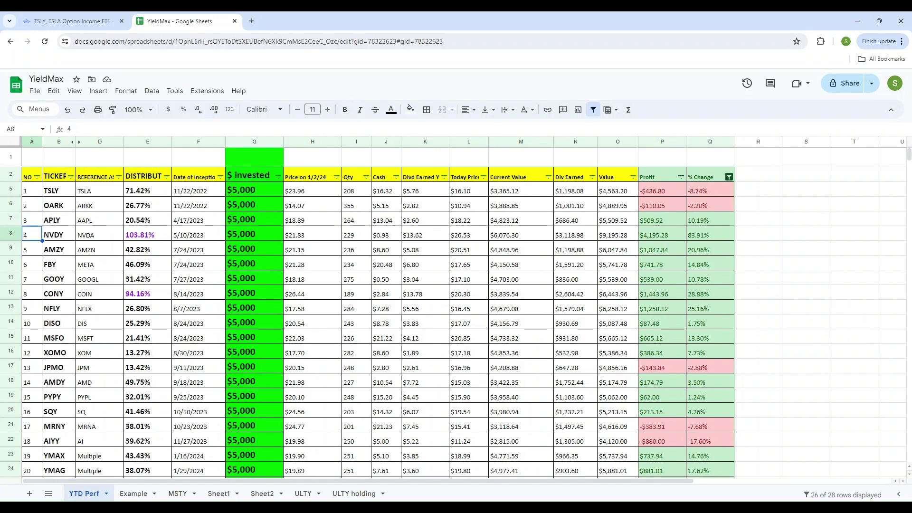
key(Right)
key(Right)
key(Right)
key(Right)
key(Right)
key(Right)
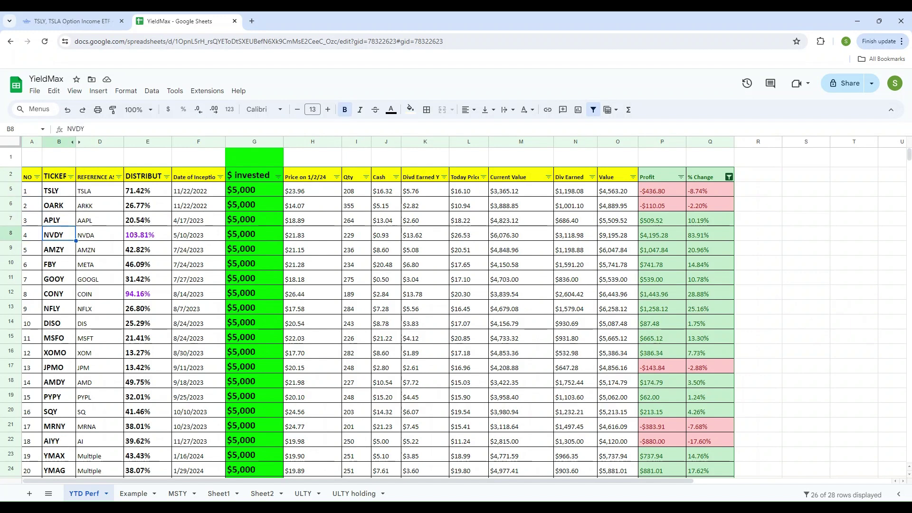
key(Left)
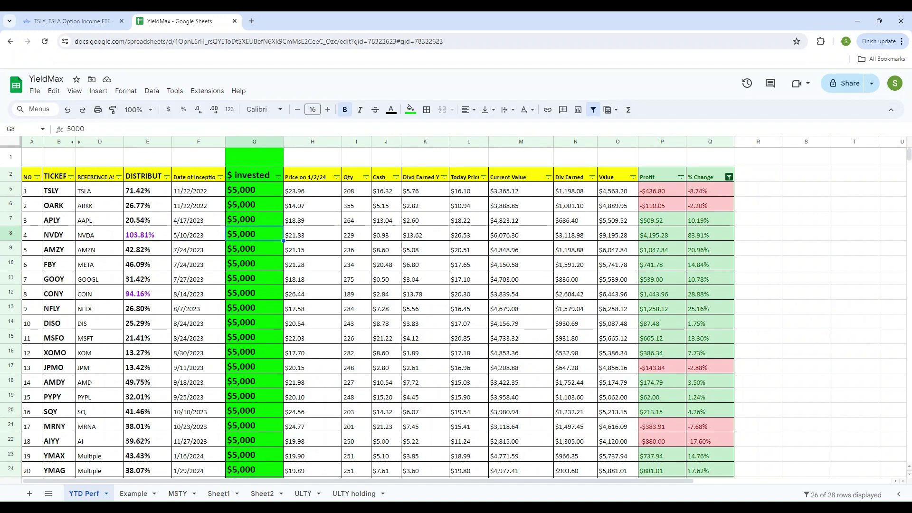
click(313, 234)
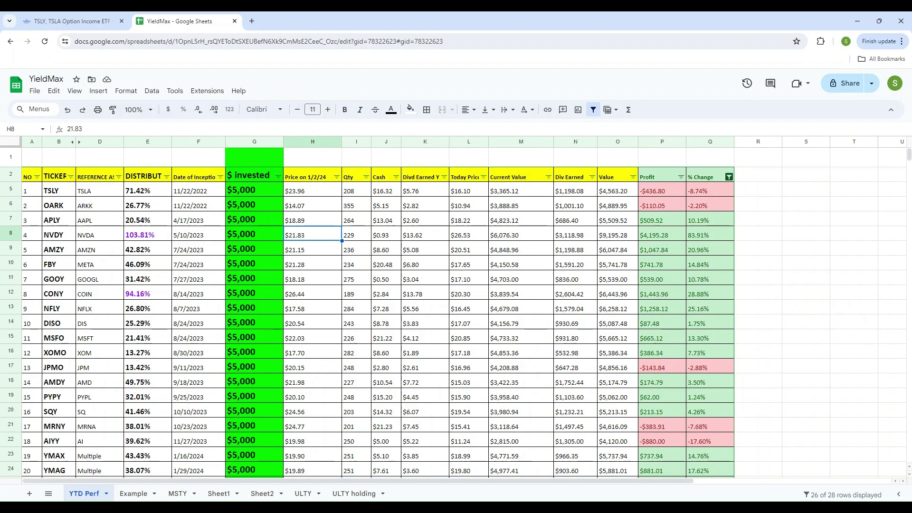
click(356, 235)
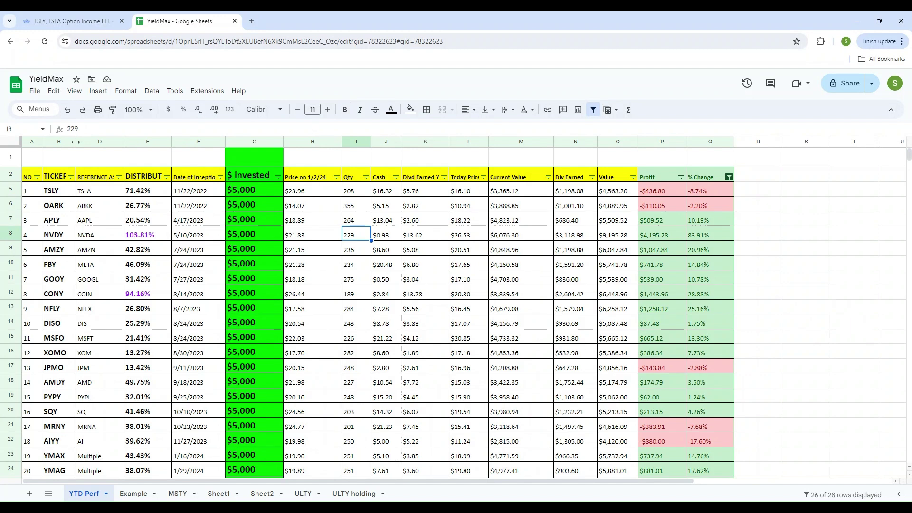
click(387, 235)
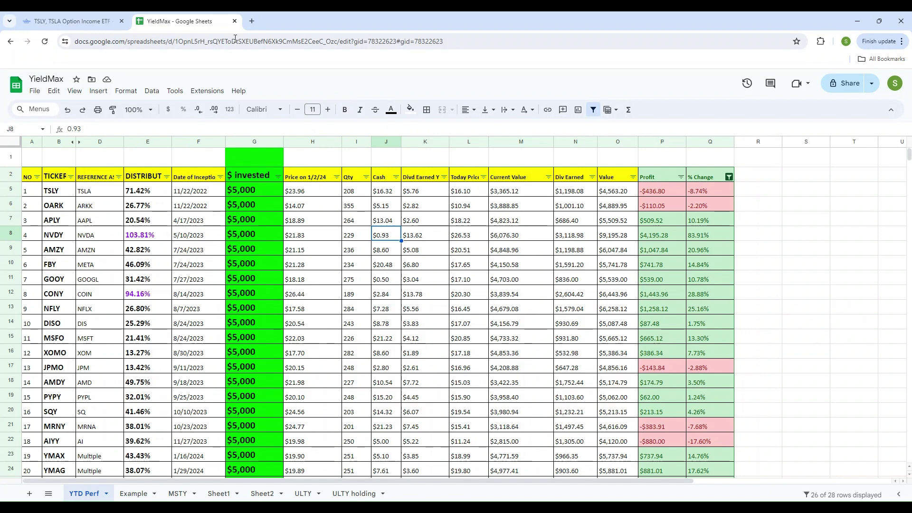
Reload the YieldMax site, open the NVDY fund page and reach its Distribution Details
click(71, 21)
scroll(170, 263, up, 20)
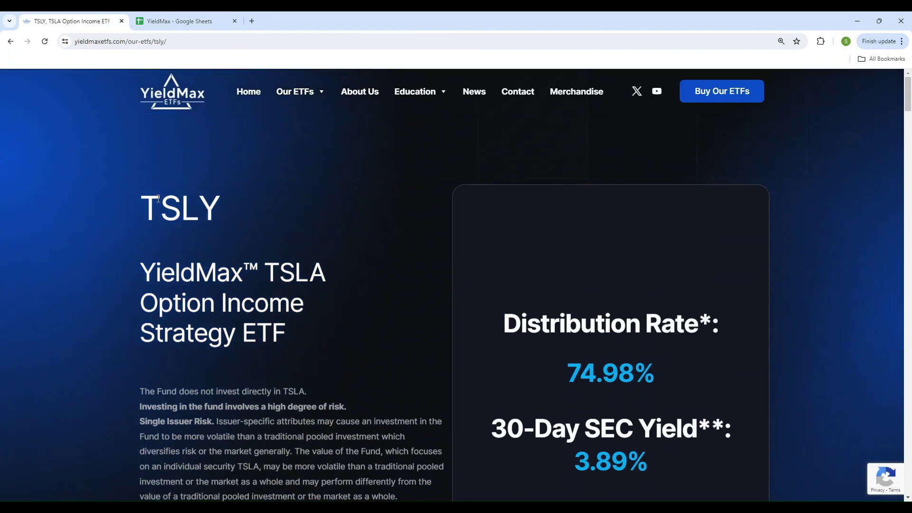
key(F5)
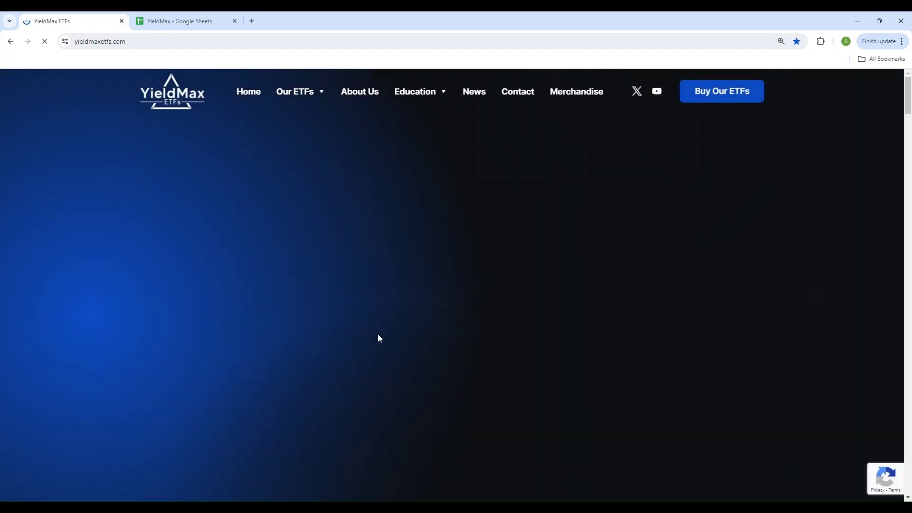
scroll(378, 338, down, 10)
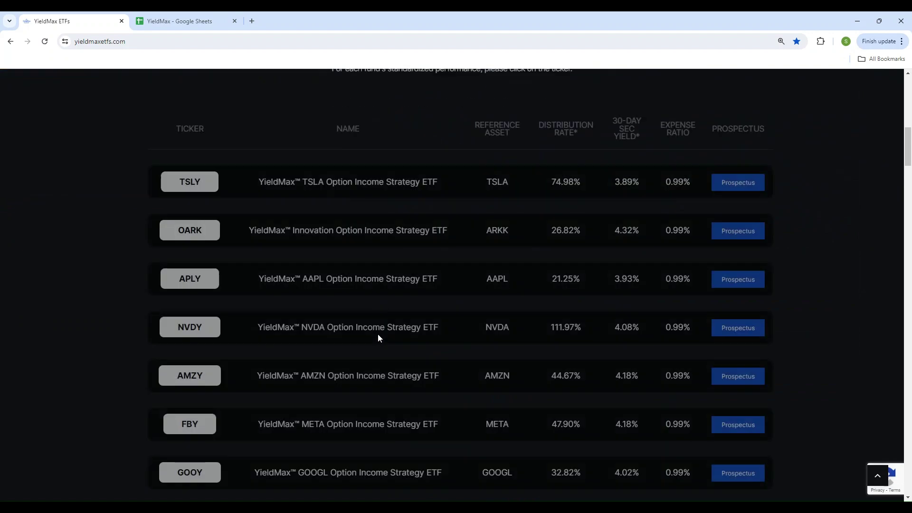
click(191, 334)
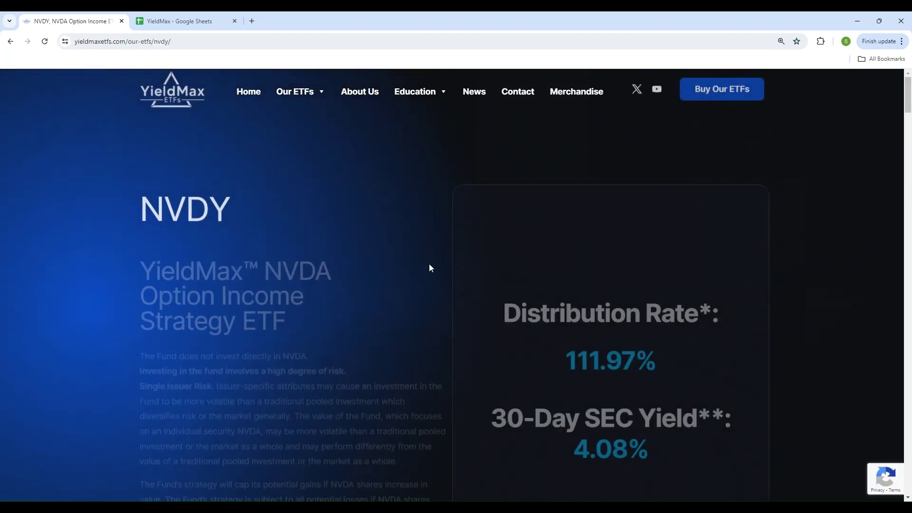
scroll(418, 263, down, 12)
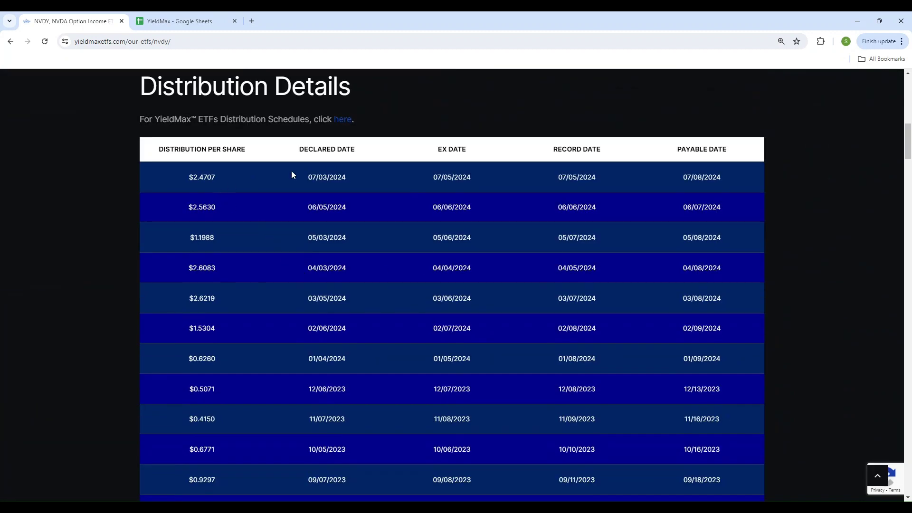
click(147, 18)
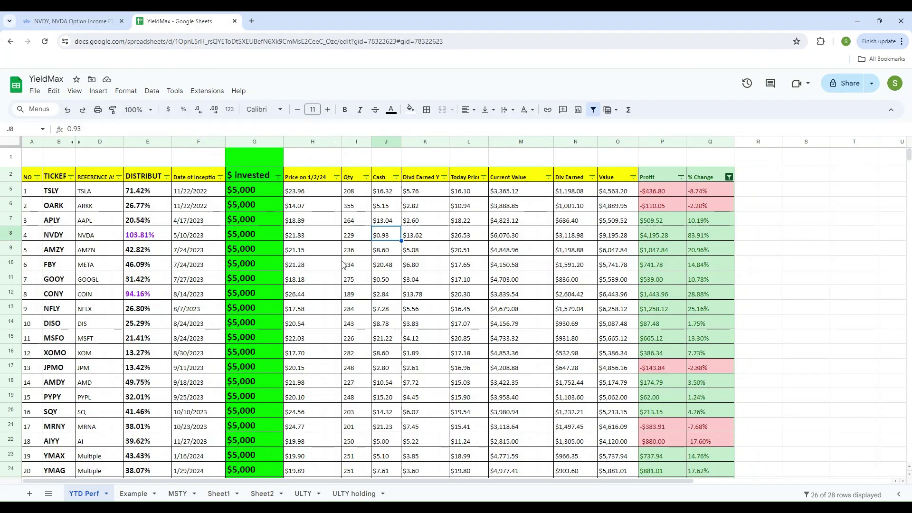
click(425, 238)
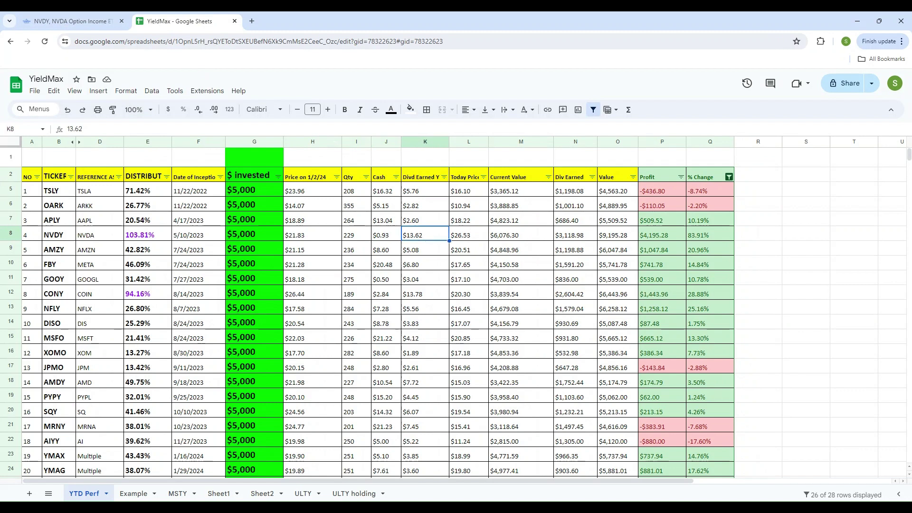
click(469, 235)
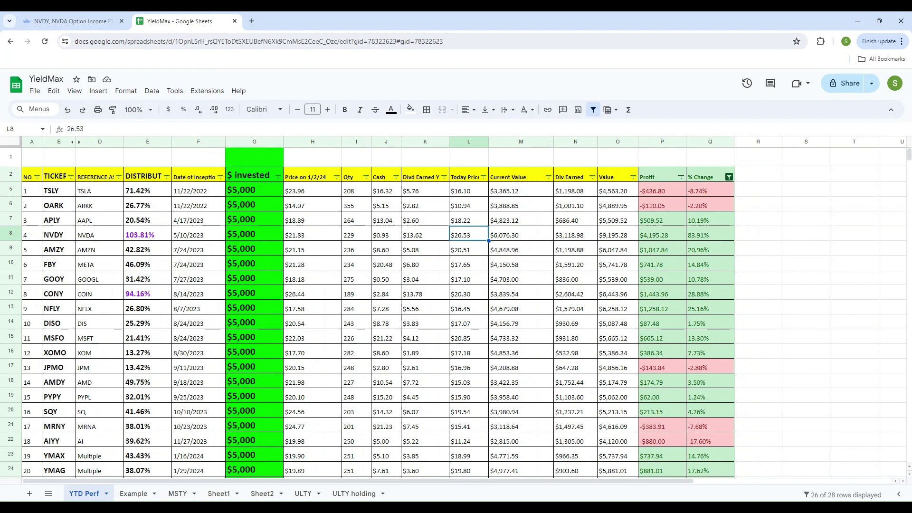
click(520, 234)
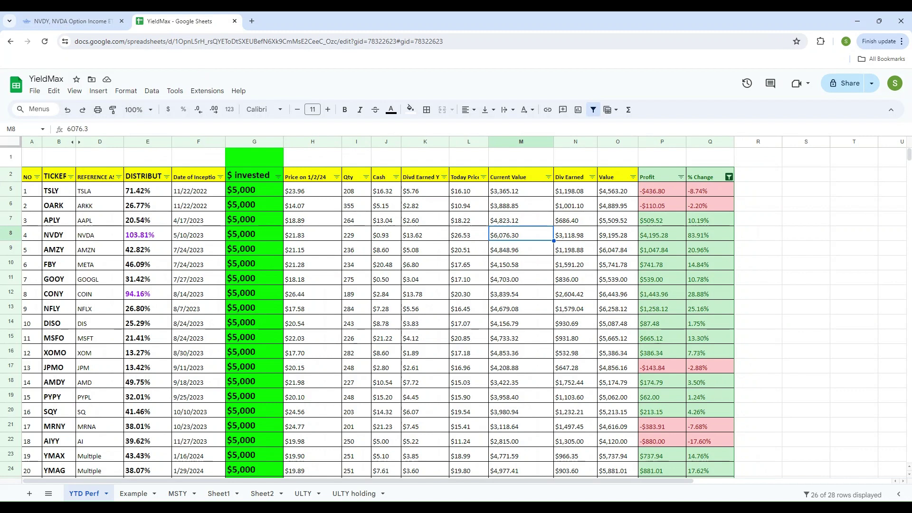
click(575, 234)
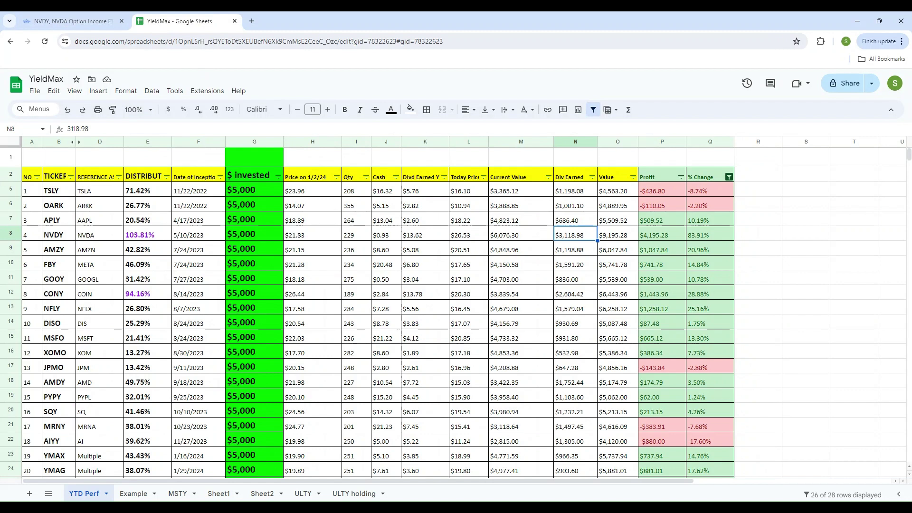
click(618, 234)
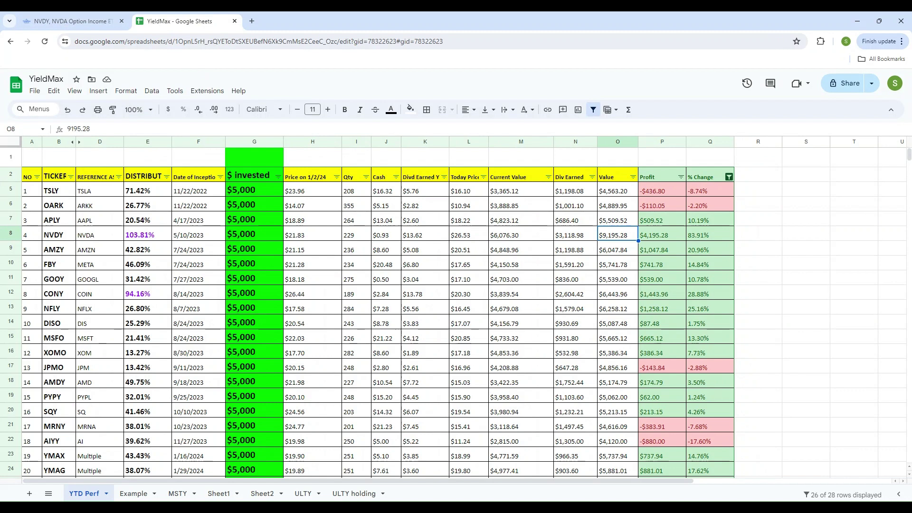
click(662, 235)
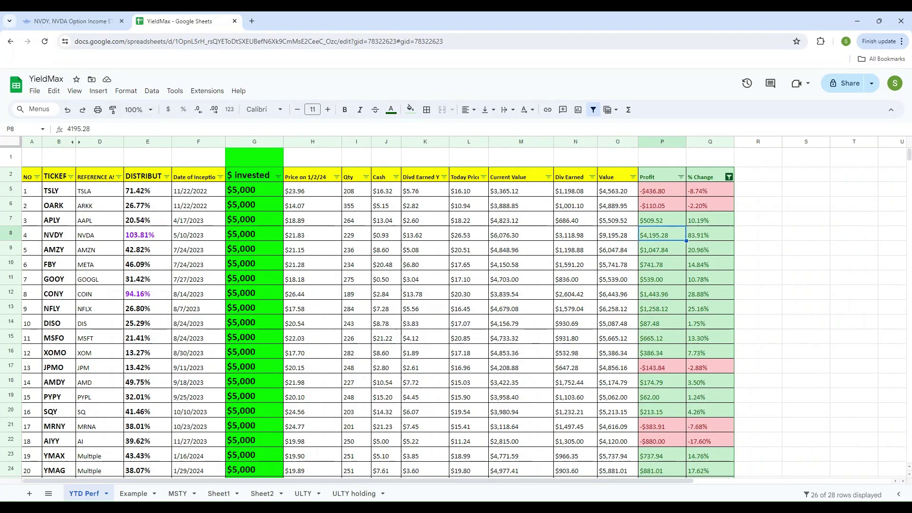
click(710, 235)
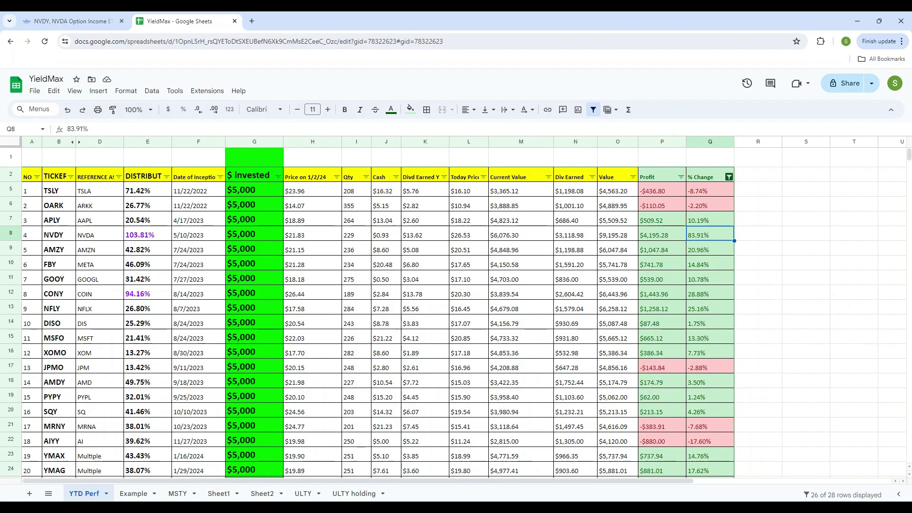
key(Left)
key(Left)
key(Left)
key(Left)
key(Left)
key(Left)
key(Left)
key(Left)
key(Left)
key(Left)
key(Left)
key(Left)
key(Left)
key(Left)
key(Left)
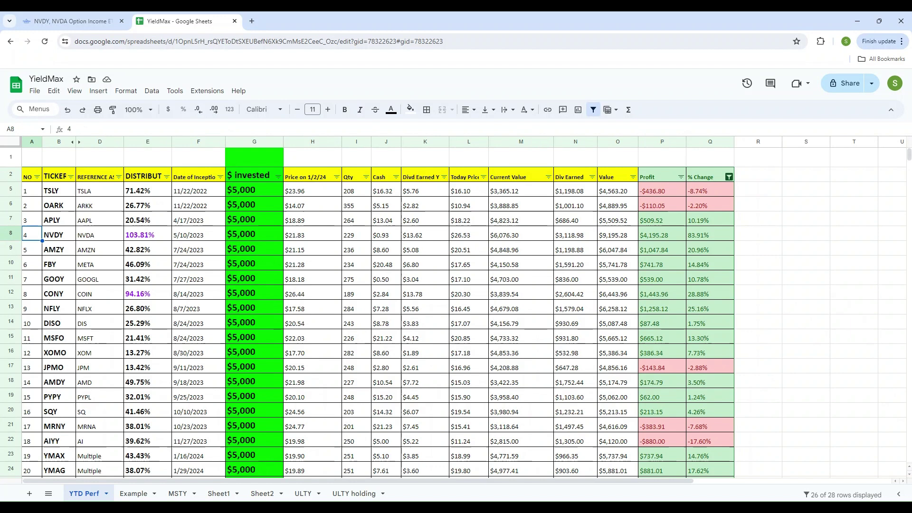
key(Down)
key(Down)
key(Down)
key(Down)
key(Down)
key(Down)
key(Down)
key(Down)
key(Down)
key(Down)
key(Down)
key(Down)
key(Down)
key(Down)
key(Down)
key(Down)
key(Down)
key(Down)
key(Down)
key(Down)
key(Down)
key(Down)
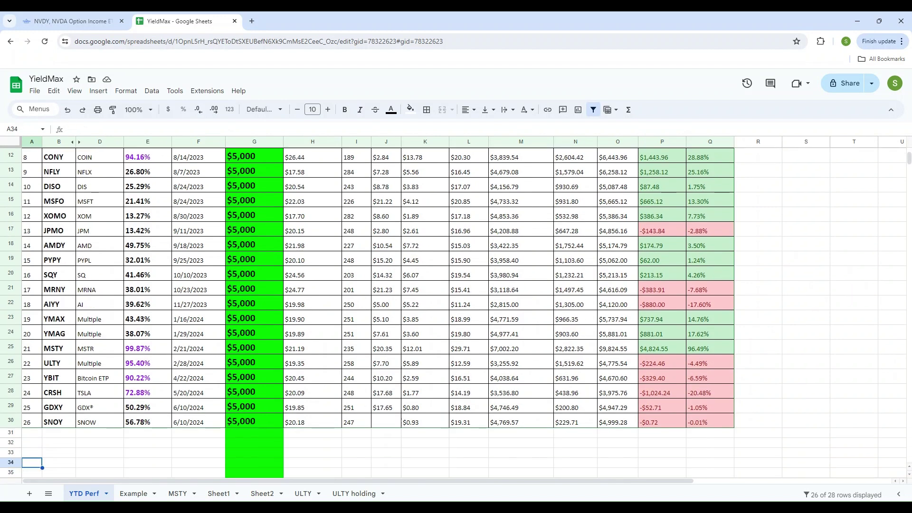
key(Up)
key(Up)
key(Up)
key(Up)
key(Up)
key(Up)
key(Up)
key(Up)
key(Up)
key(Right)
key(Right)
key(Right)
key(Right)
key(Right)
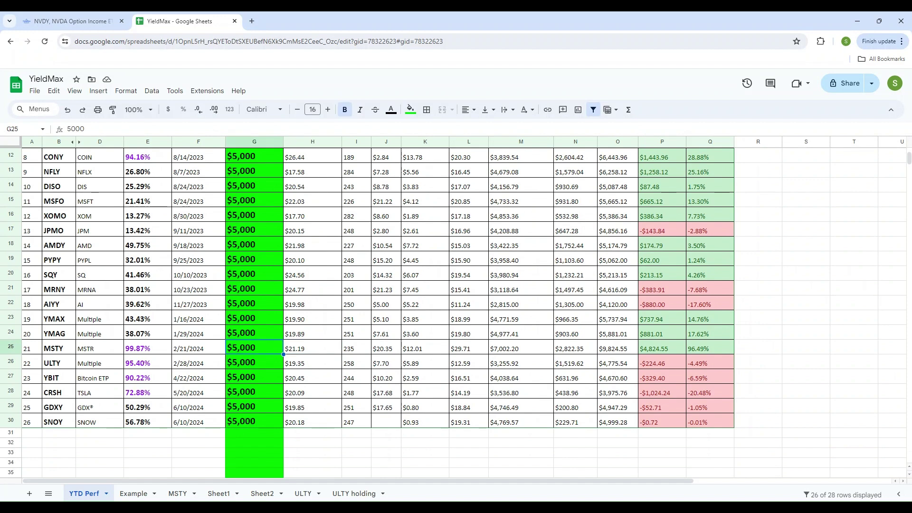
key(Right)
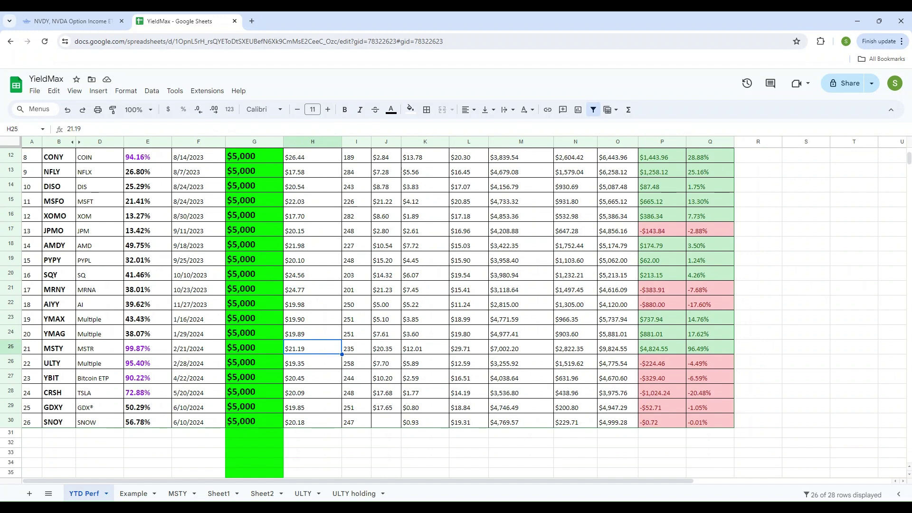
key(Right)
key(Right)
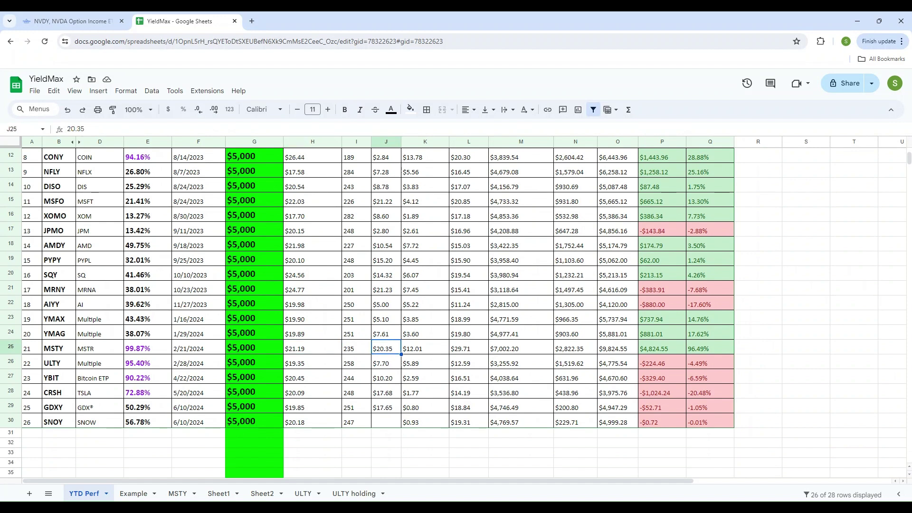
key(Right)
key(Right)
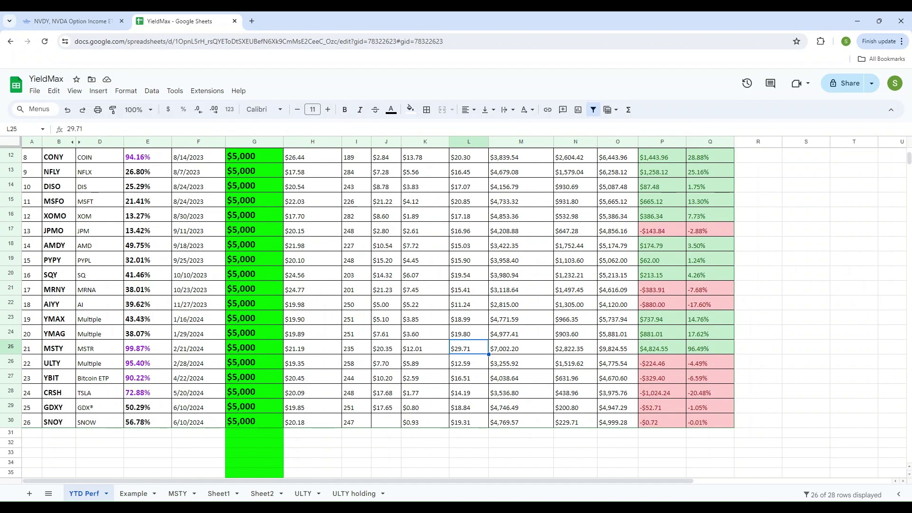
key(Left)
key(Right)
key(Right)
key(Right)
key(Right)
key(Right)
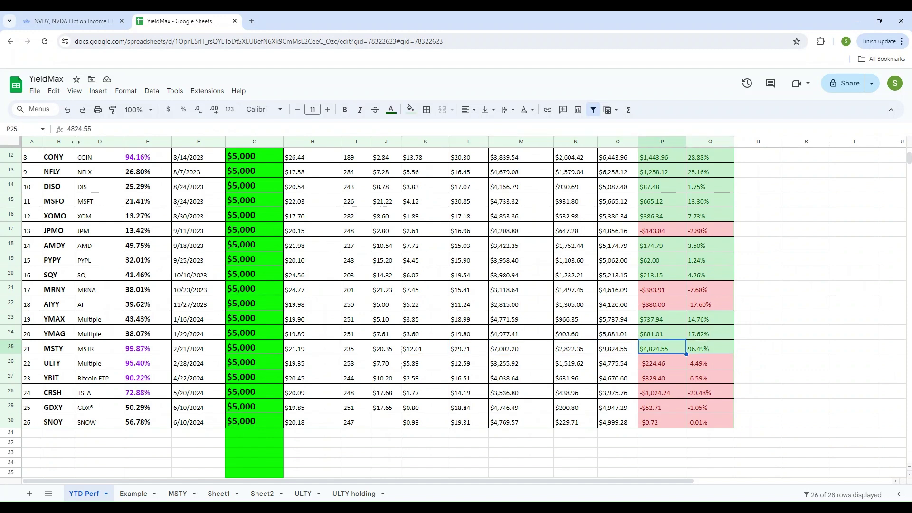
key(Up)
key(Up)
key(Up)
key(Up)
key(Up)
key(Up)
key(Up)
key(Up)
key(Up)
key(Up)
key(Up)
key(Up)
key(Up)
key(Up)
key(Up)
key(Up)
key(Up)
key(Up)
key(Up)
key(Up)
key(Up)
key(Up)
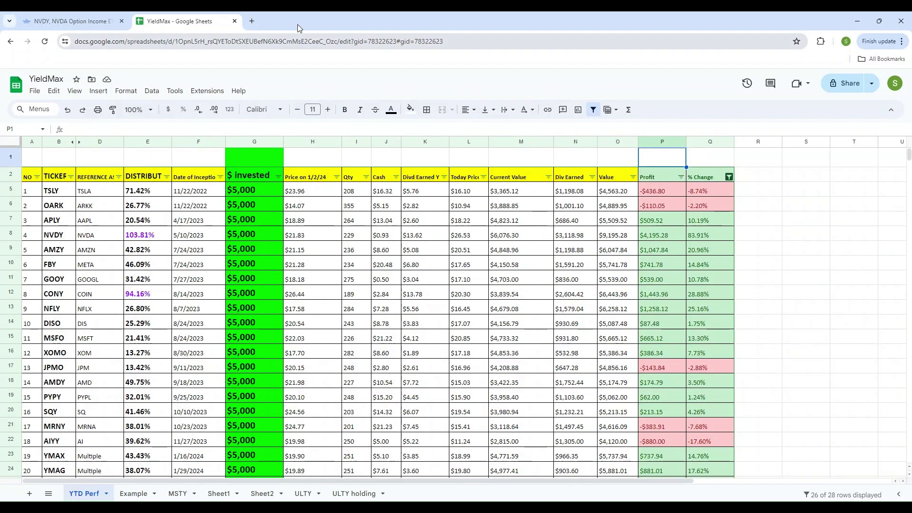
click(729, 177)
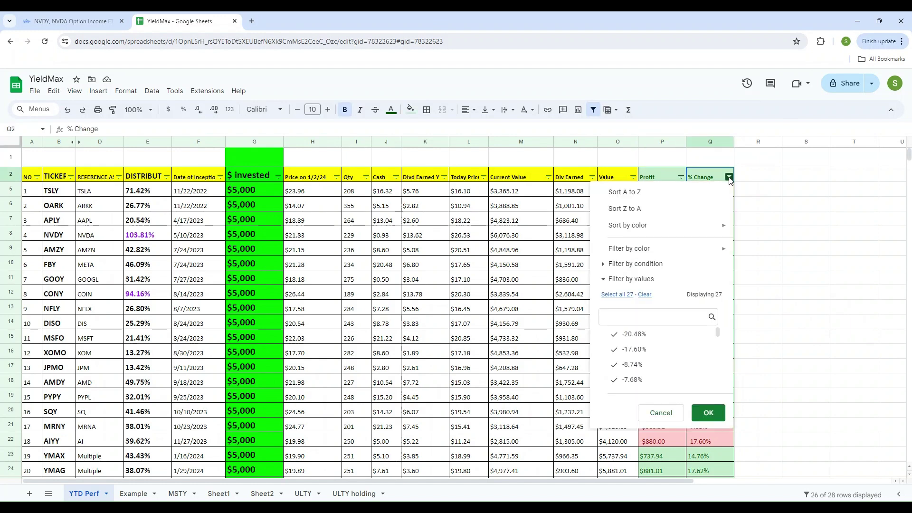
click(632, 211)
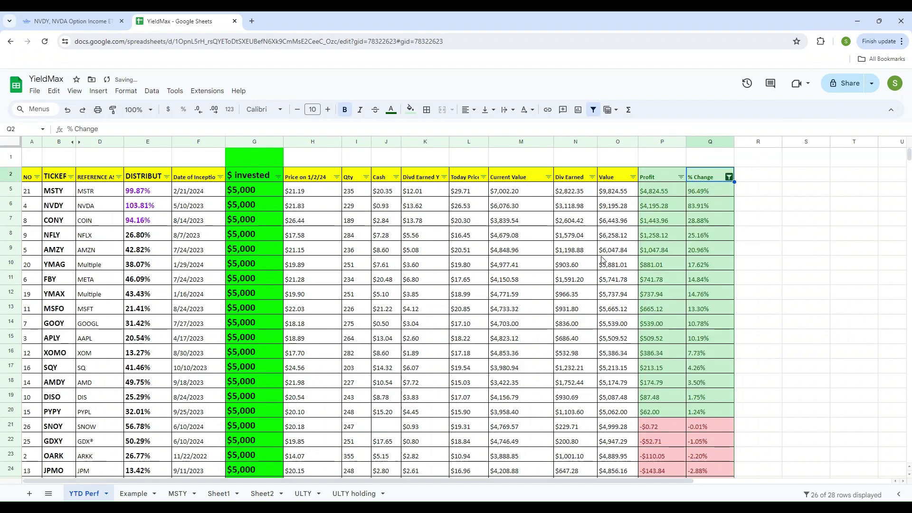
click(56, 193)
key(Left)
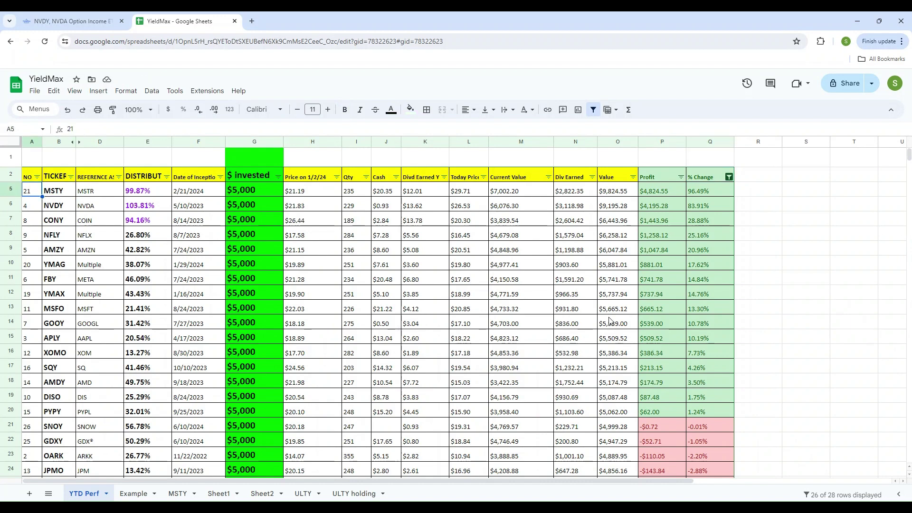
key(Right)
key(Right)
key(Right)
key(Right)
key(Right)
key(Right)
key(Right)
key(Right)
key(Right)
key(Right)
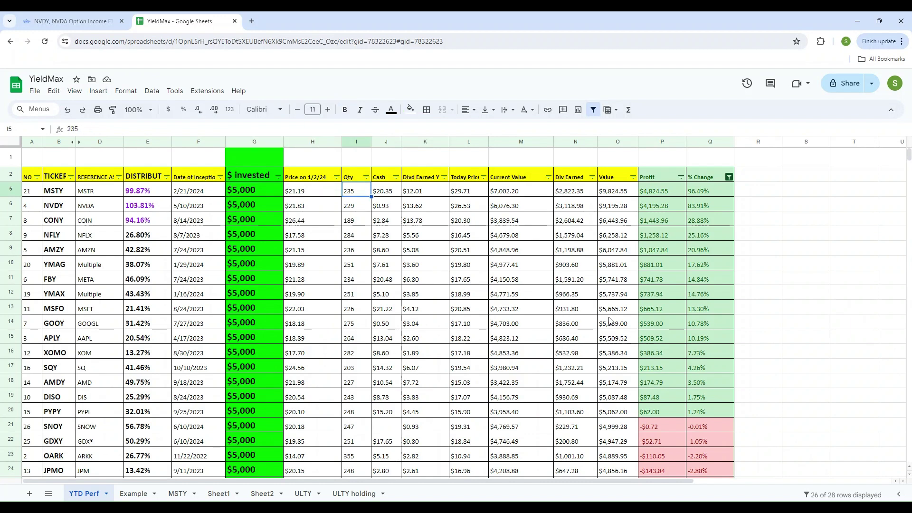
key(Right)
key(Right)
key(Right)
key(Right)
key(Right)
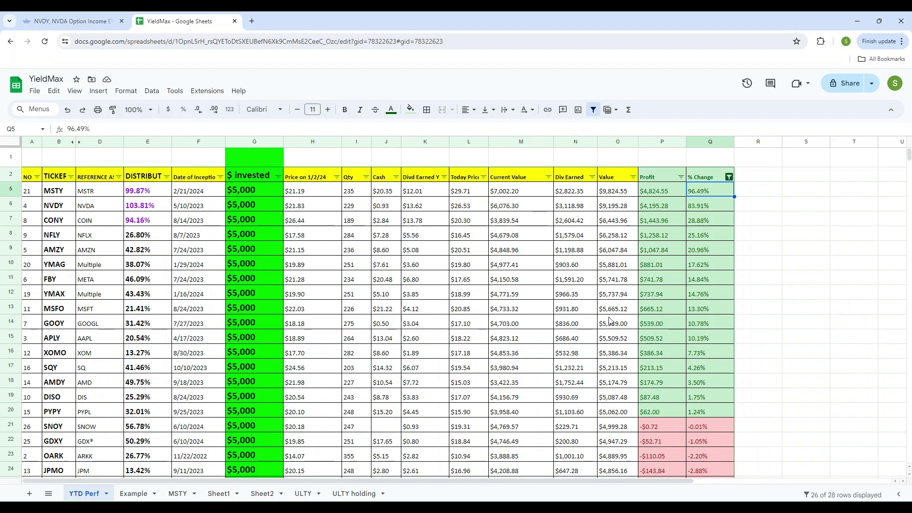
key(Left)
key(Left)
key(Left)
key(Left)
key(Left)
key(Left)
key(Left)
key(Left)
key(Left)
key(Left)
key(Left)
key(Left)
key(Left)
key(Left)
key(Left)
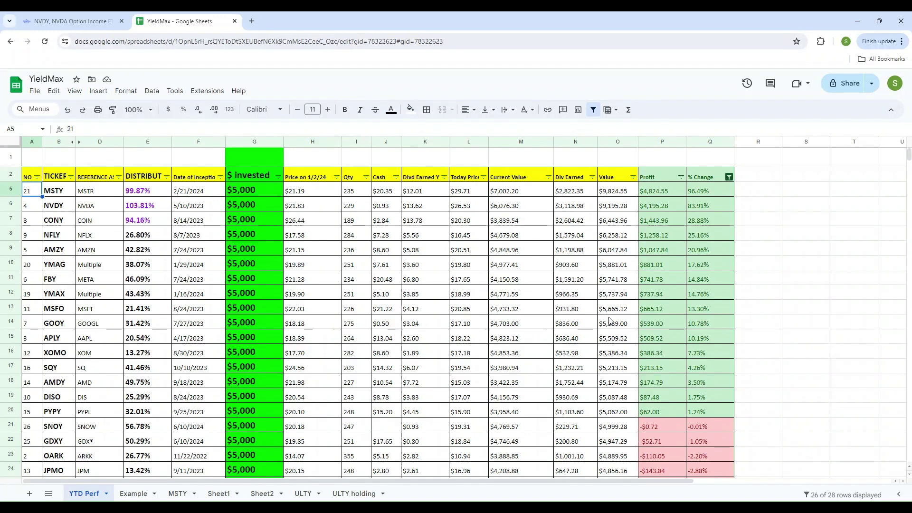
key(Down)
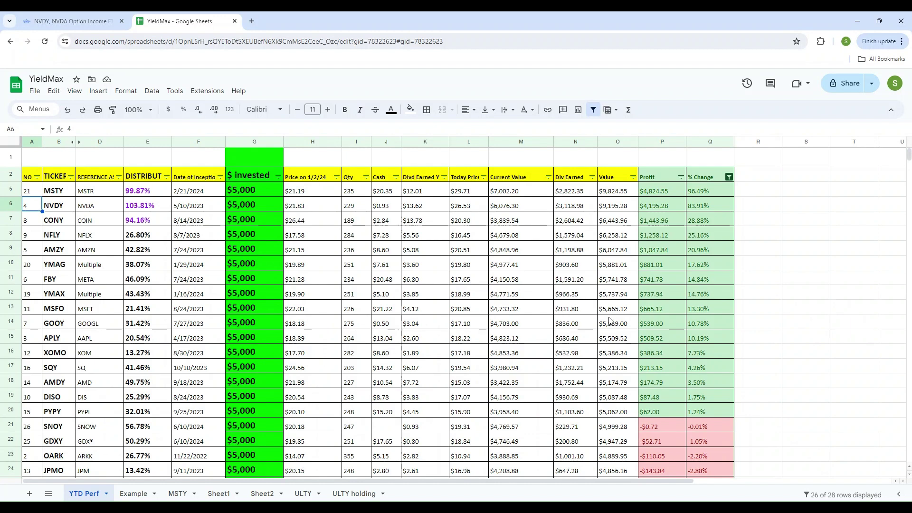
key(Right)
key(Right)
key(Right)
key(Right)
key(Right)
key(Right)
key(Right)
key(Right)
key(Right)
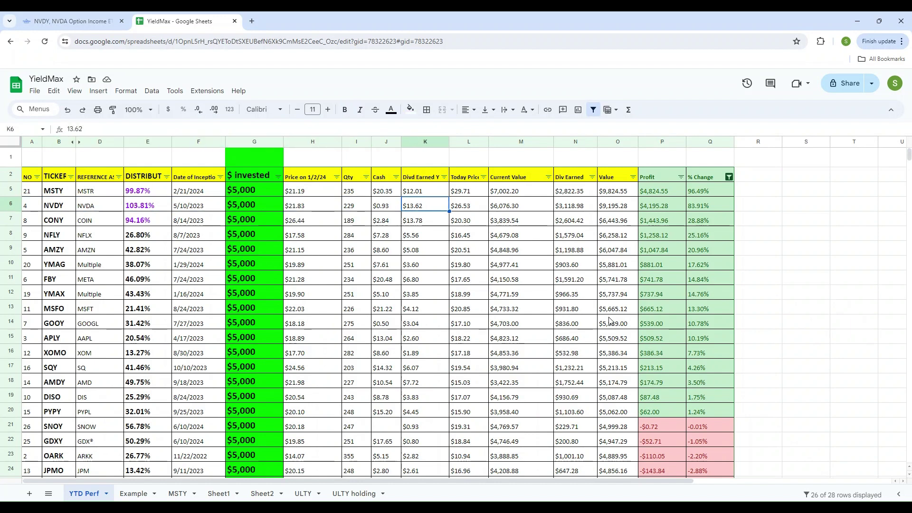
key(Right)
key(Right)
key(Right)
key(Right)
key(Right)
key(Right)
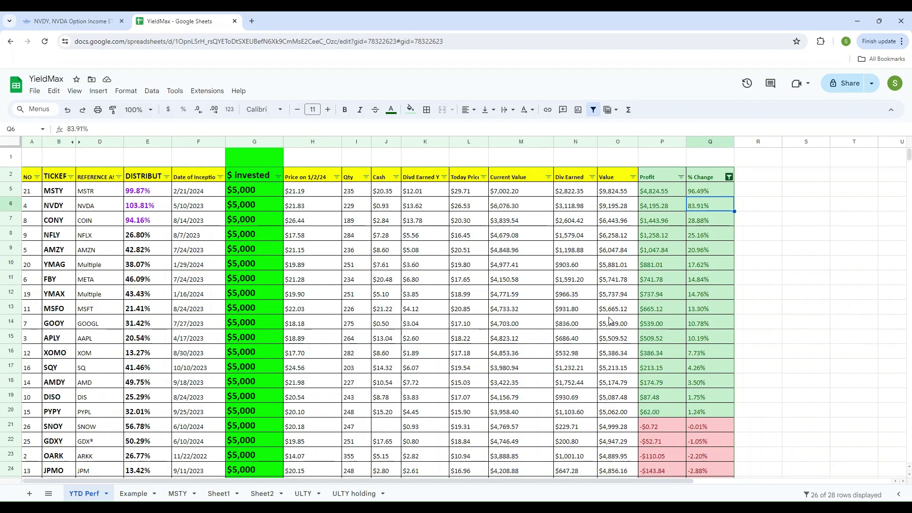
key(Left)
key(Left)
key(Left)
key(Left)
key(Left)
key(Left)
key(Left)
key(Left)
key(Left)
key(Left)
key(Left)
key(Left)
key(Left)
key(Left)
key(Left)
key(Down)
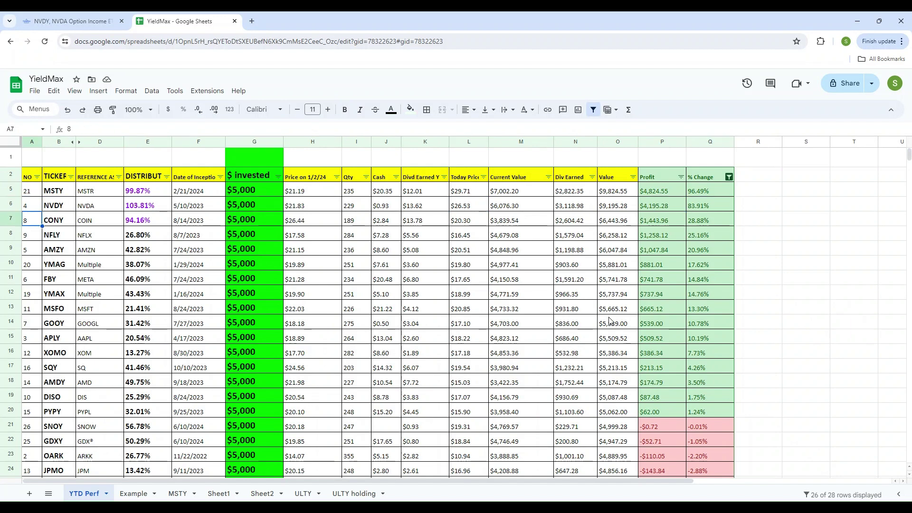
key(Right)
key(Right)
key(Right)
key(Right)
key(Right)
key(Right)
key(Right)
key(Right)
key(Right)
key(Right)
key(Right)
key(Right)
key(Right)
key(Right)
key(Right)
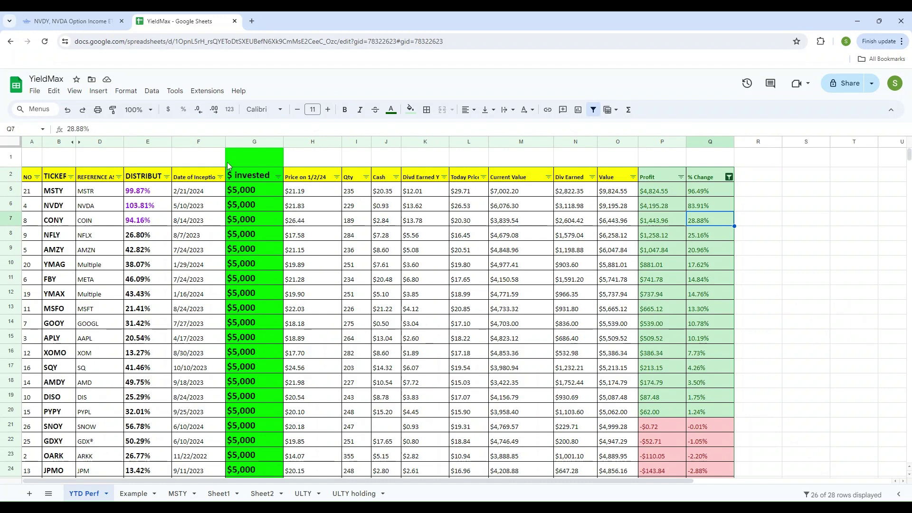
Select A5:Q9, the rows of the top five funds MSTY through AMZY
click(27, 190)
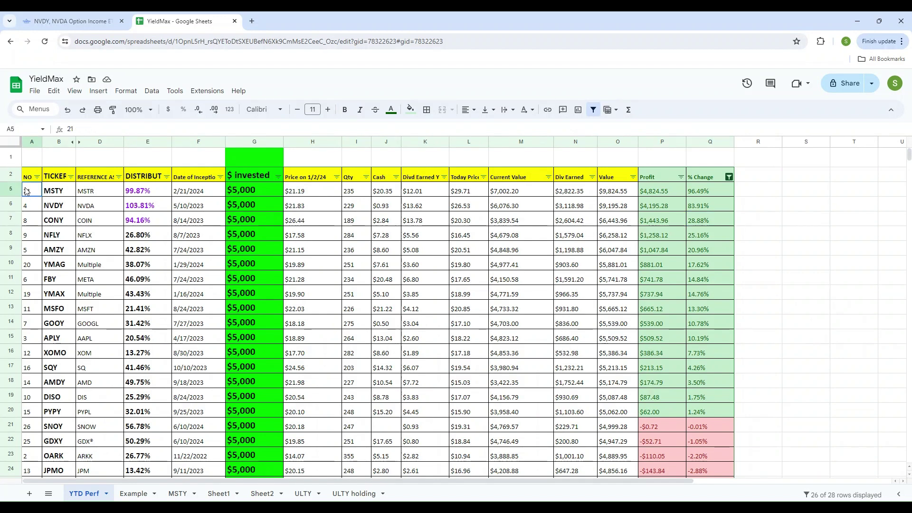
drag(27, 190, 712, 251)
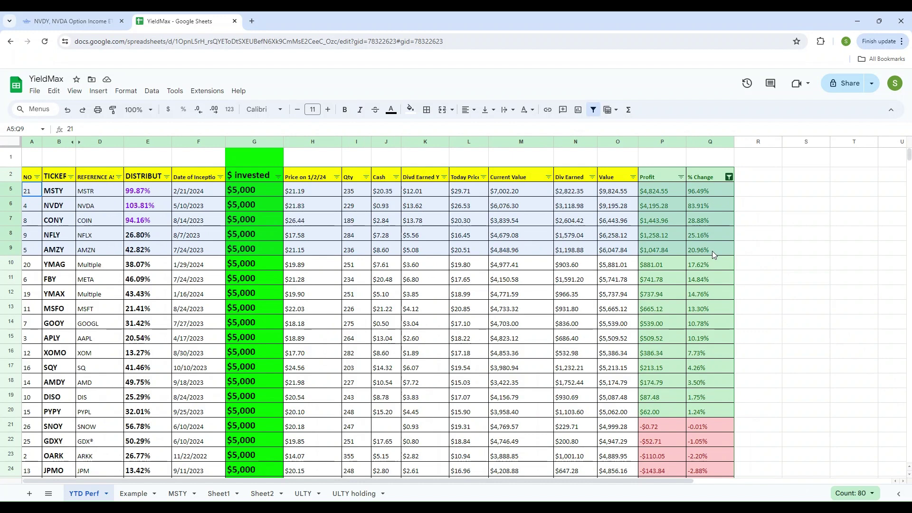
drag(712, 251, 711, 250)
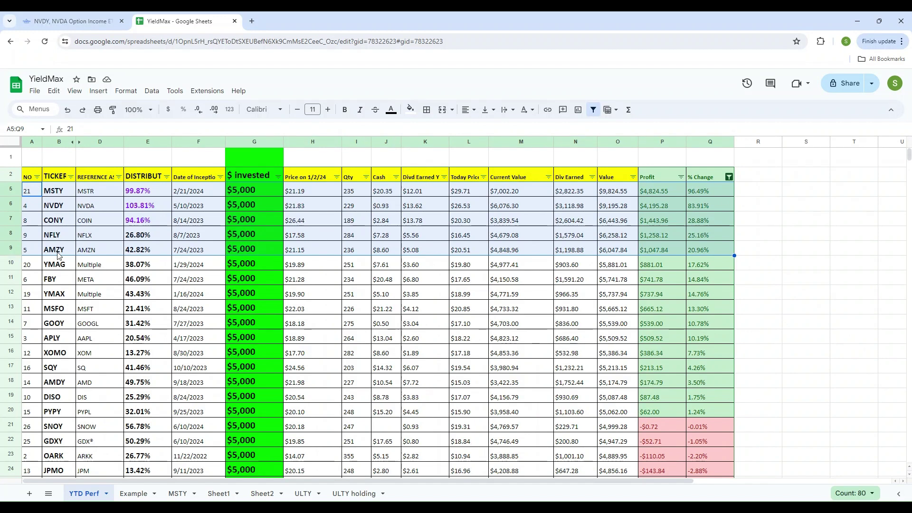
Sort the table by % Change from A to Z, lowest performer first
click(729, 178)
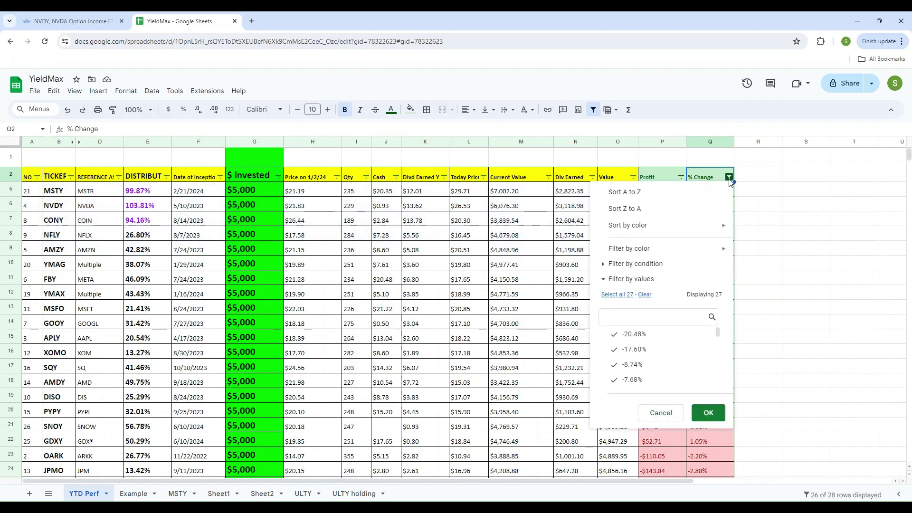
click(627, 193)
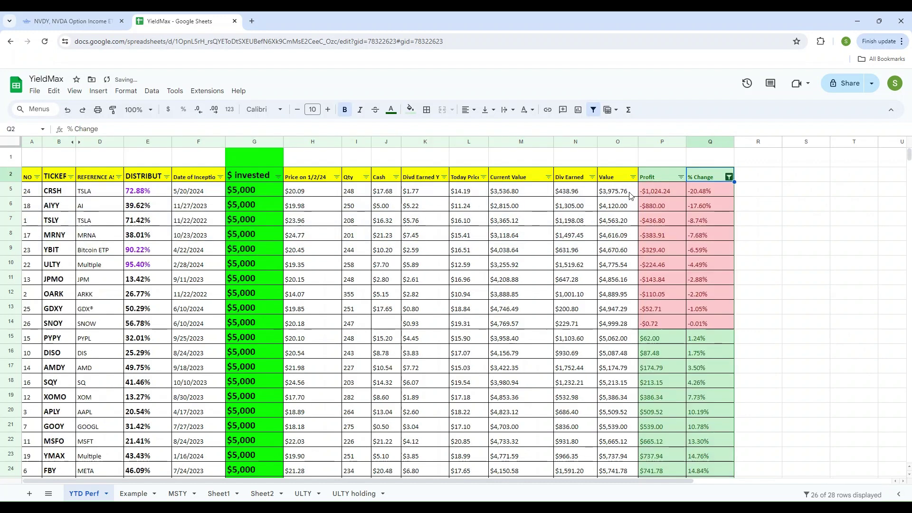
click(74, 235)
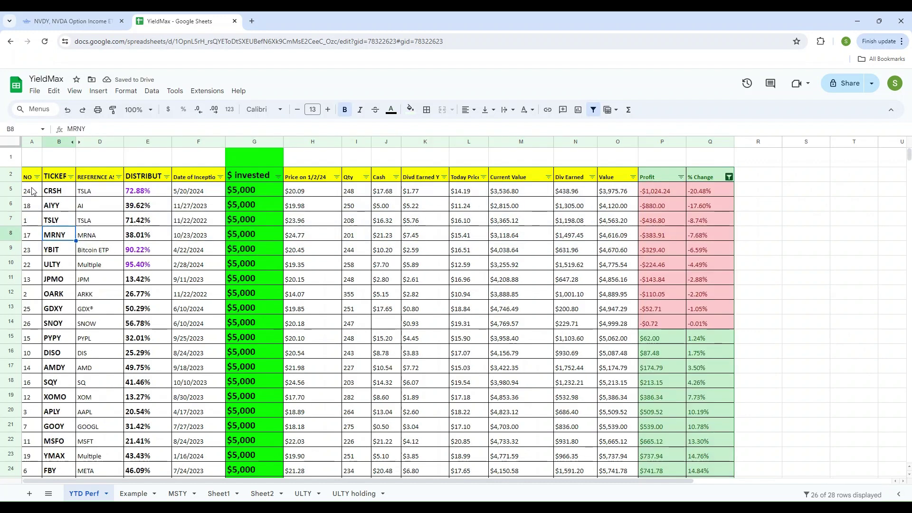
Highlight A5:Q9, the five worst funds starting with CRSH at -20.48%
drag(32, 190, 711, 252)
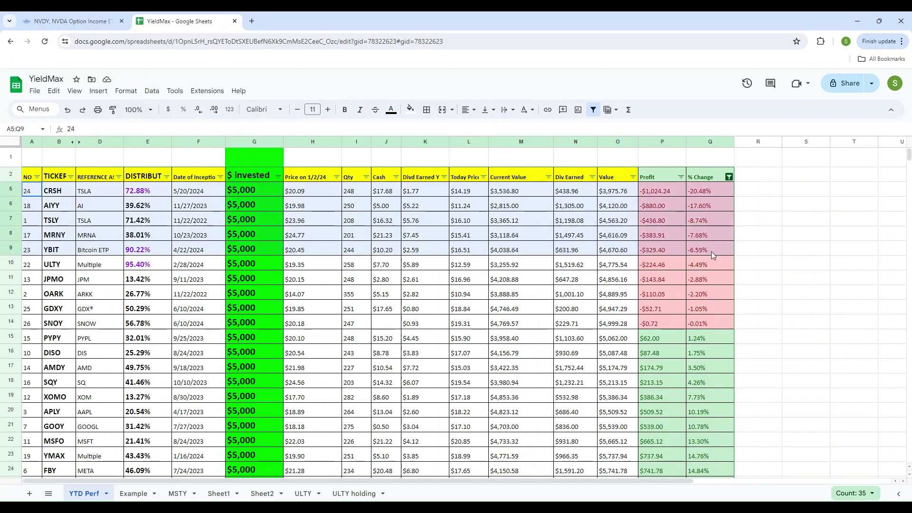
click(59, 195)
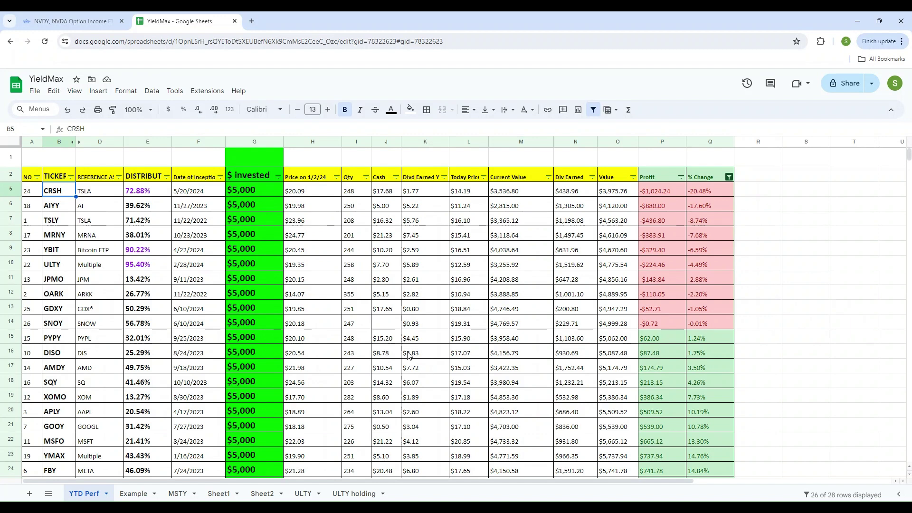
click(29, 192)
drag(29, 192, 702, 249)
scroll(654, 352, down, 5)
scroll(674, 345, up, 5)
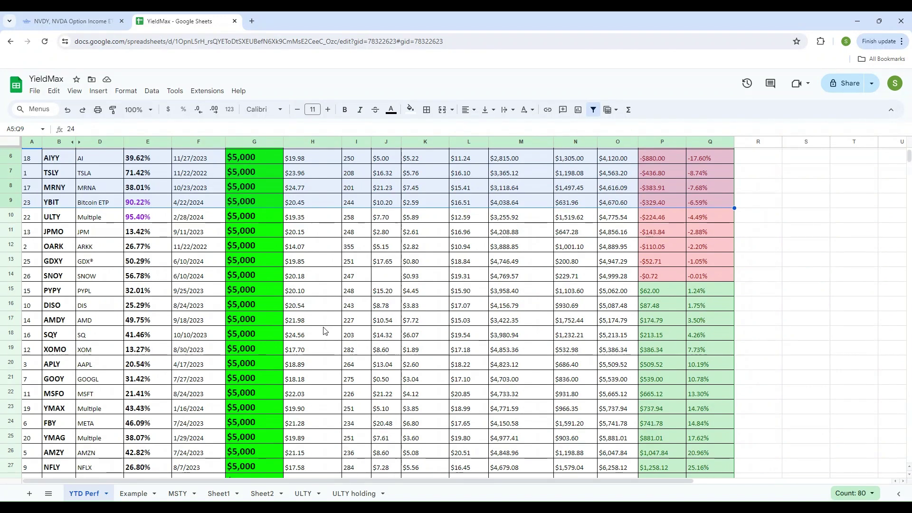
scroll(323, 329, up, 2)
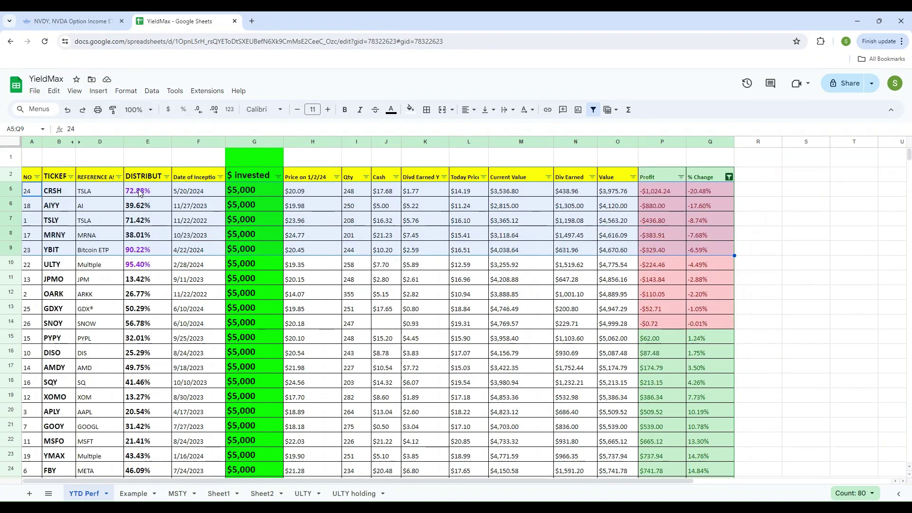
Sort the table by distribution rate Z to A and highlight the top rows
click(167, 178)
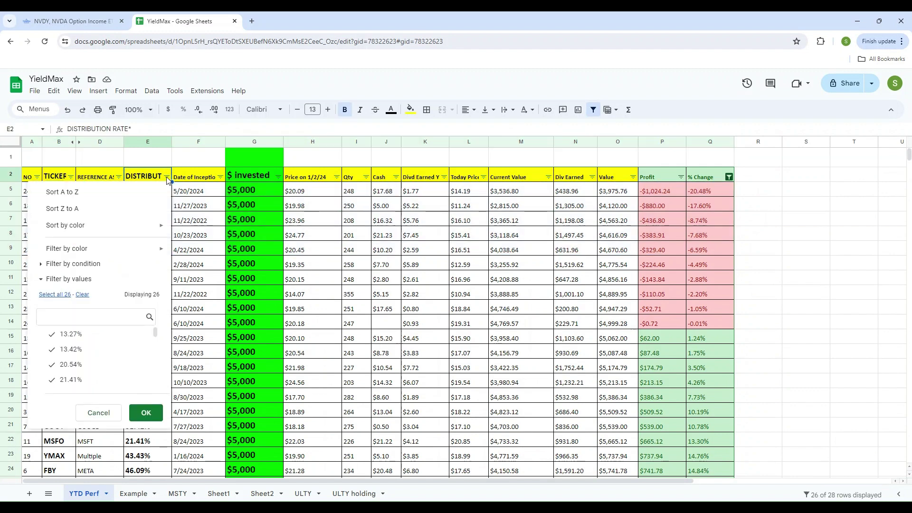
click(71, 208)
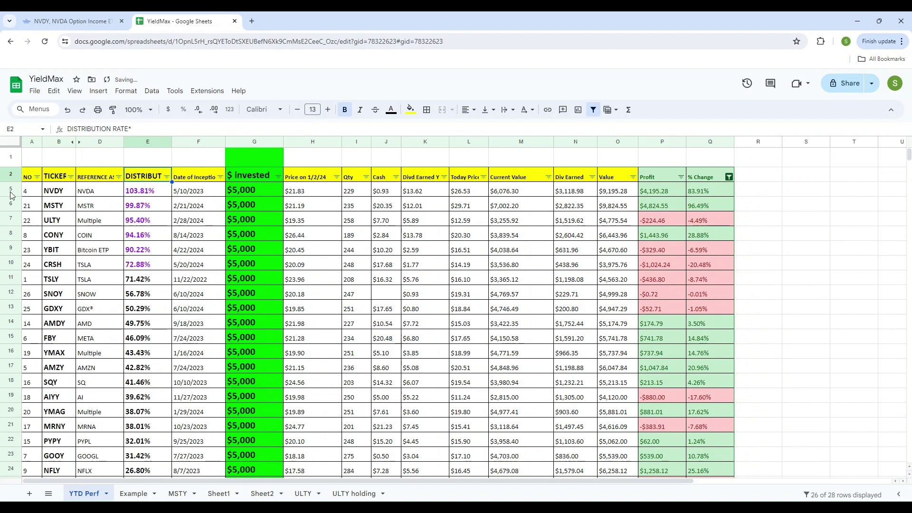
drag(33, 191, 283, 264)
Extend the highlight to % Change and select the ULTY, YBIT and CRSH rows
drag(594, 263, 711, 265)
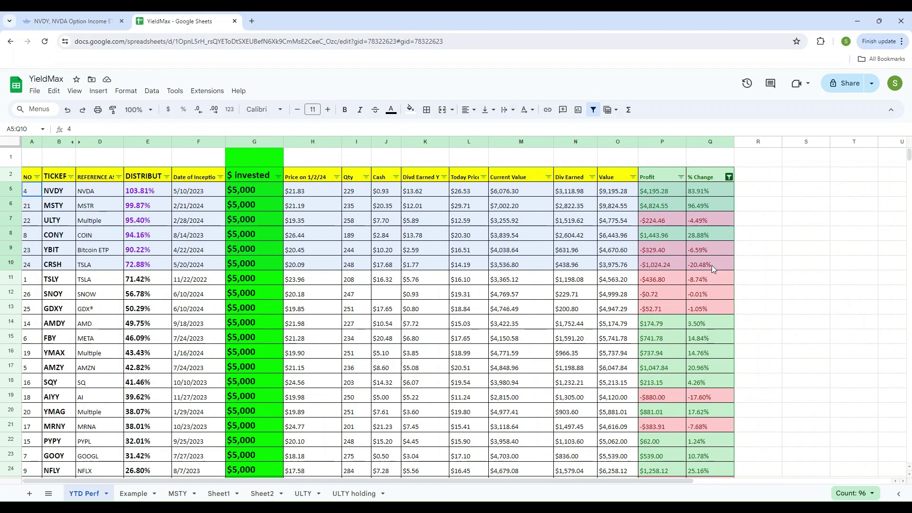
click(10, 219)
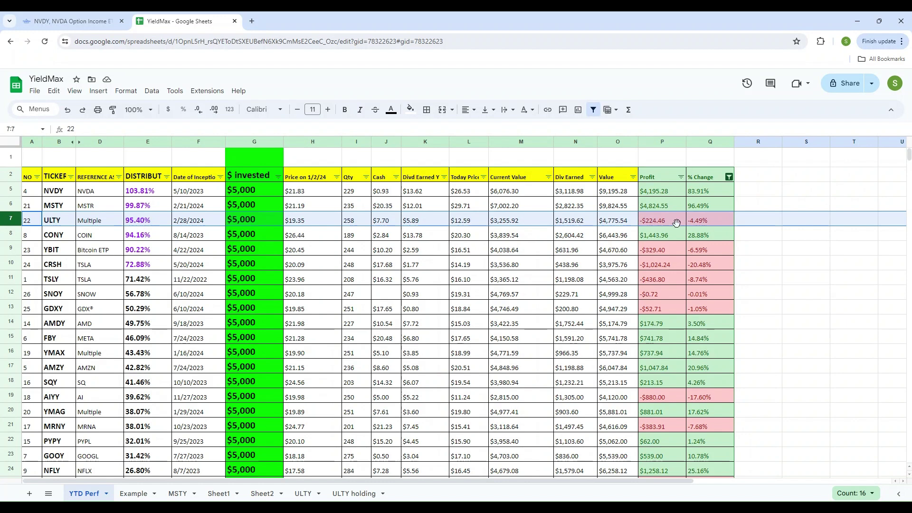
click(12, 249)
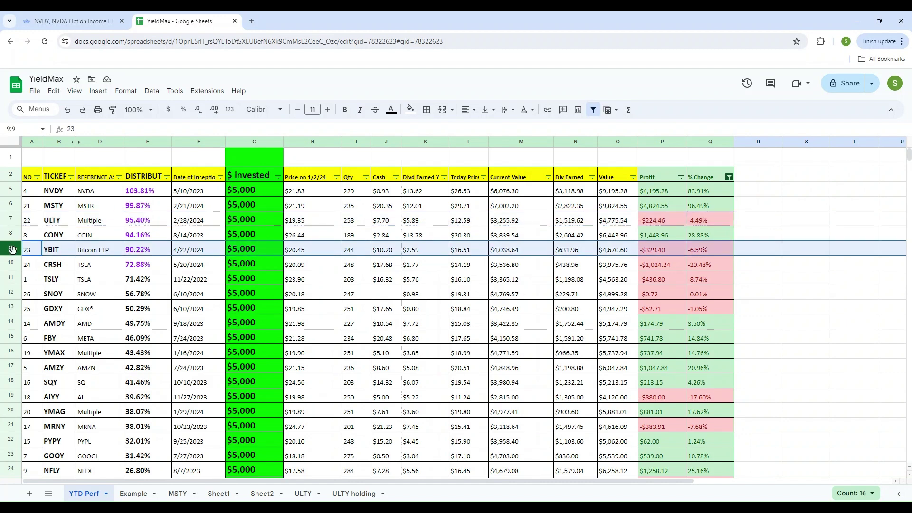
click(10, 264)
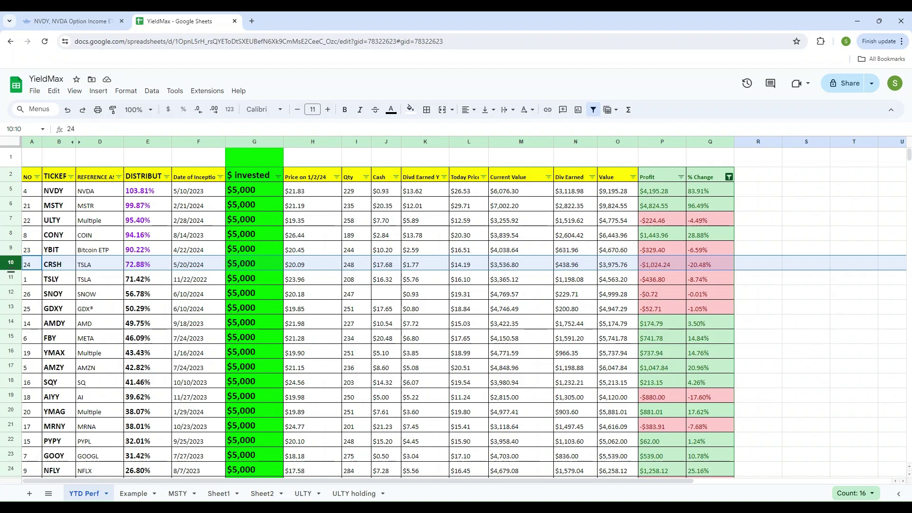
Sort by % Change Z to A and highlight A5:Q9, the top five funds
click(729, 177)
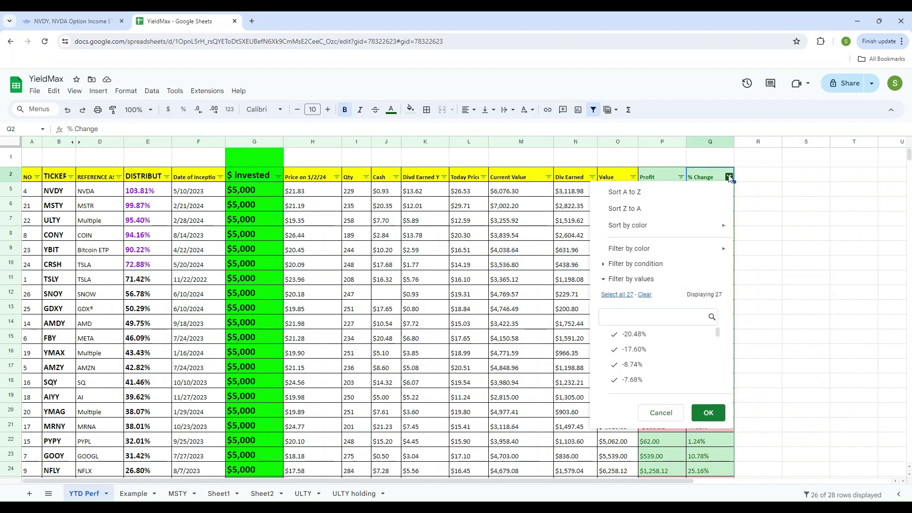
click(616, 209)
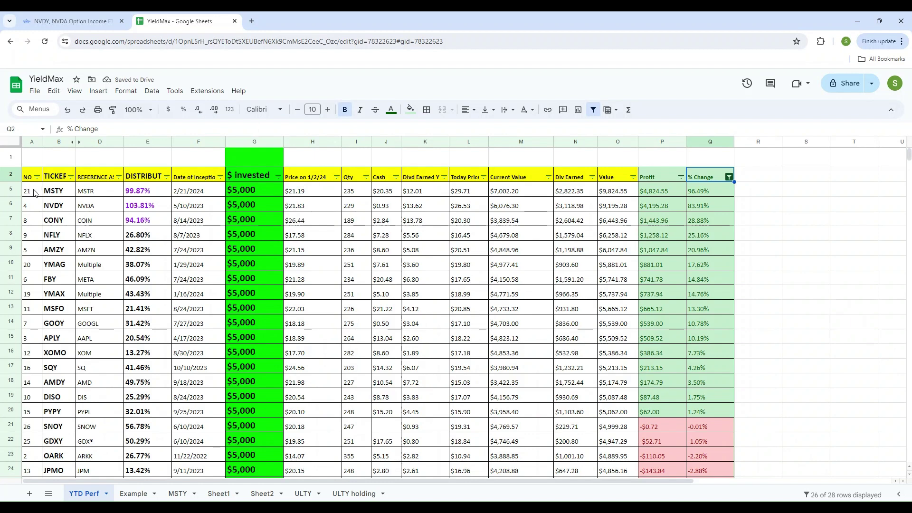
drag(34, 192, 706, 255)
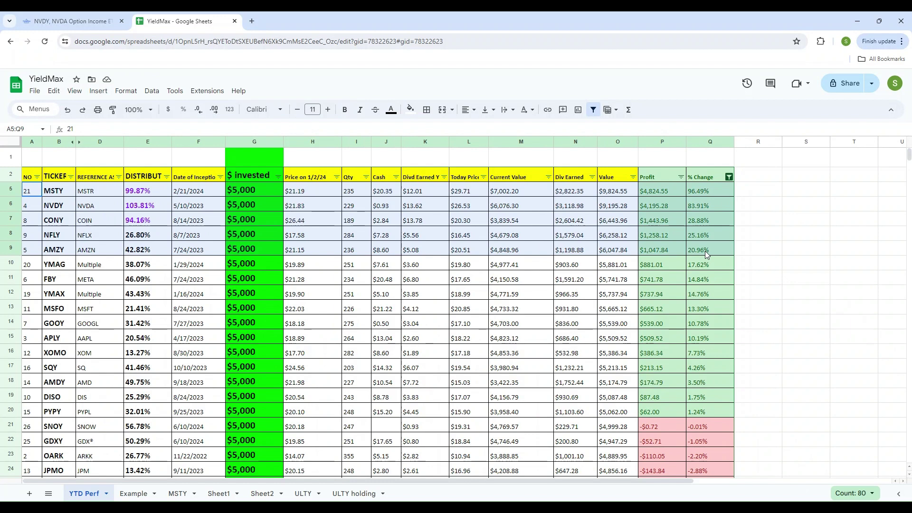
drag(706, 255, 706, 255)
Point out the MSTY and CONY funds, then select the NVDY row
click(56, 194)
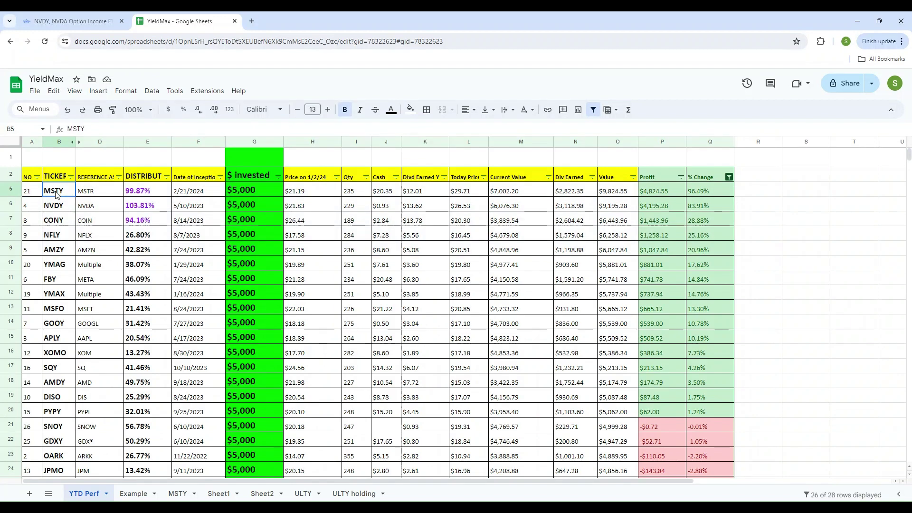
click(53, 221)
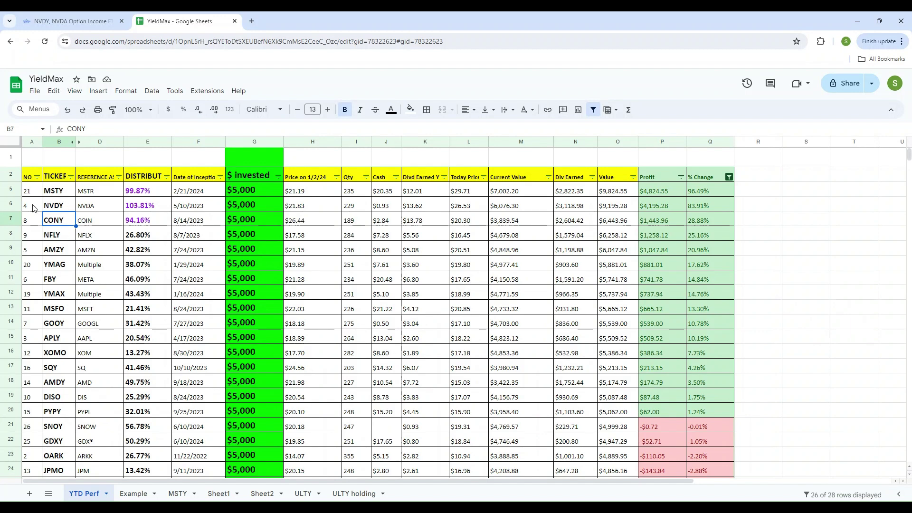
click(12, 204)
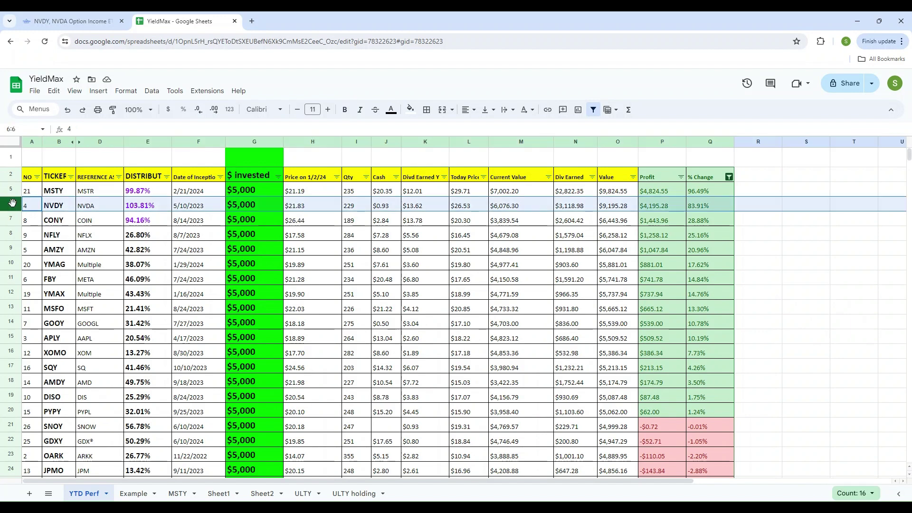